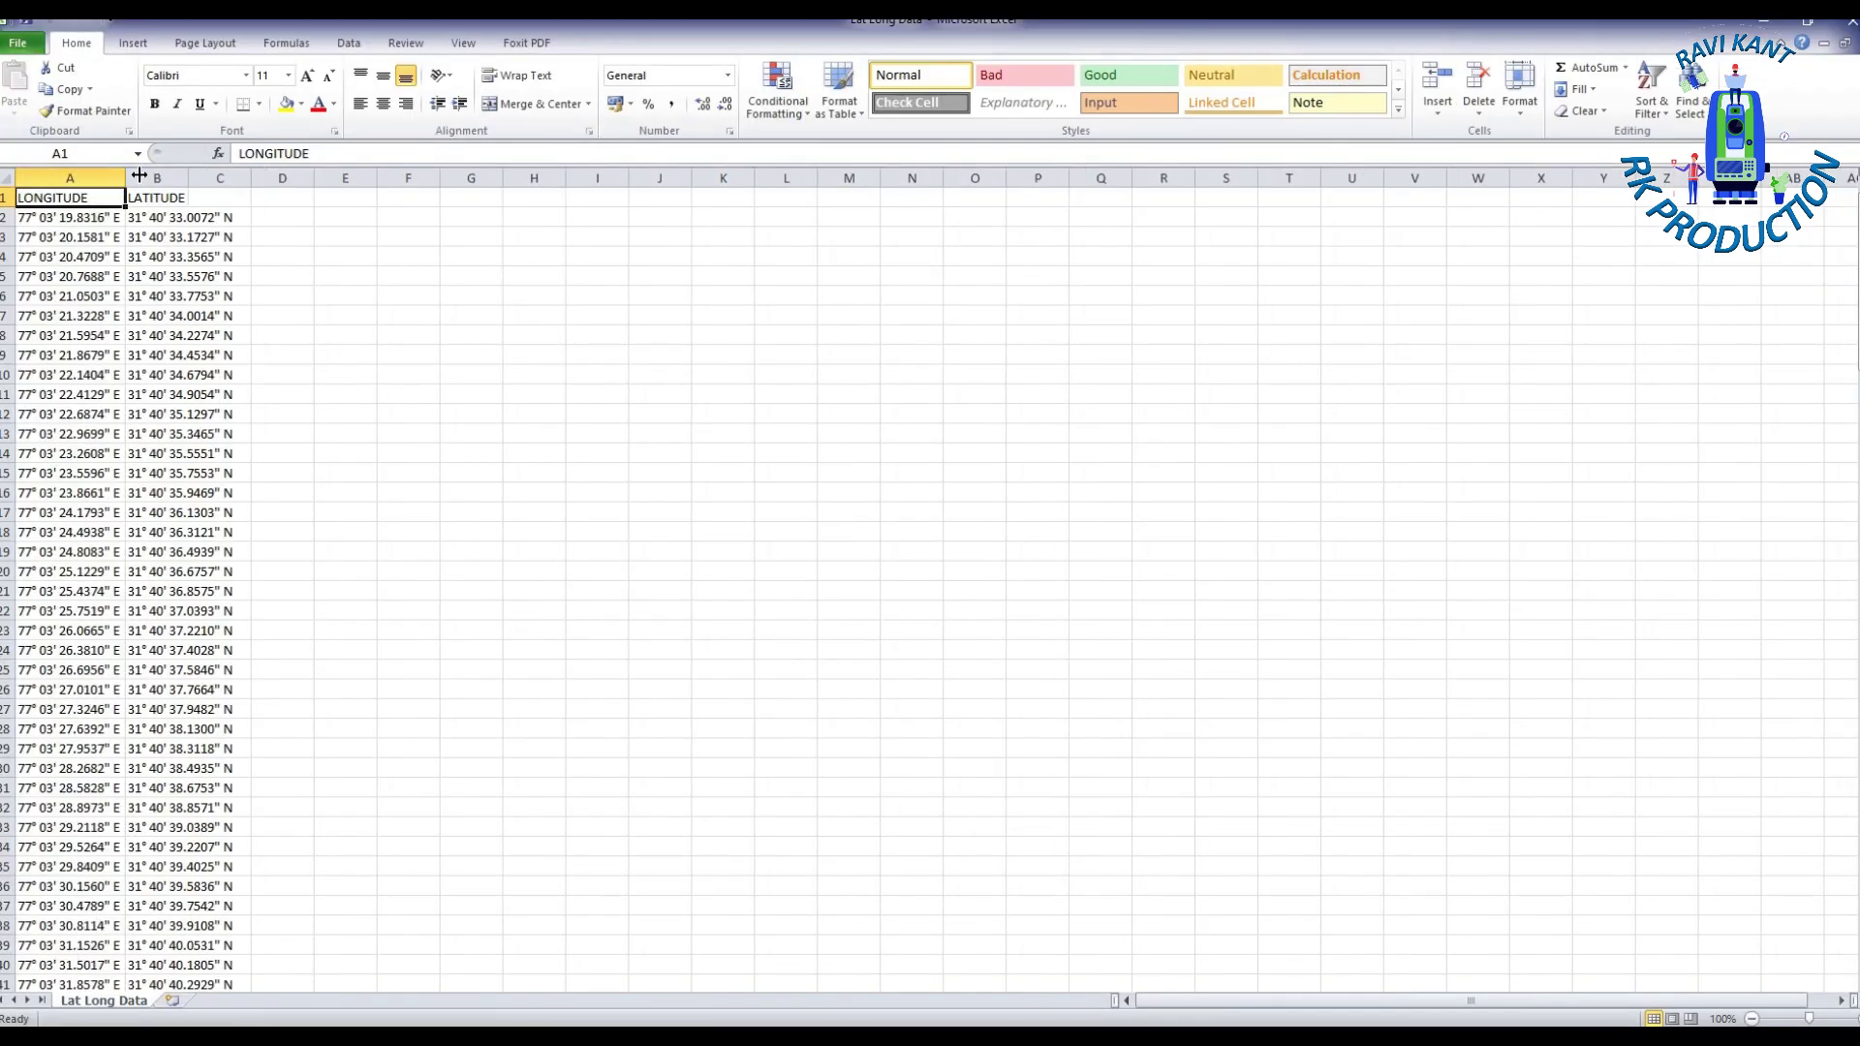
Auto-fit columns A and B, then select the LONGITUDE/LATITUDE data down to the last row
{"action": "double_click", "coordinate": [188, 177]}
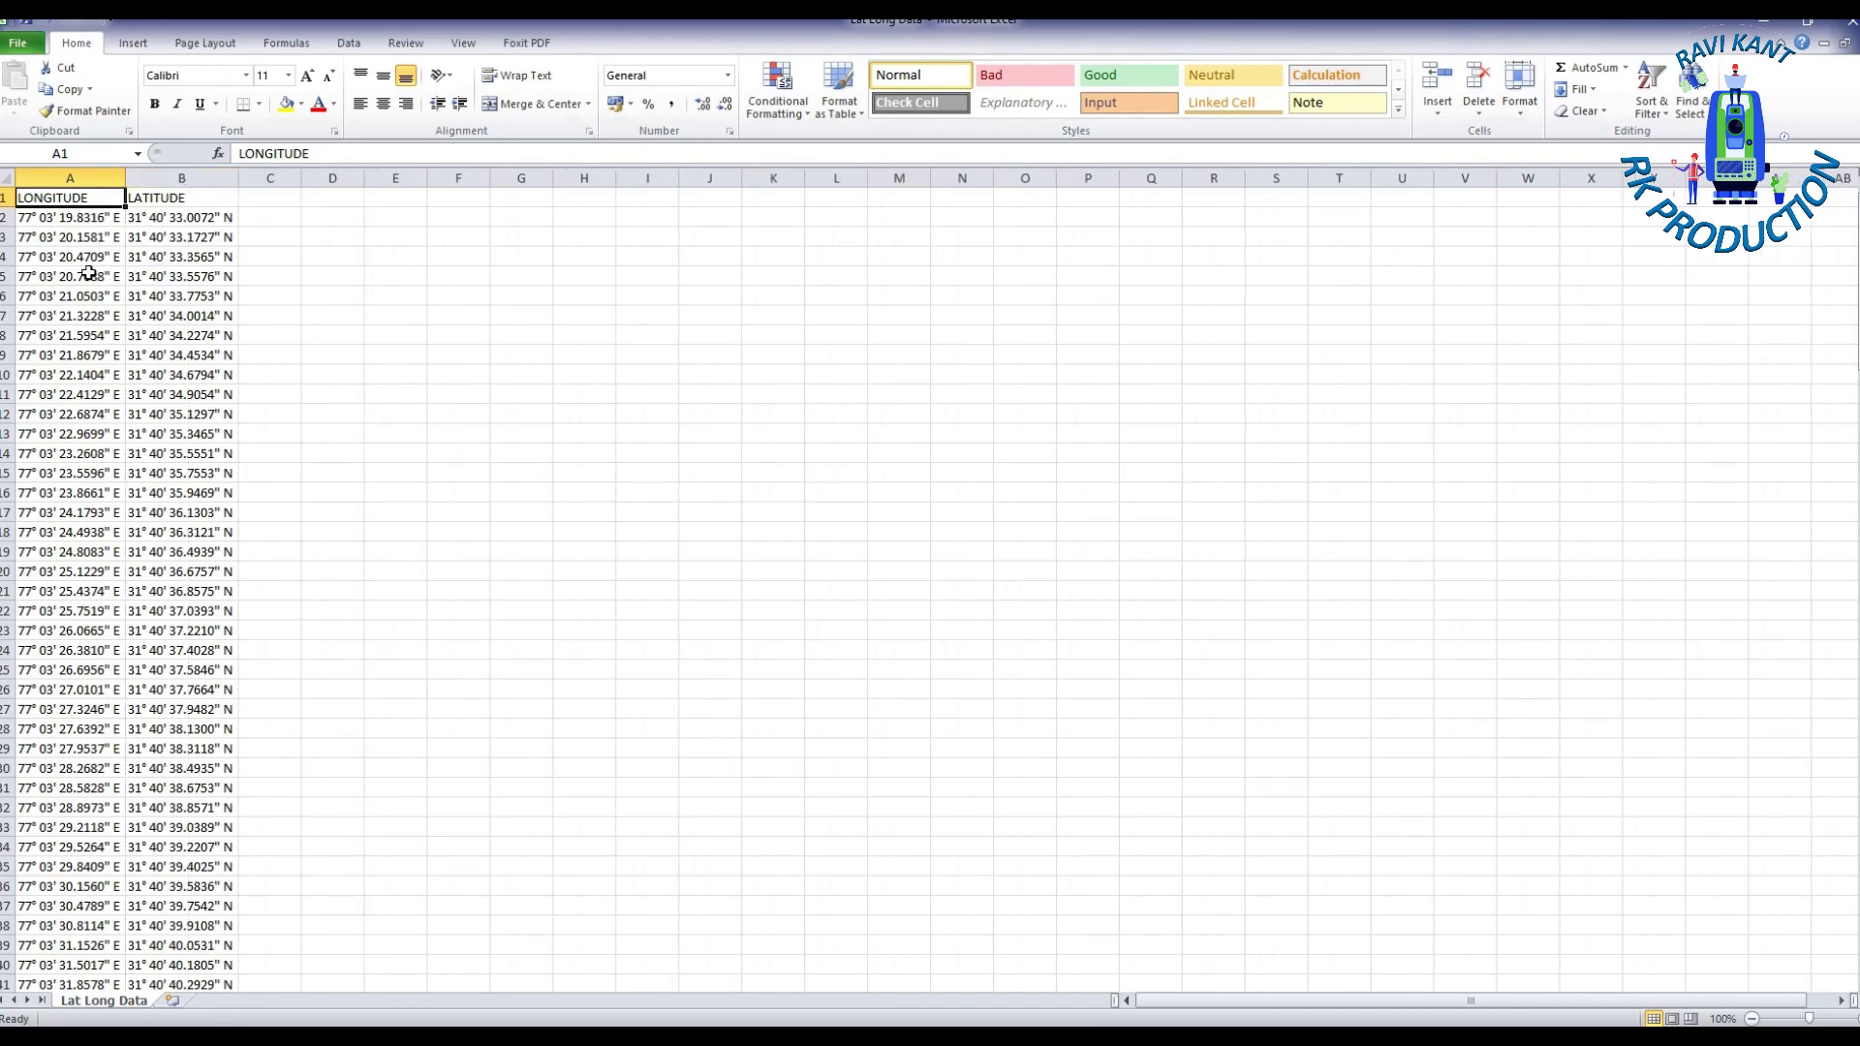
{"action": "left_click_drag", "start_coordinate": [72, 254], "coordinate": [73, 416]}
{"action": "left_click_drag", "start_coordinate": [195, 276], "coordinate": [194, 518]}
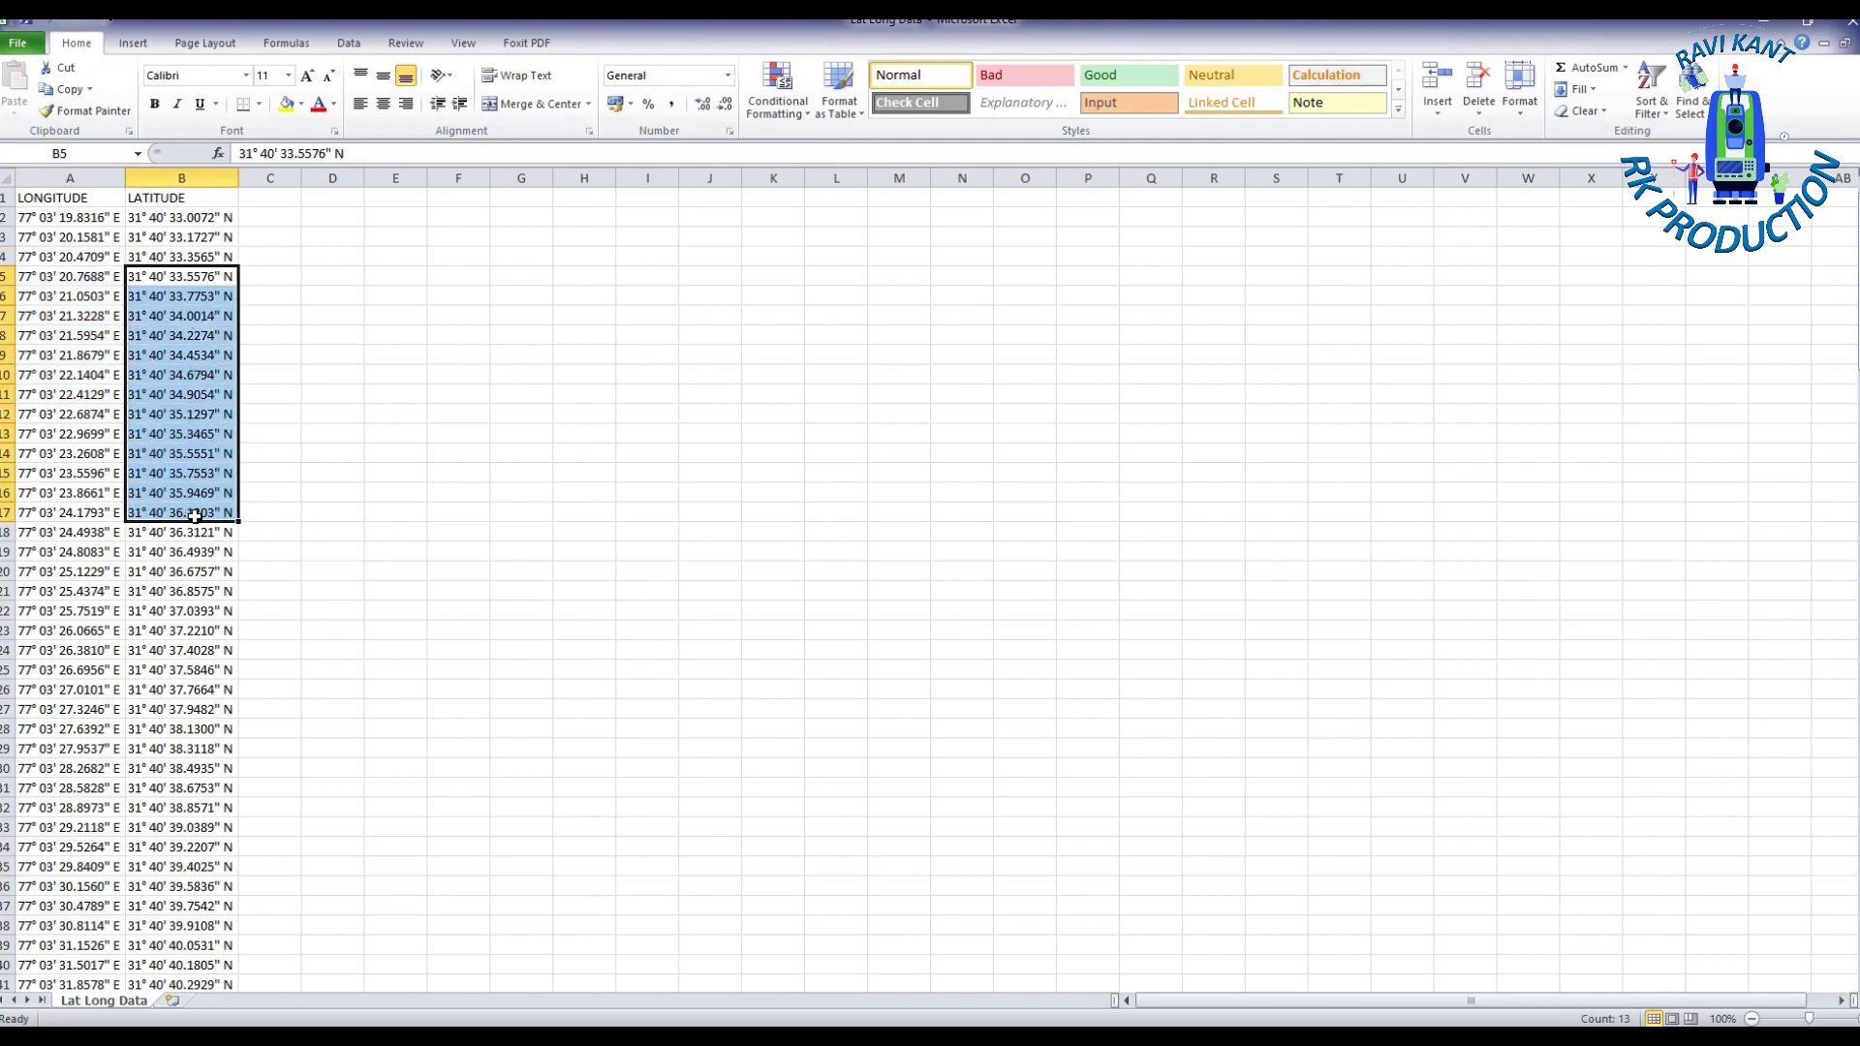
{"action": "left_click_drag", "start_coordinate": [6, 237], "coordinate": [10, 581]}
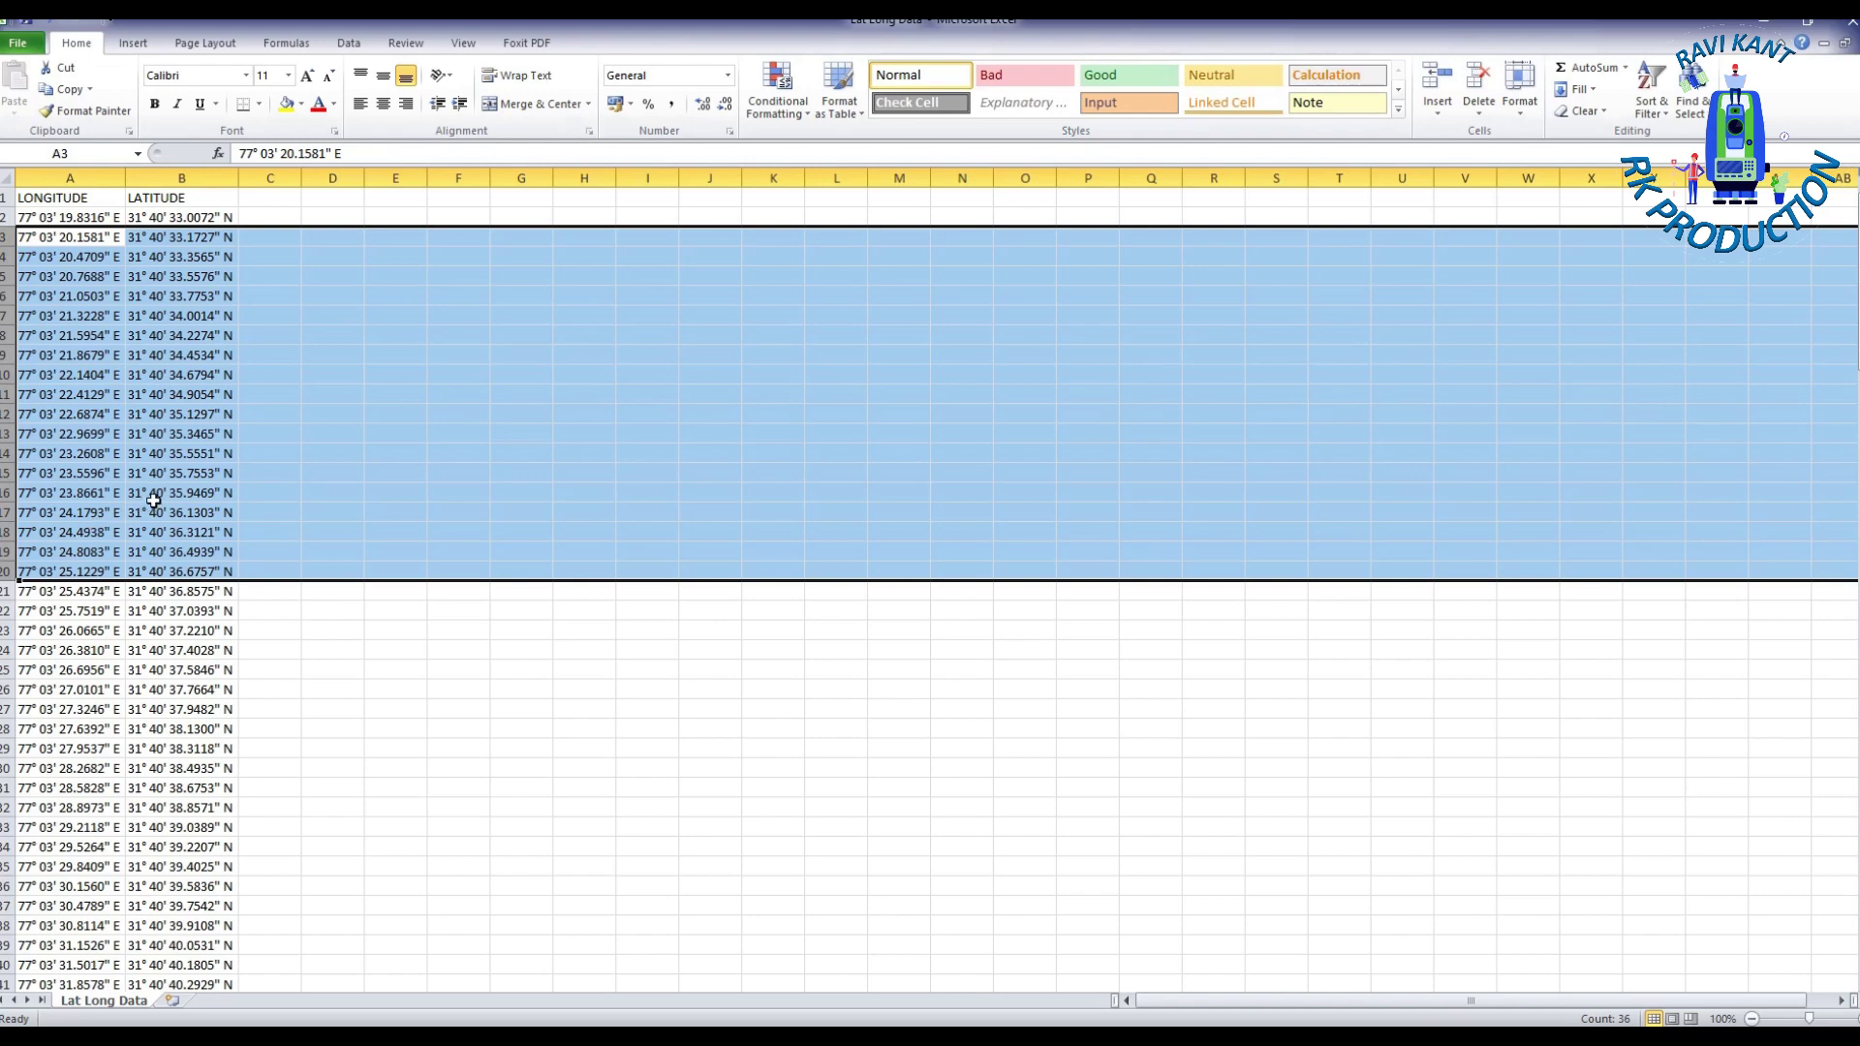
{"action": "left_click", "coordinate": [154, 494]}
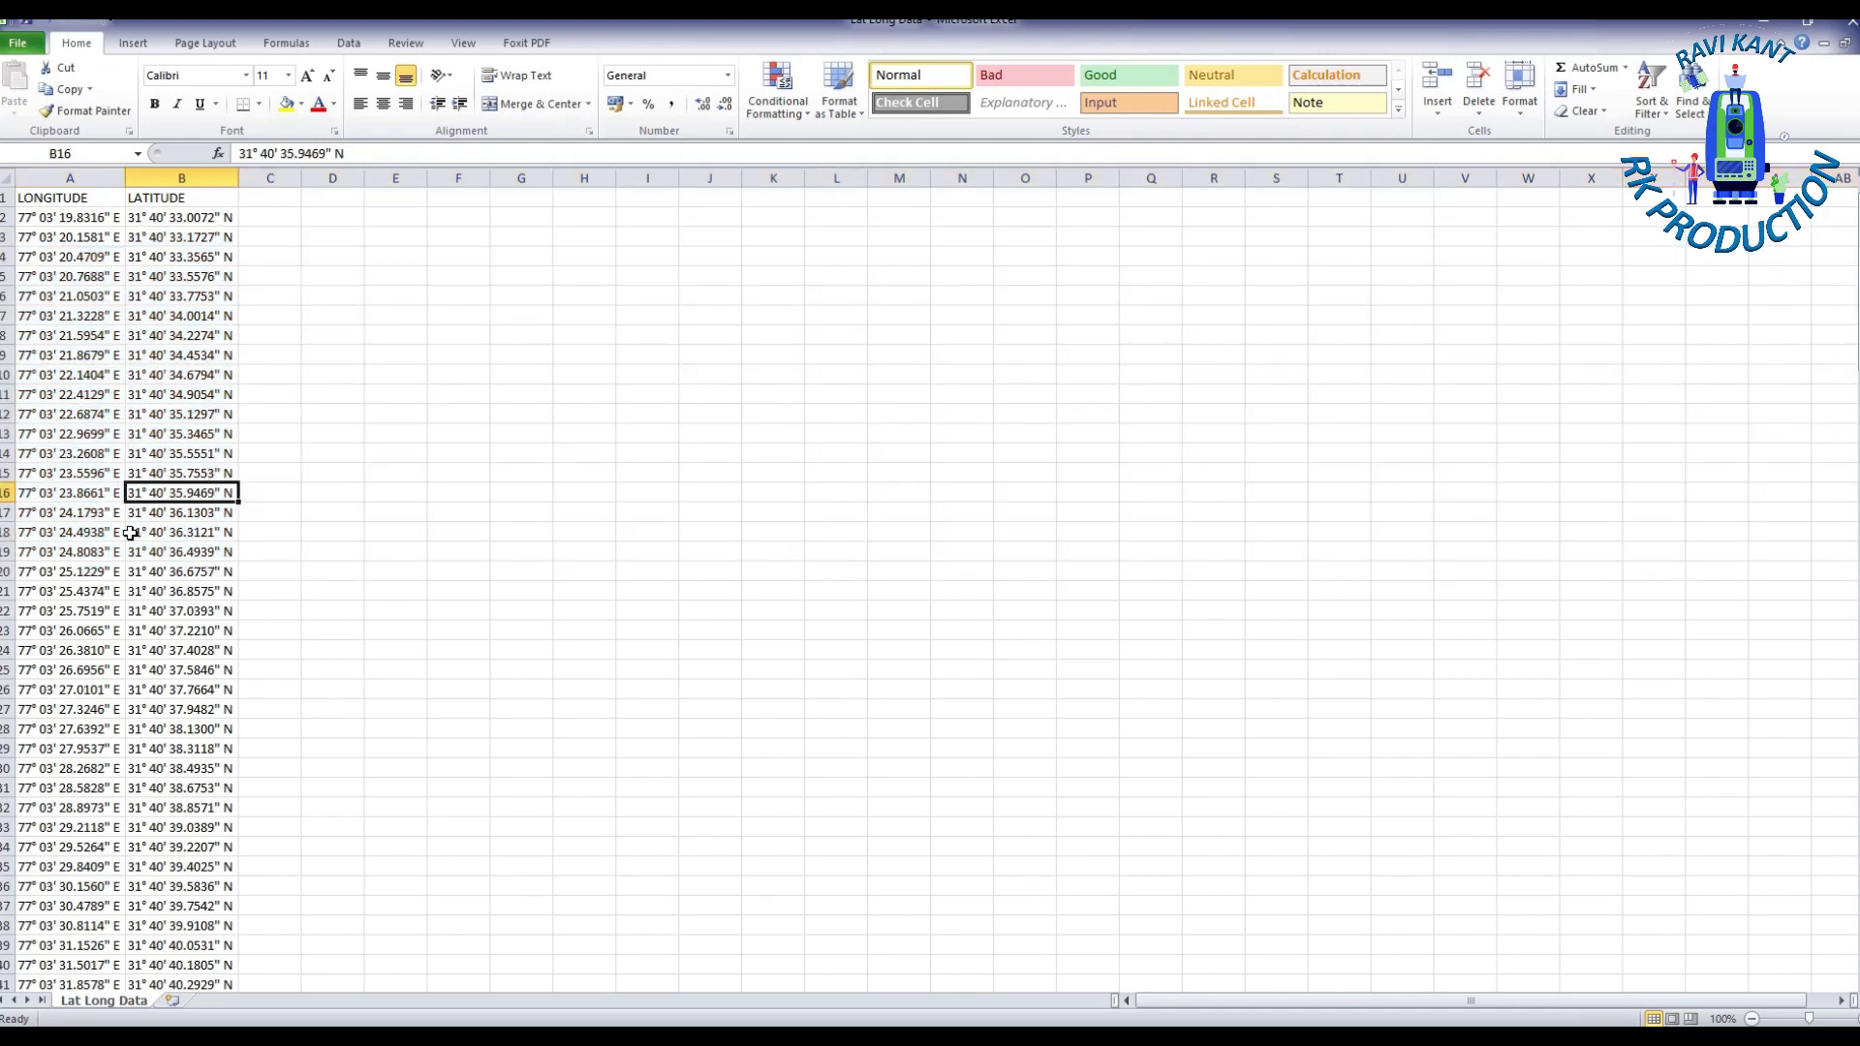
{"action": "left_click_drag", "start_coordinate": [54, 198], "coordinate": [141, 197]}
{"action": "key", "text": "ctrl+shift+Down"}
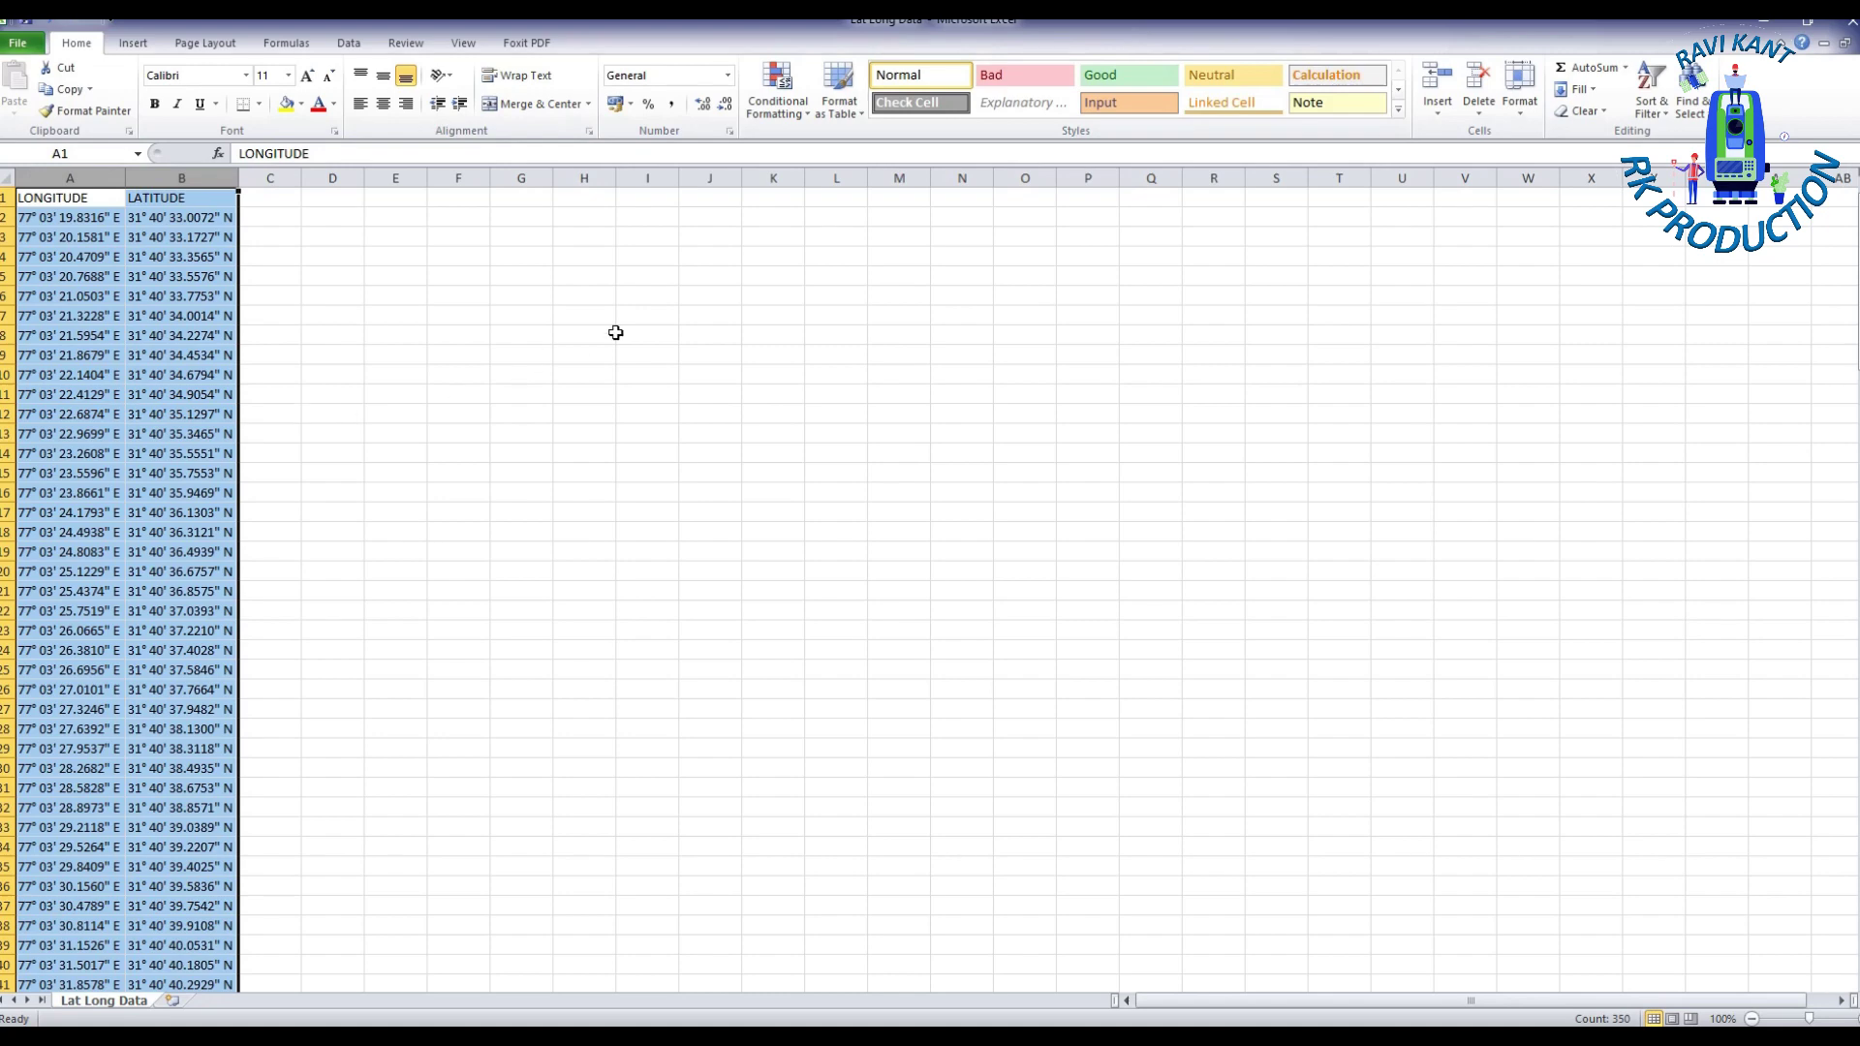
Cancel out of the File menu and Save As, then close Lat Long Data without saving
{"action": "left_click", "coordinate": [26, 48]}
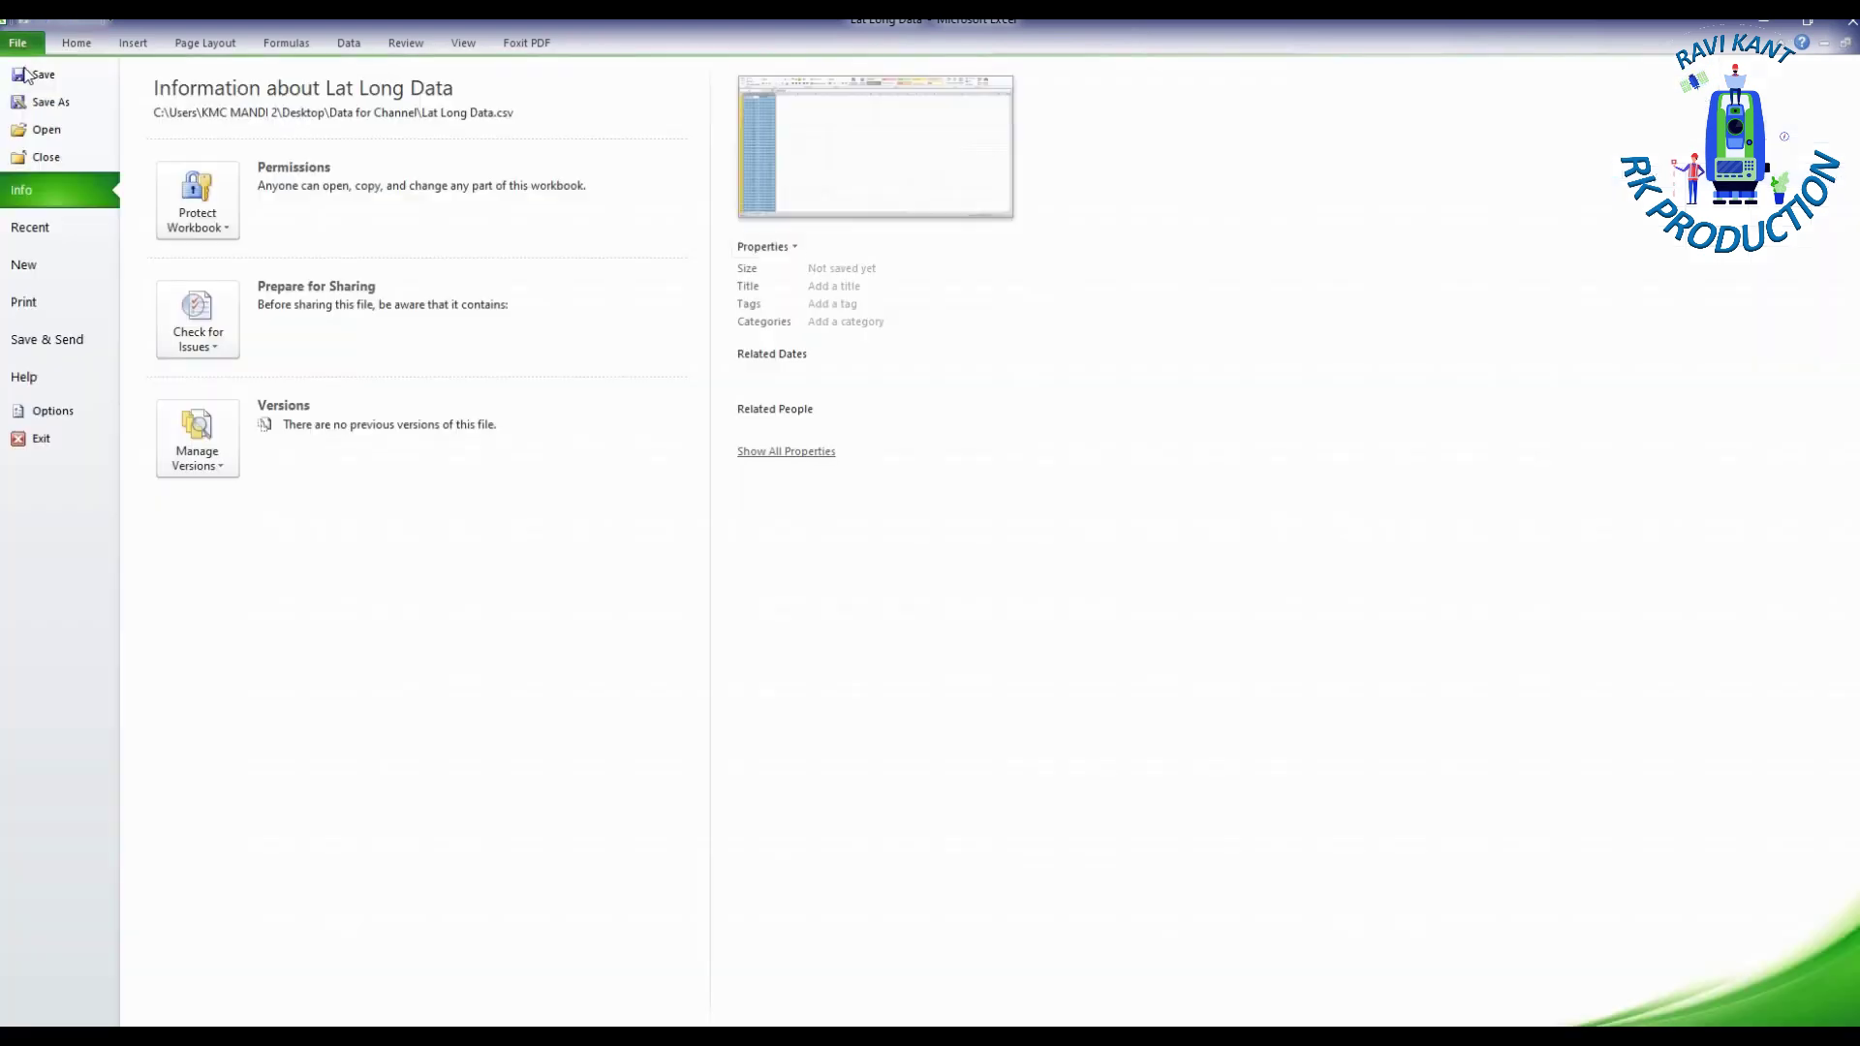
{"action": "key", "text": "Escape"}
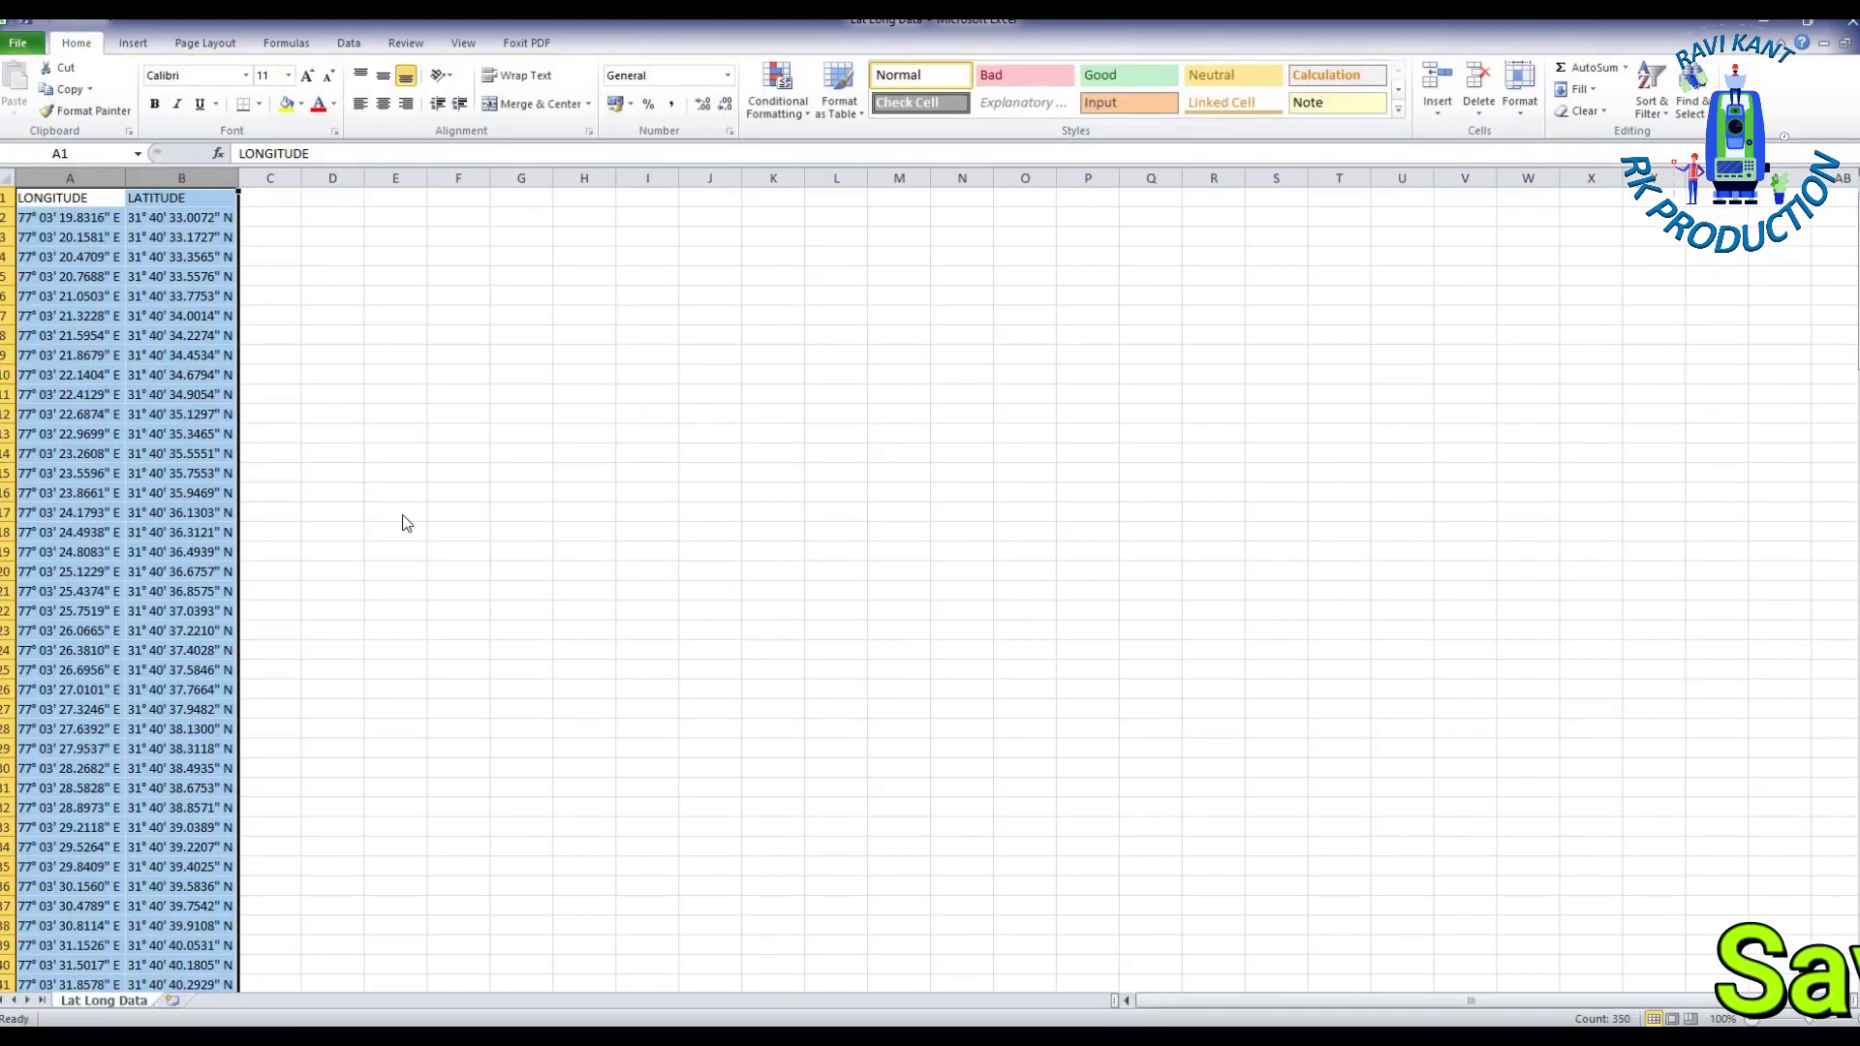
{"action": "key", "text": "F12"}
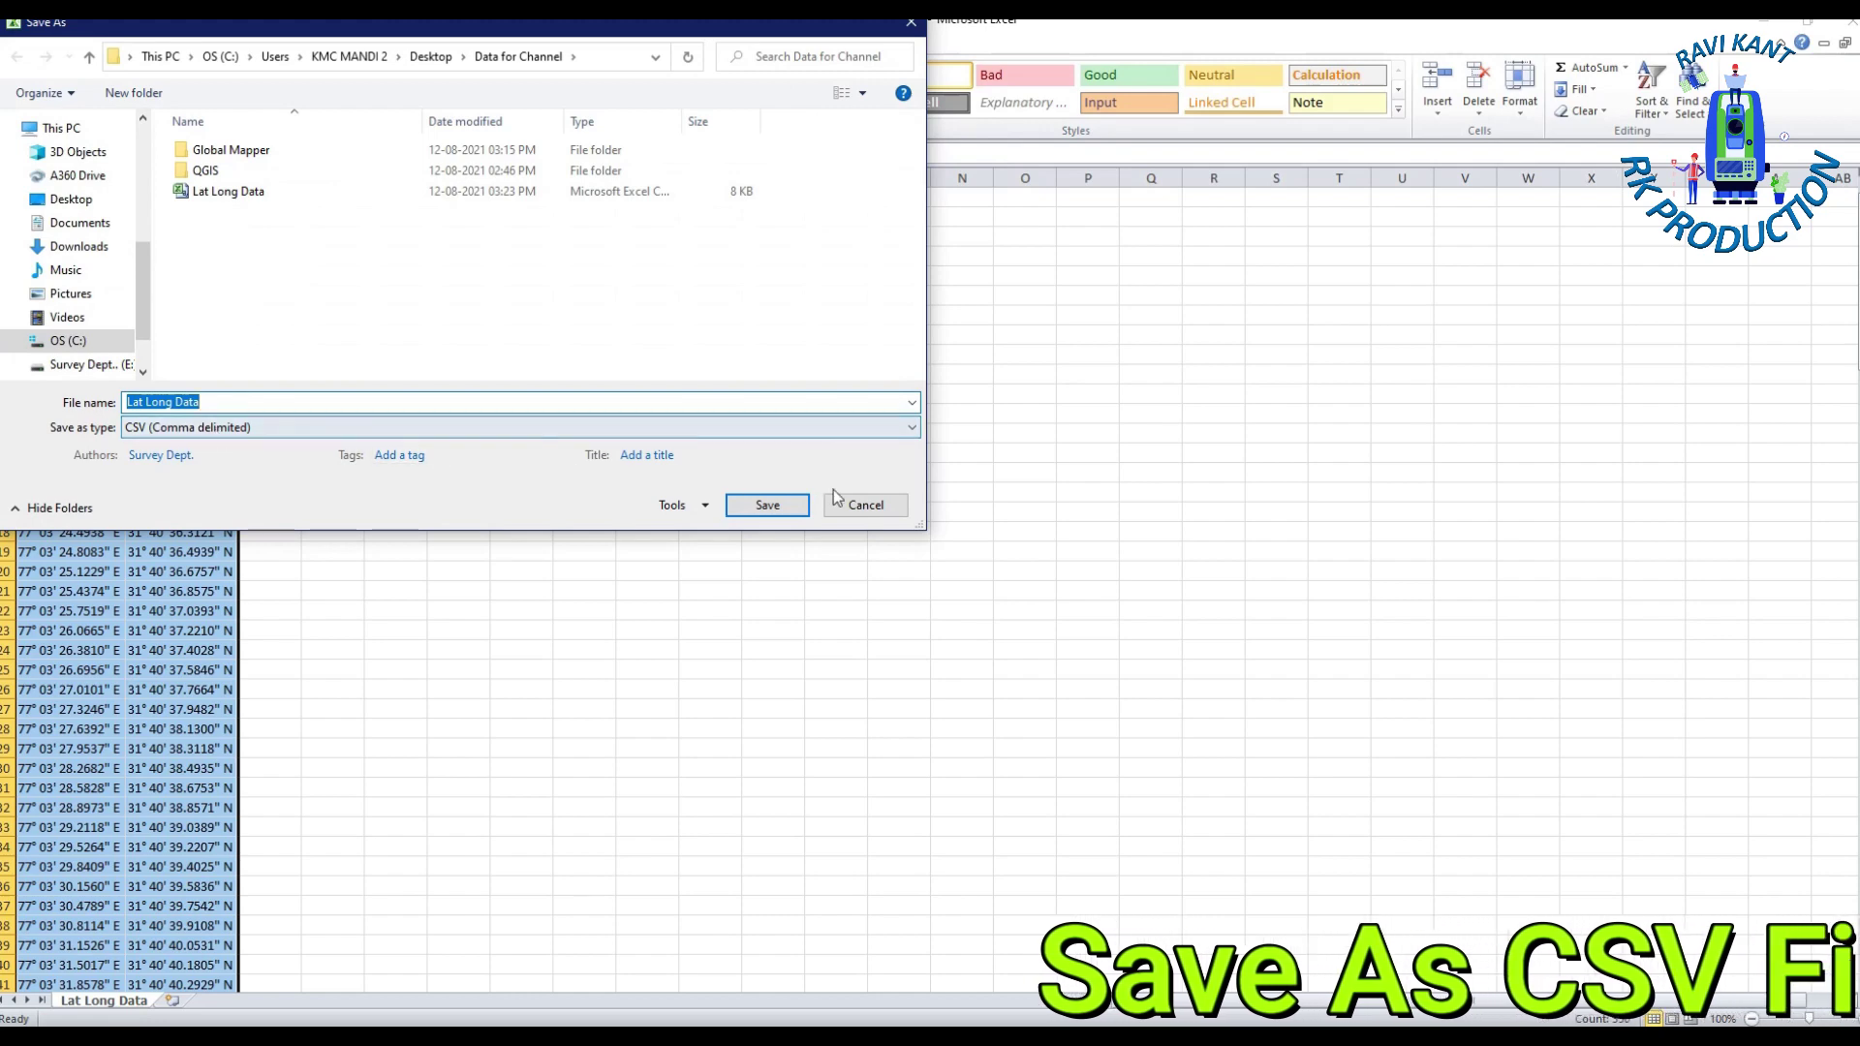
{"action": "left_click", "coordinate": [868, 508]}
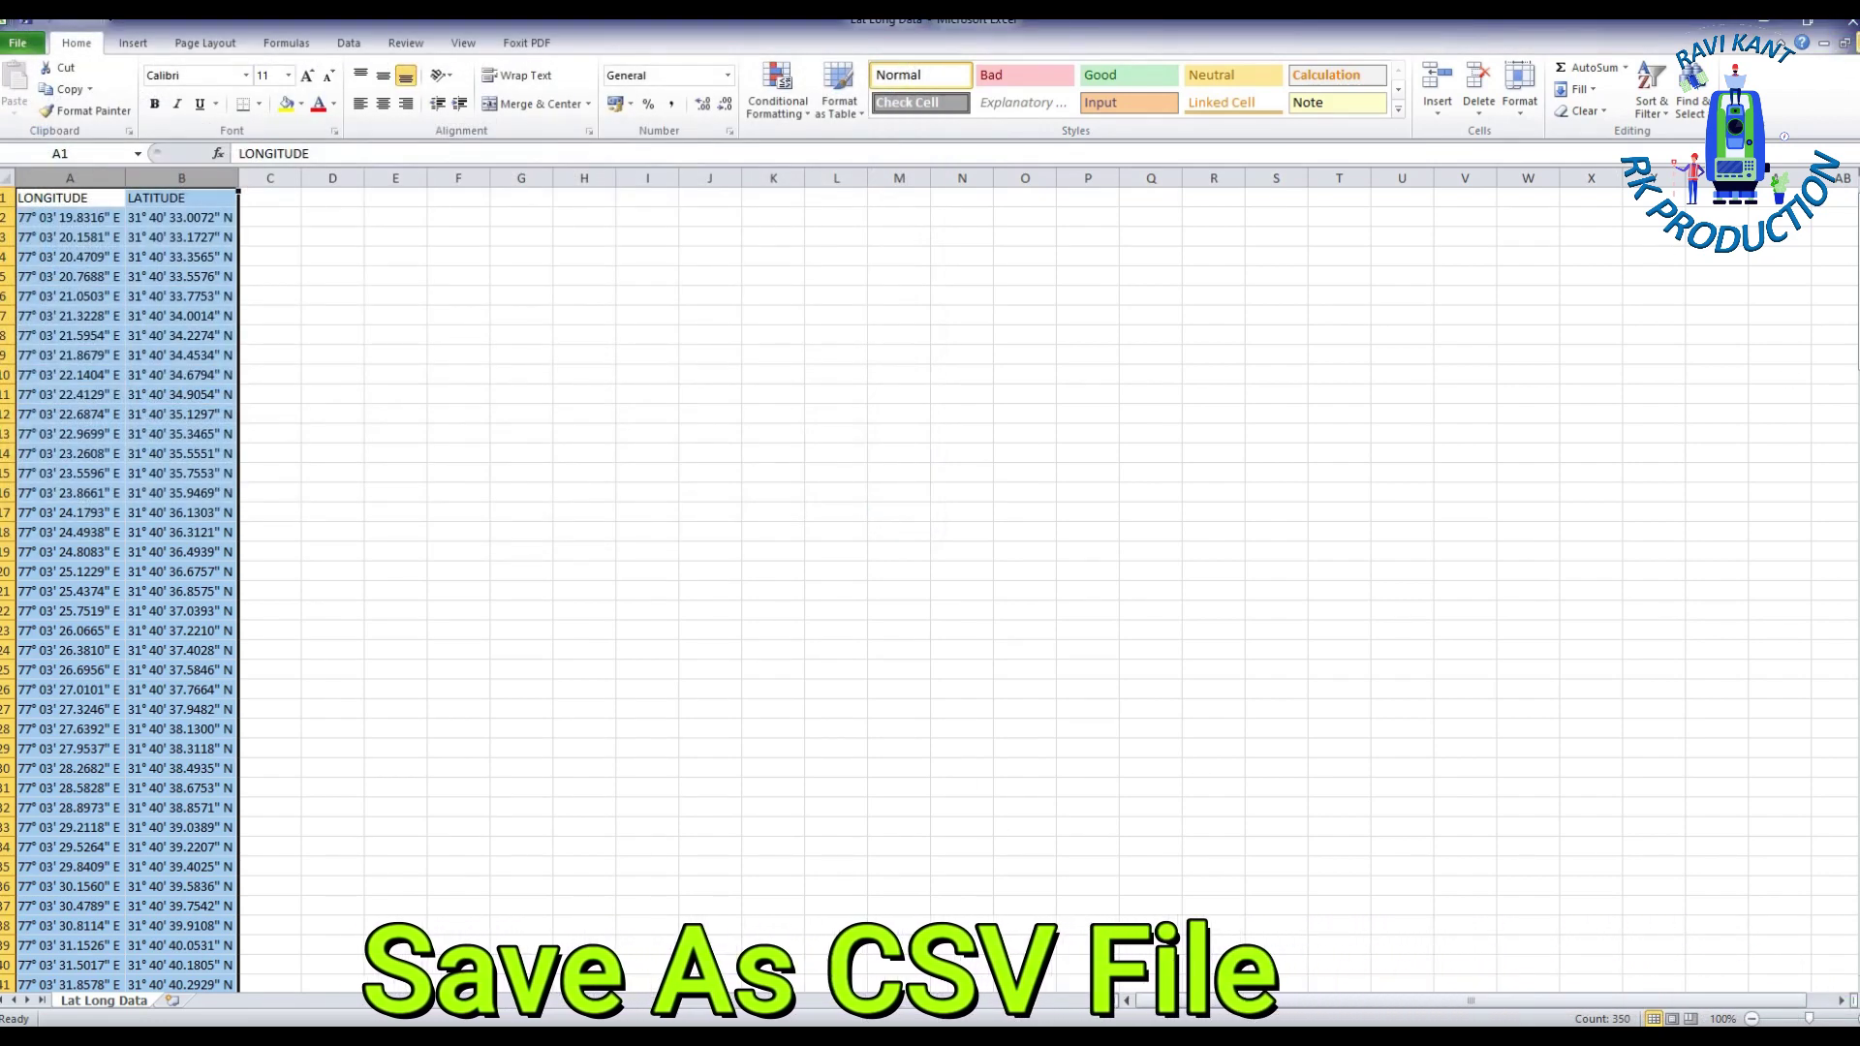
{"action": "left_click", "coordinate": [1850, 42]}
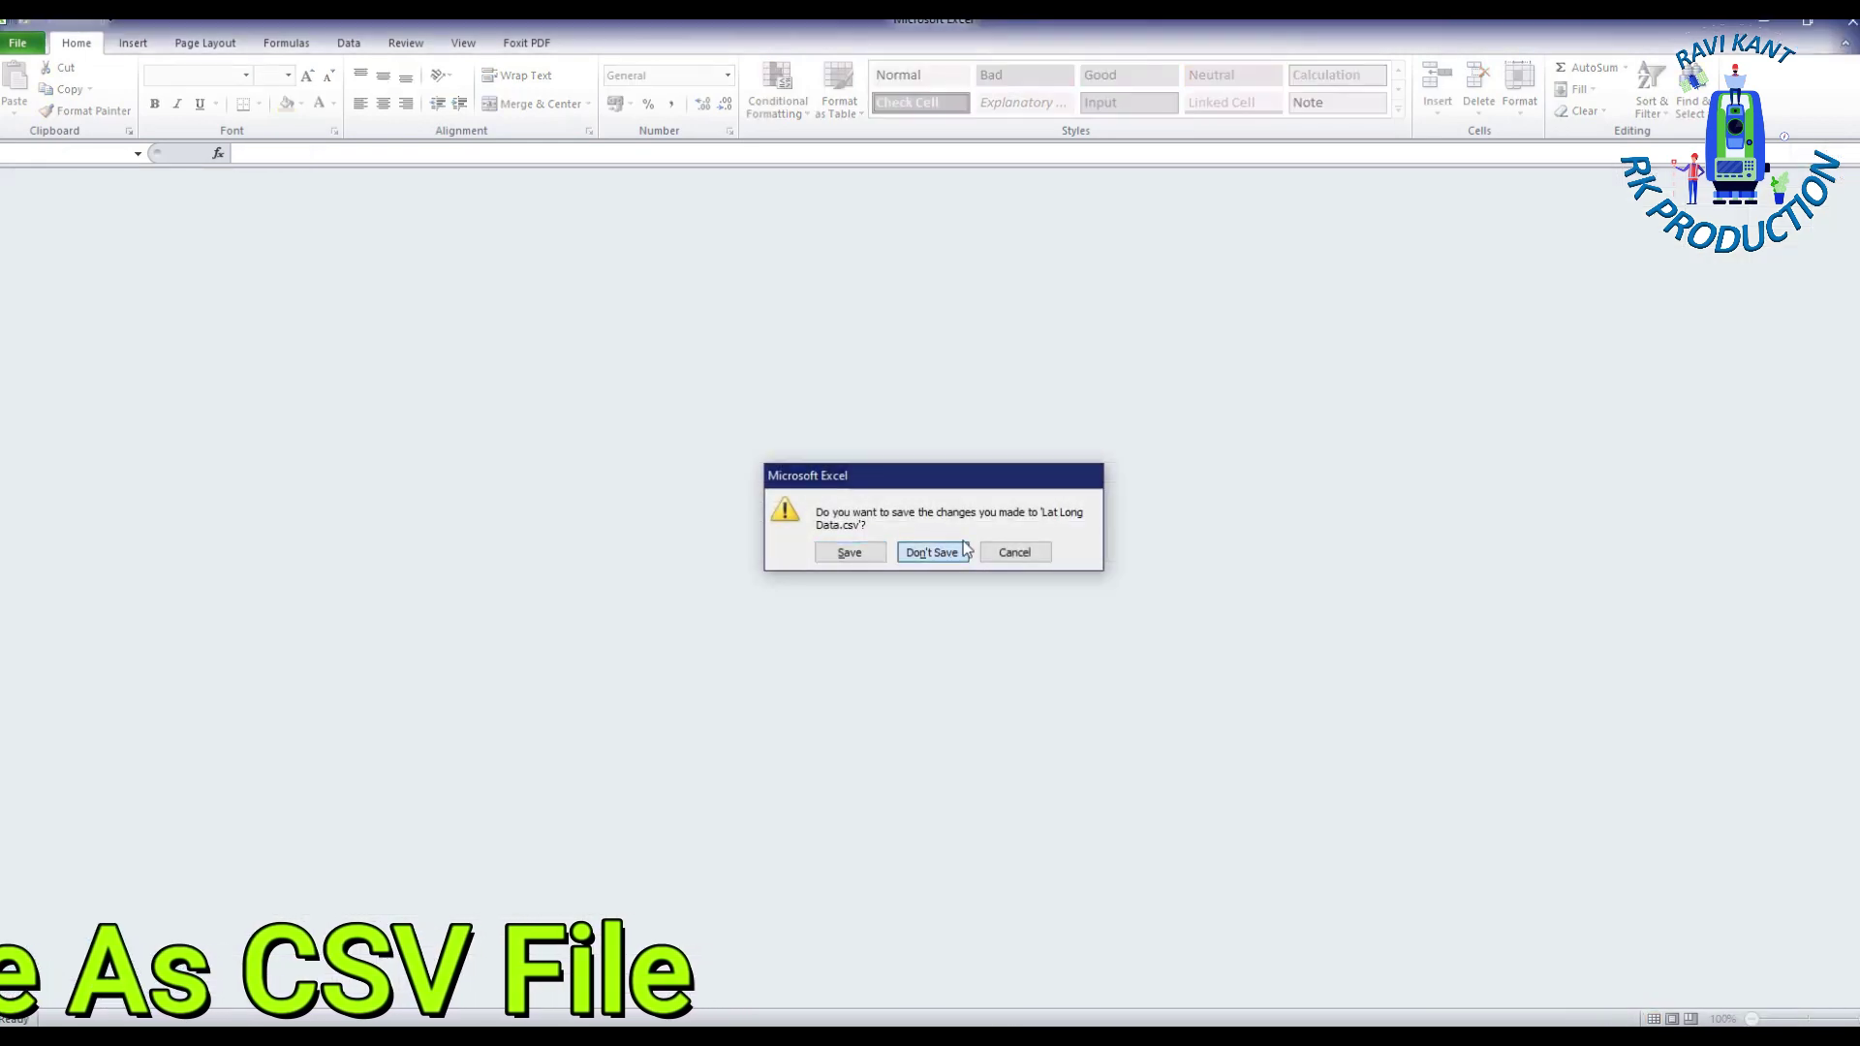
{"action": "left_click", "coordinate": [964, 550]}
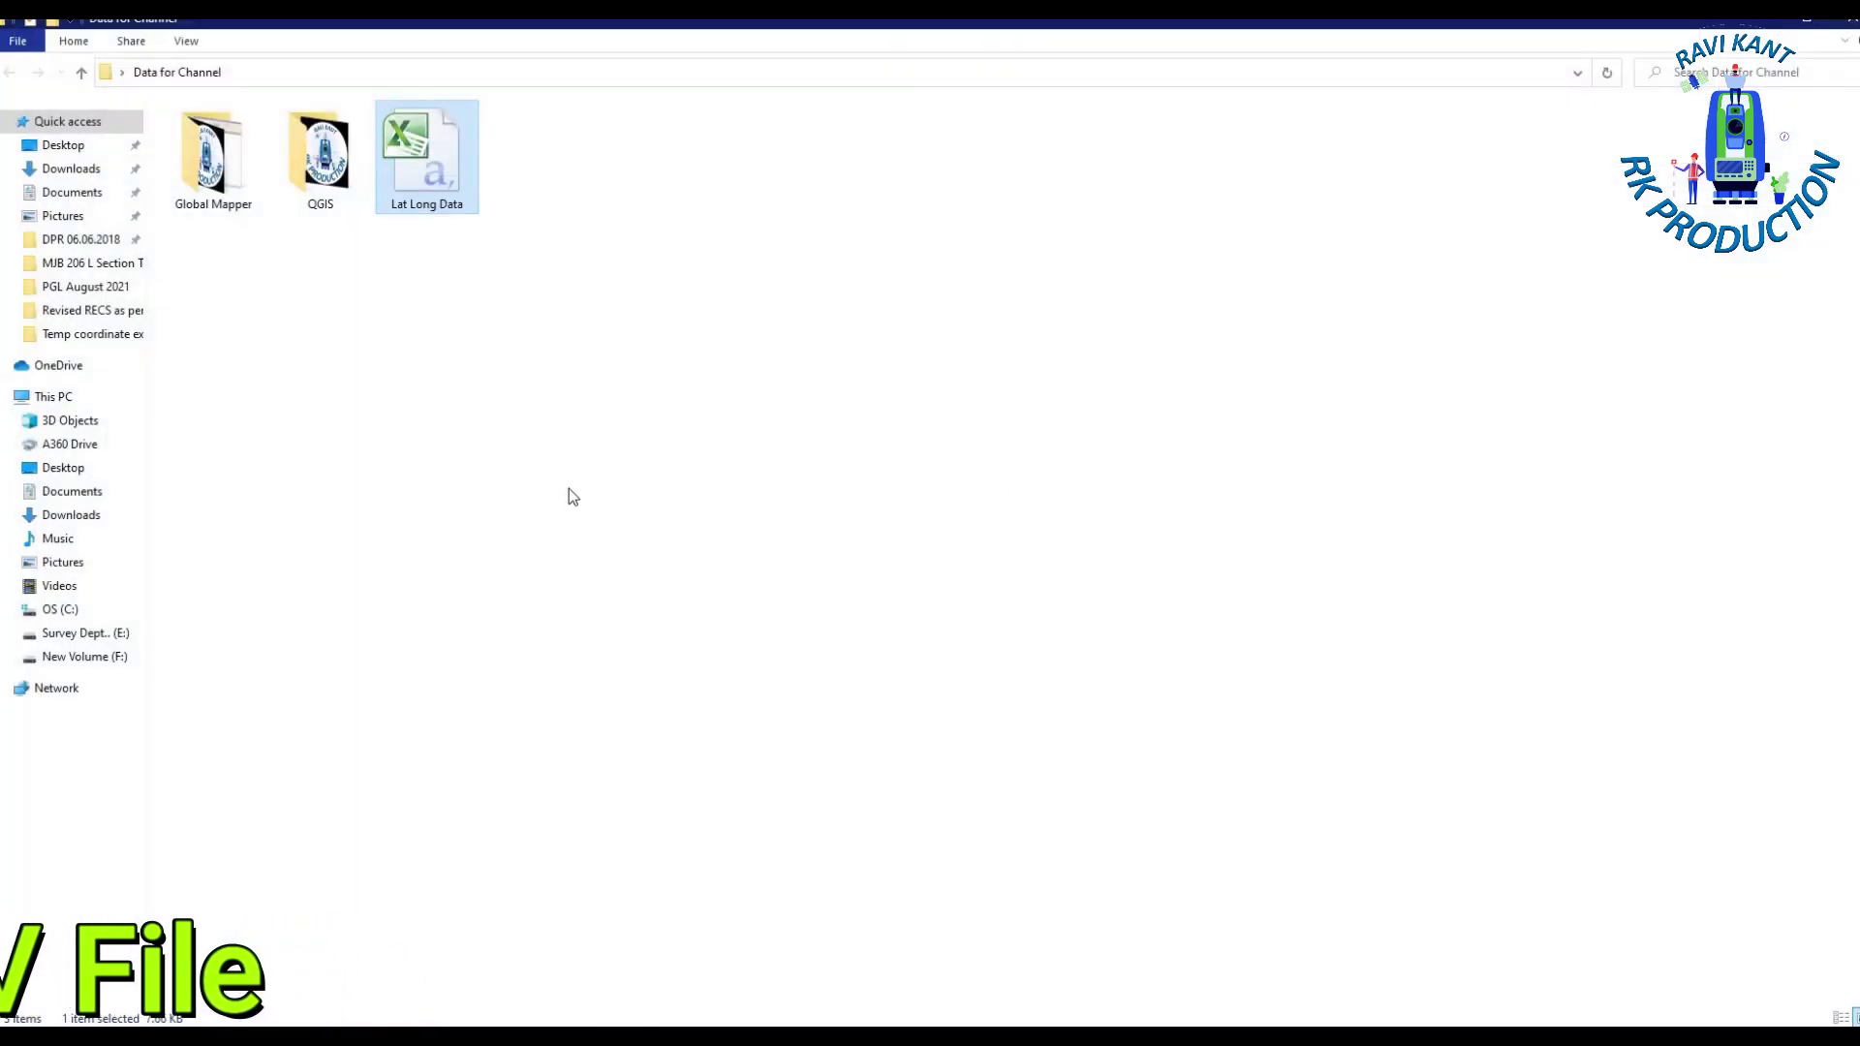
Bring up the Survey Software folder and launch Global Mapper 20 (64-bit)
{"action": "left_click", "coordinate": [568, 490]}
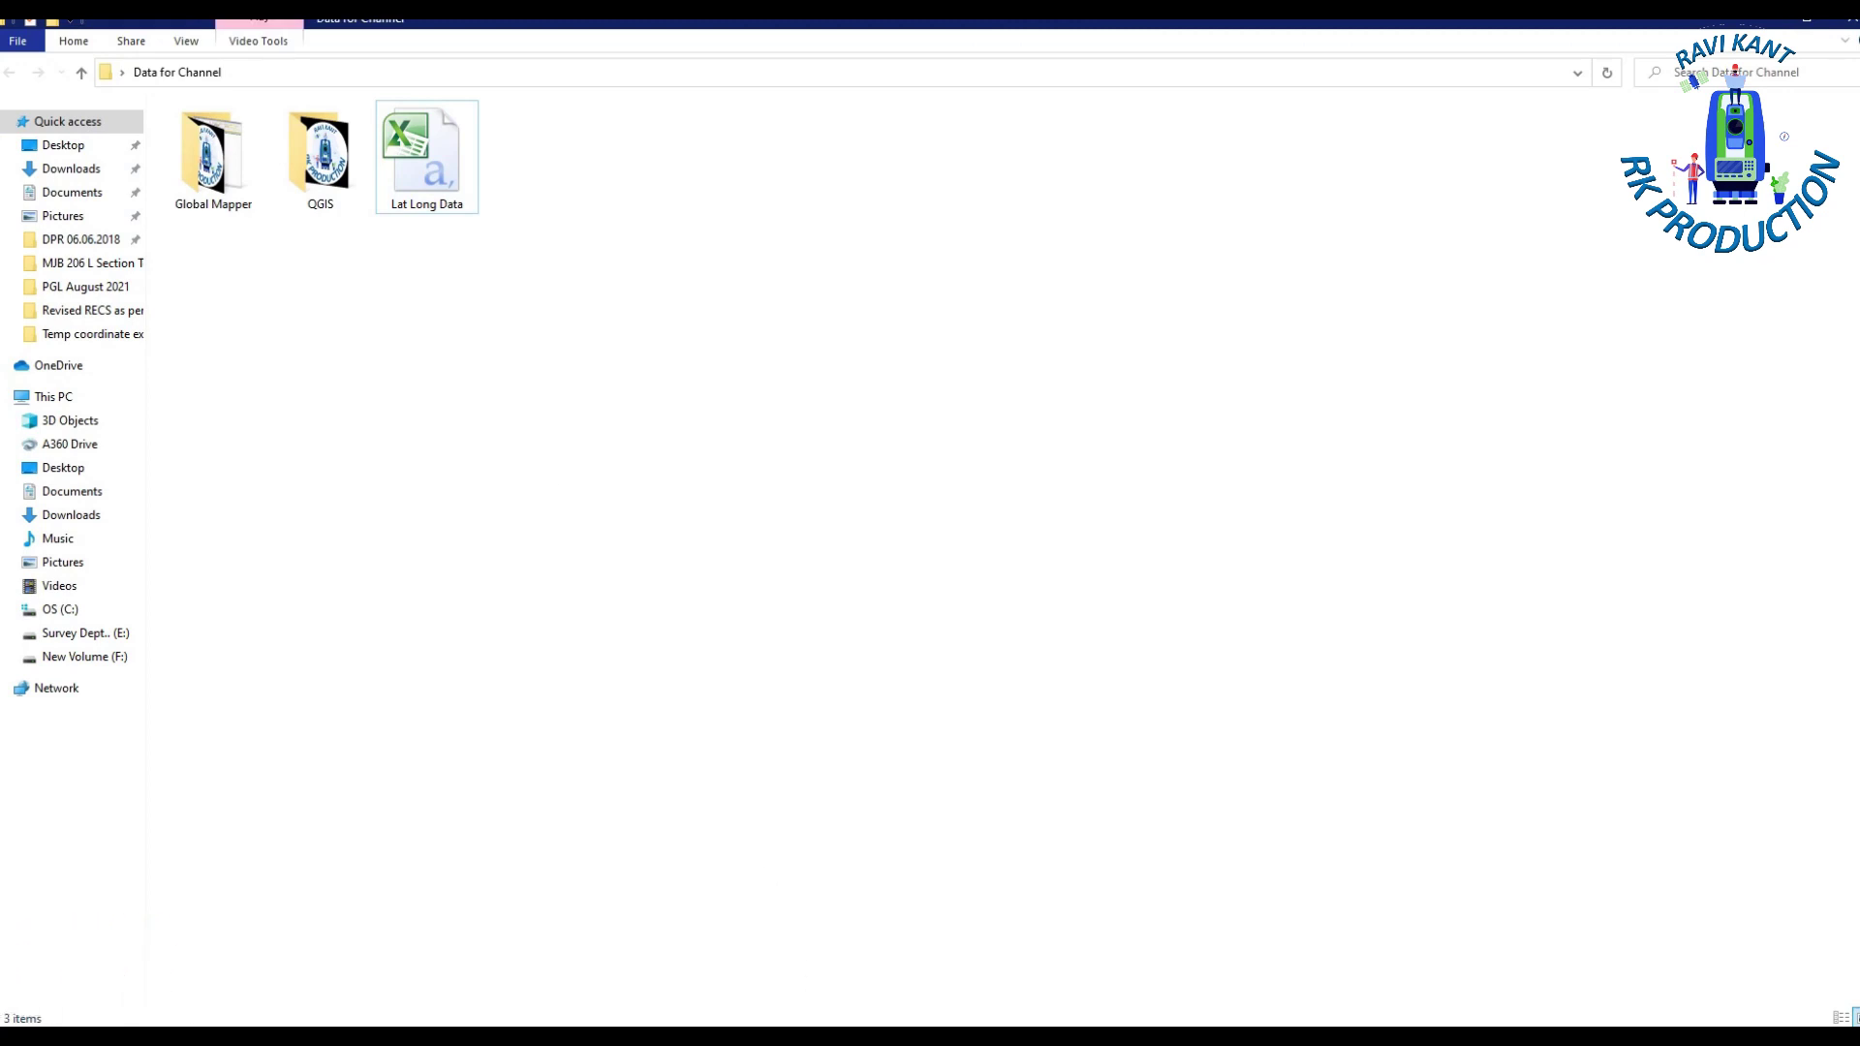
{"action": "mouse_move", "coordinate": [823, 1031]}
{"action": "left_click", "coordinate": [739, 988]}
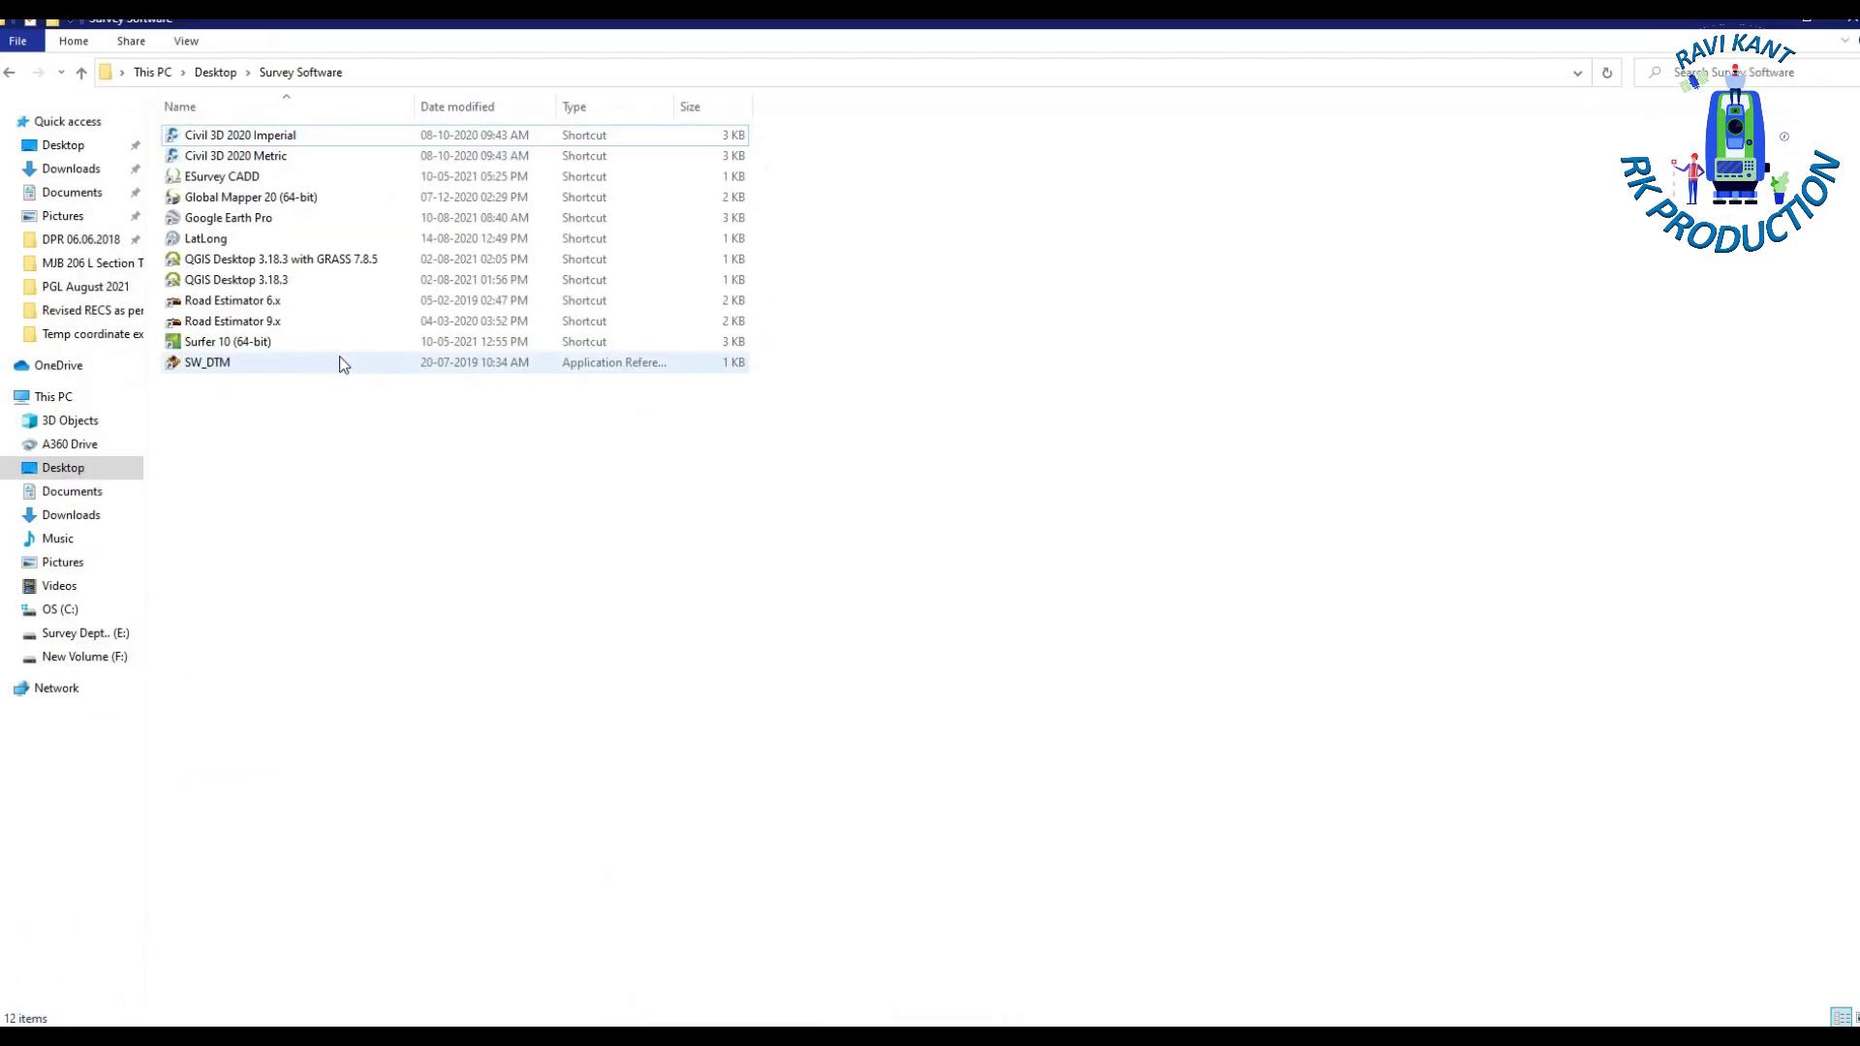
{"action": "double_click", "coordinate": [283, 199]}
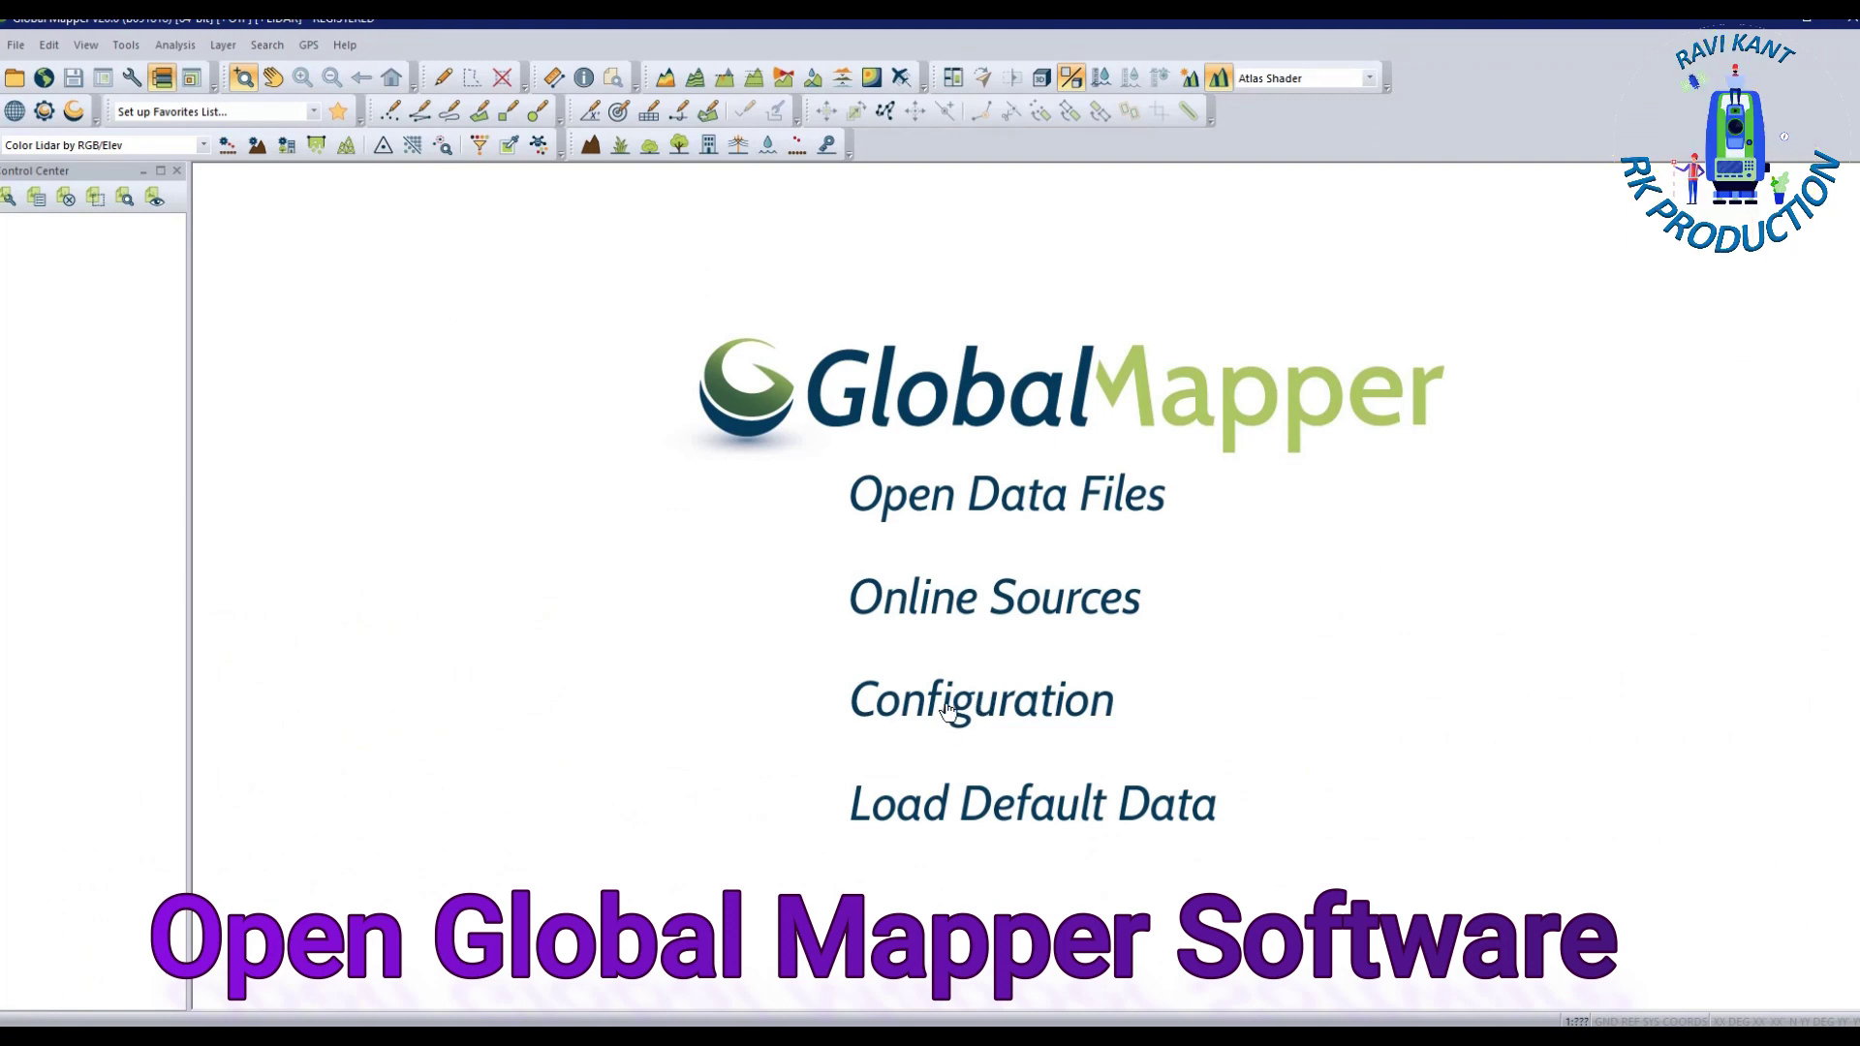
Set the Configure projection to Geographic (Latitude/Longitude) with WGS84 datum and apply it
{"action": "left_click", "coordinate": [131, 44]}
{"action": "left_click", "coordinate": [167, 409]}
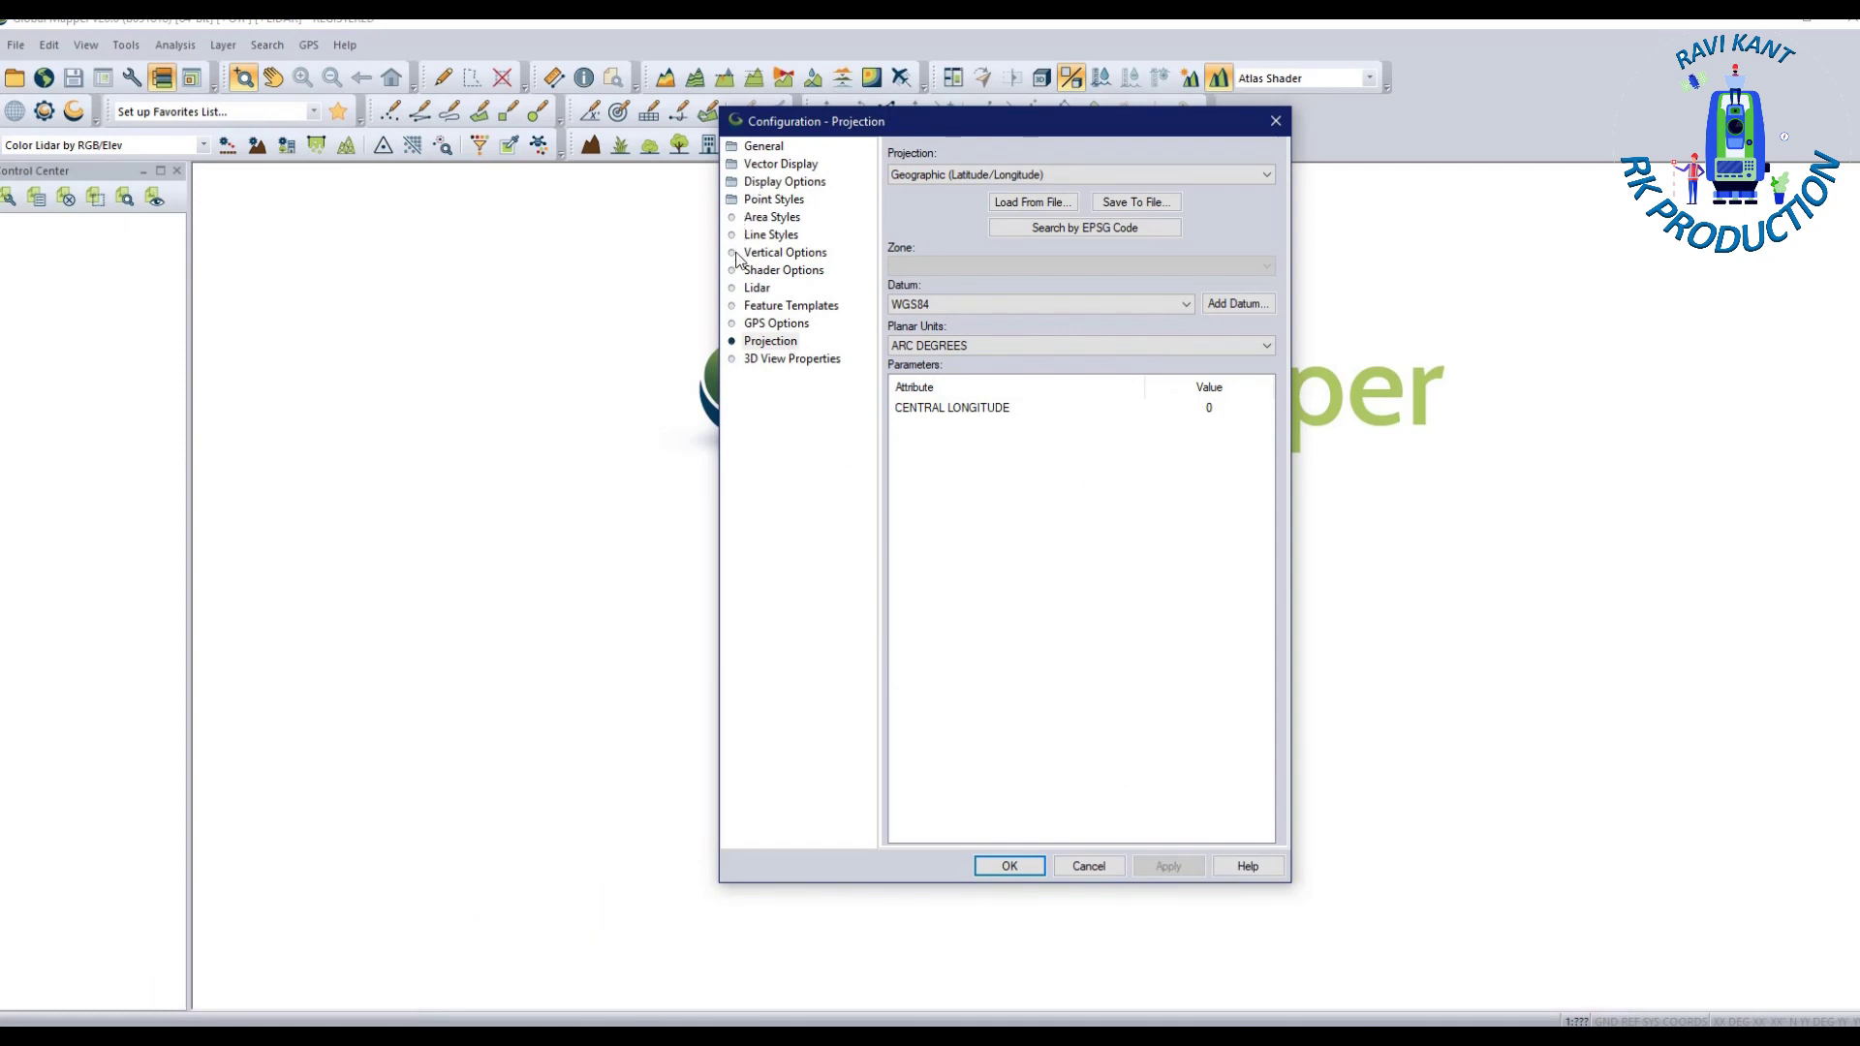
{"action": "left_click", "coordinate": [737, 345]}
{"action": "left_click", "coordinate": [1120, 173]}
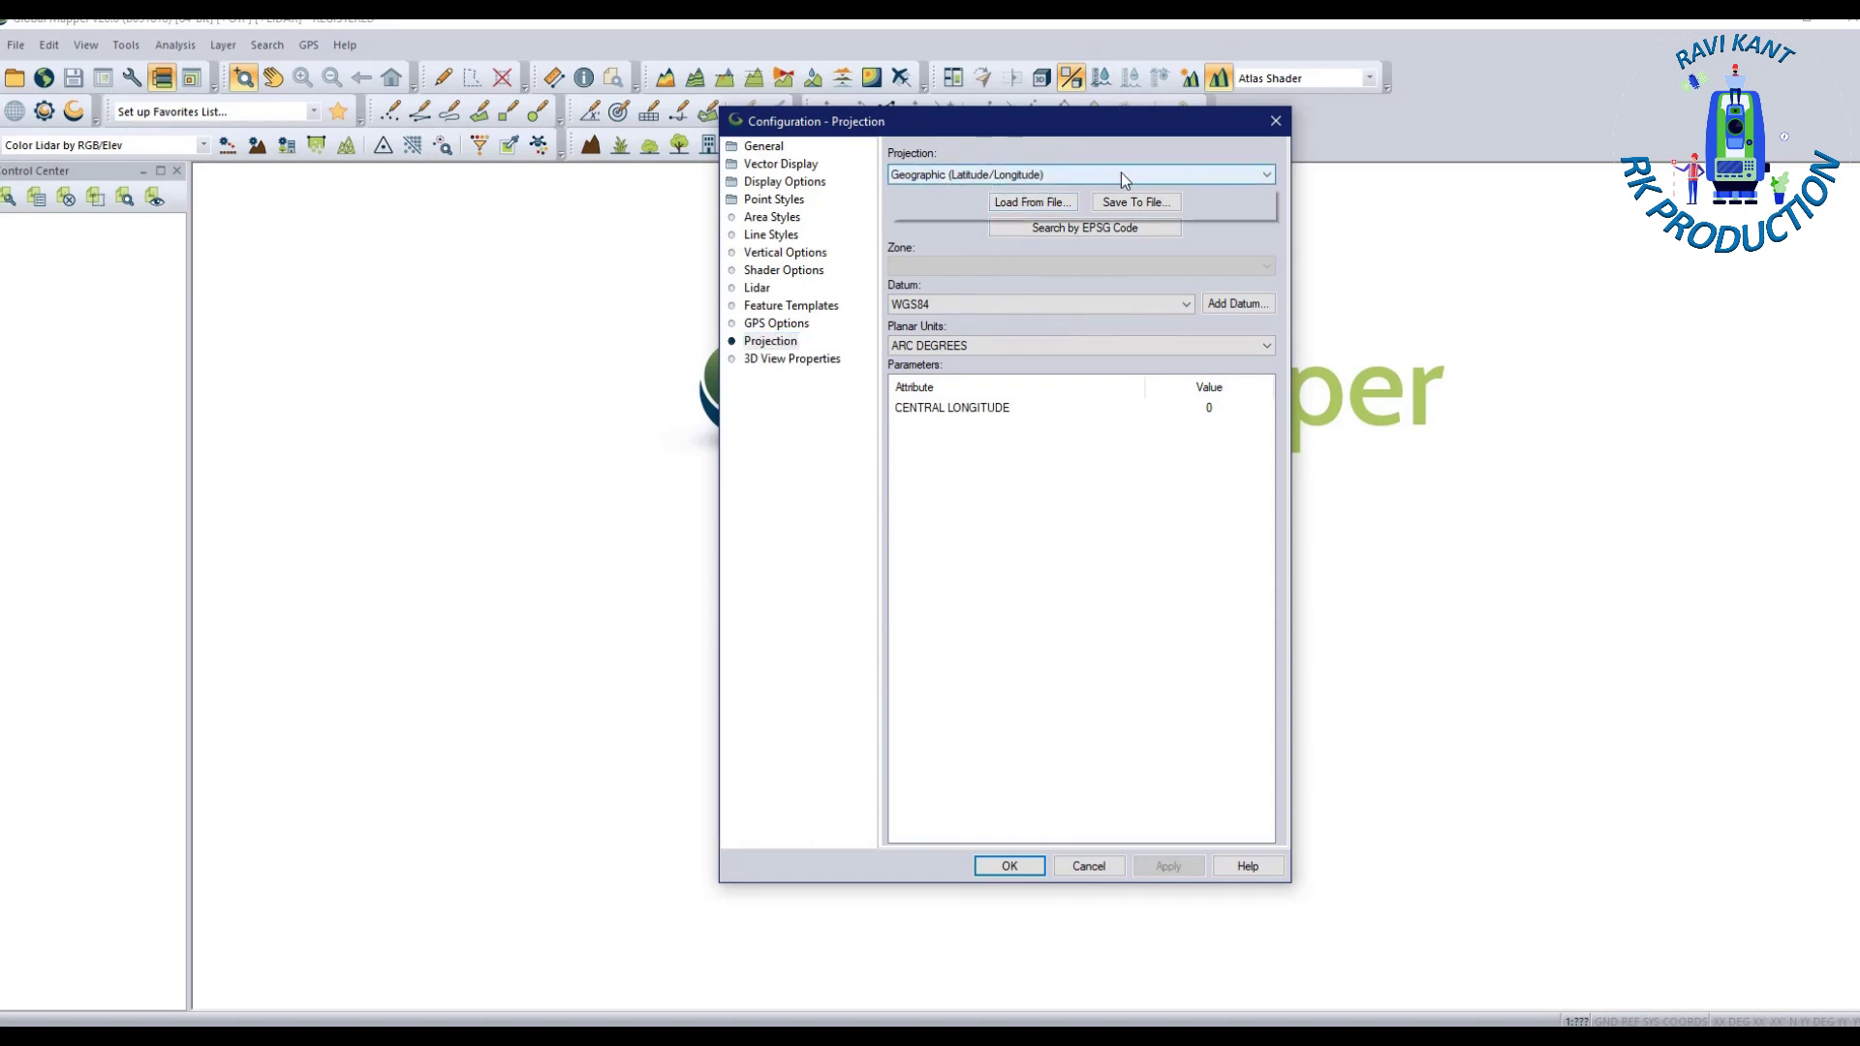
{"action": "left_click", "coordinate": [1119, 173]}
{"action": "left_click", "coordinate": [1120, 173]}
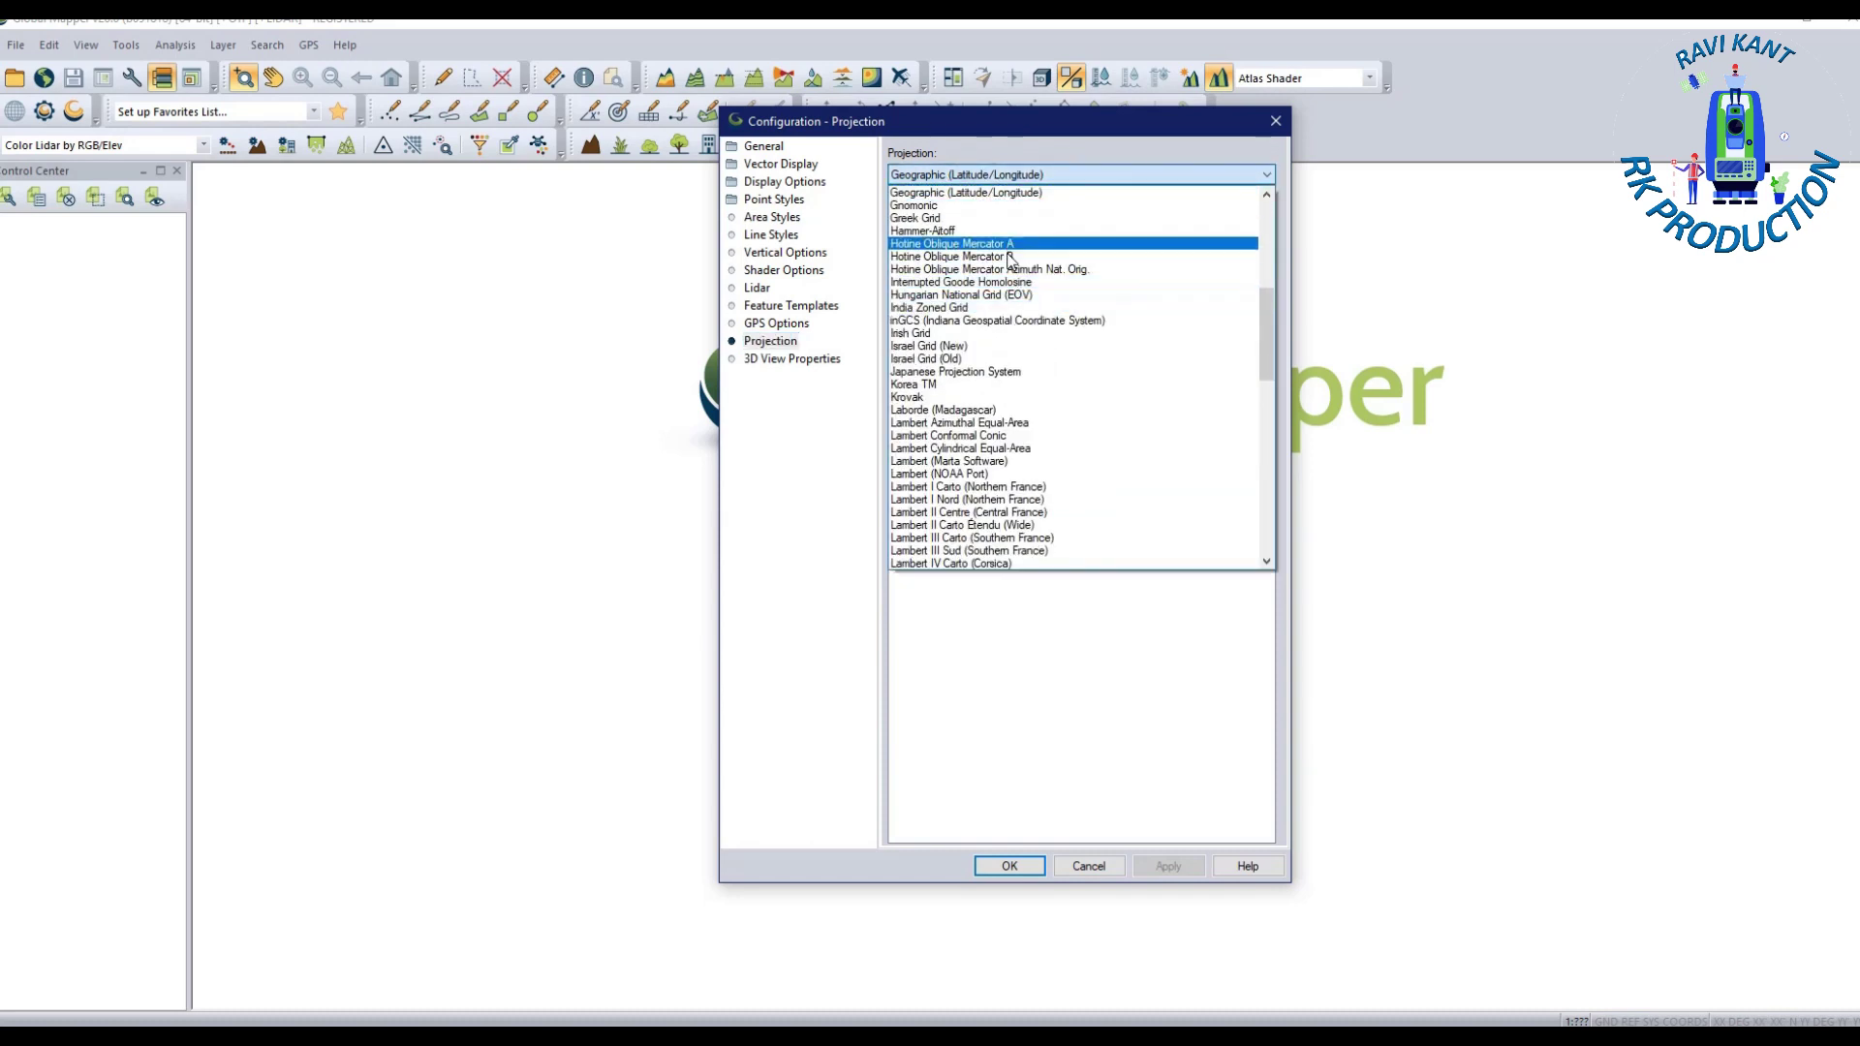
{"action": "left_click", "coordinate": [999, 193]}
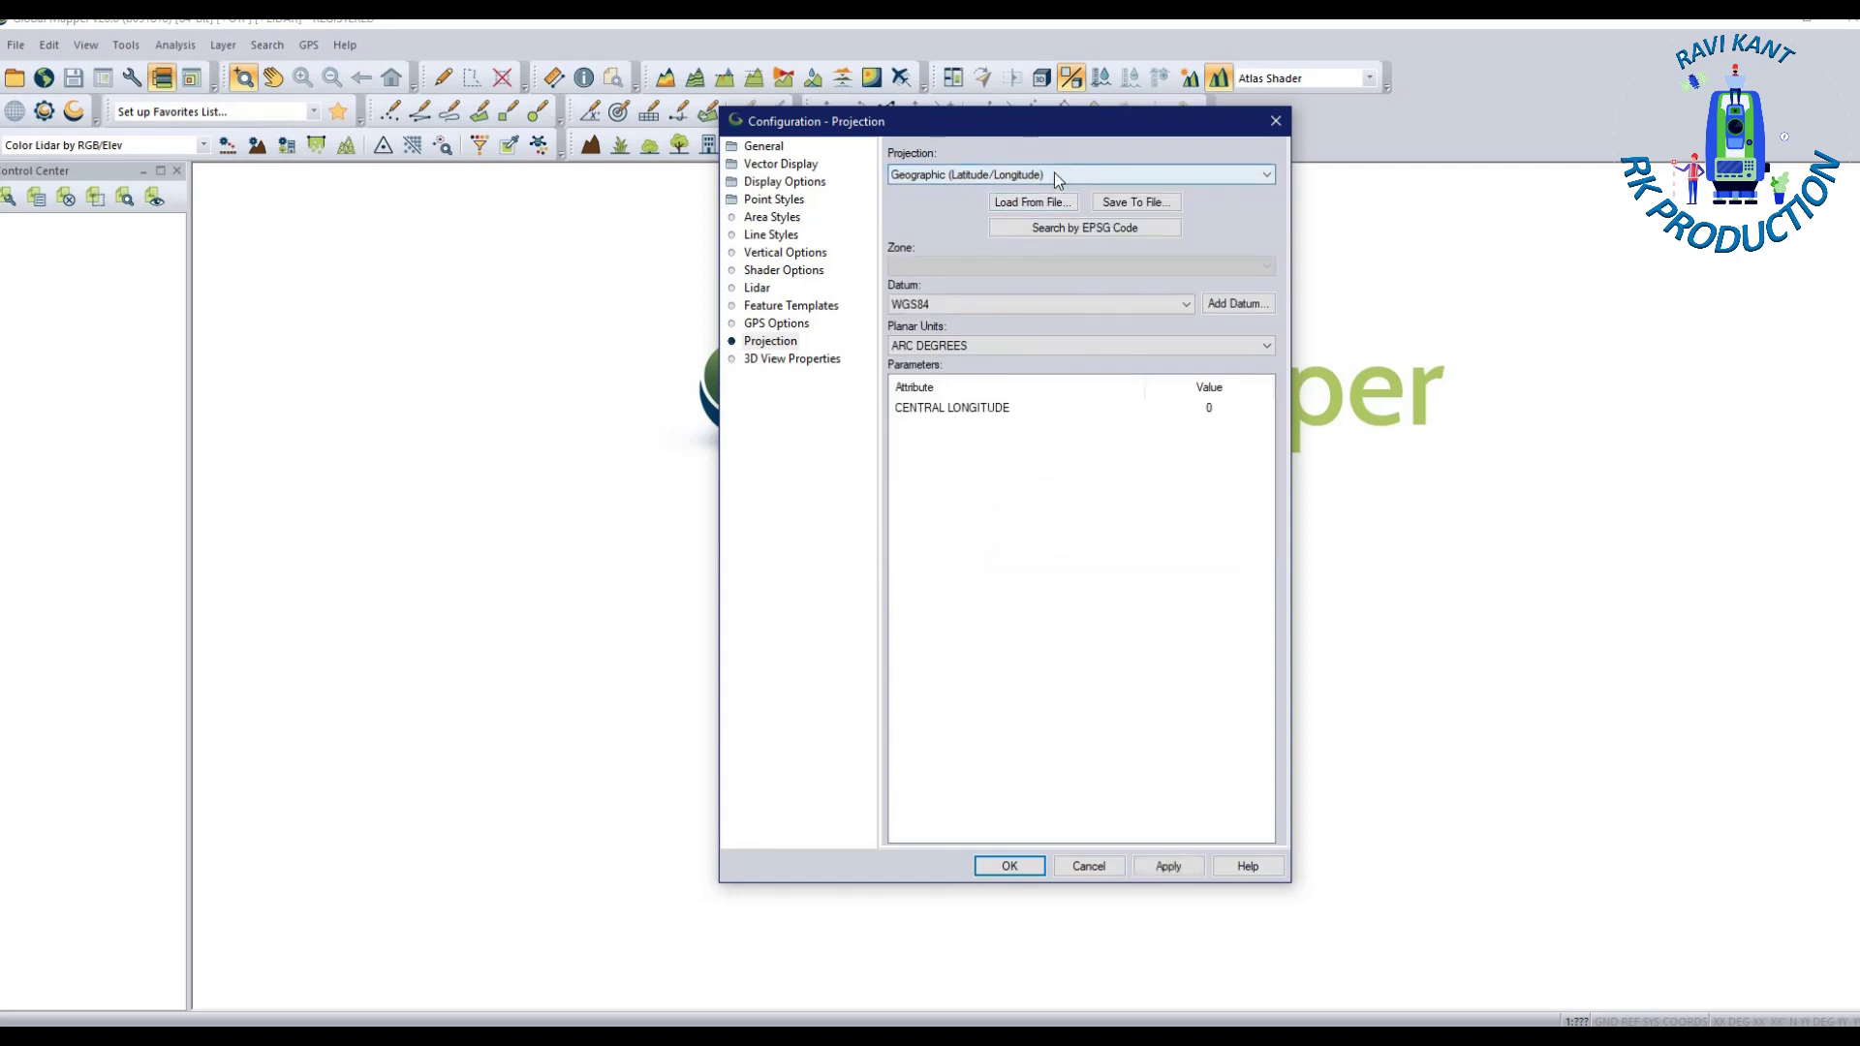
{"action": "left_click", "coordinate": [995, 304]}
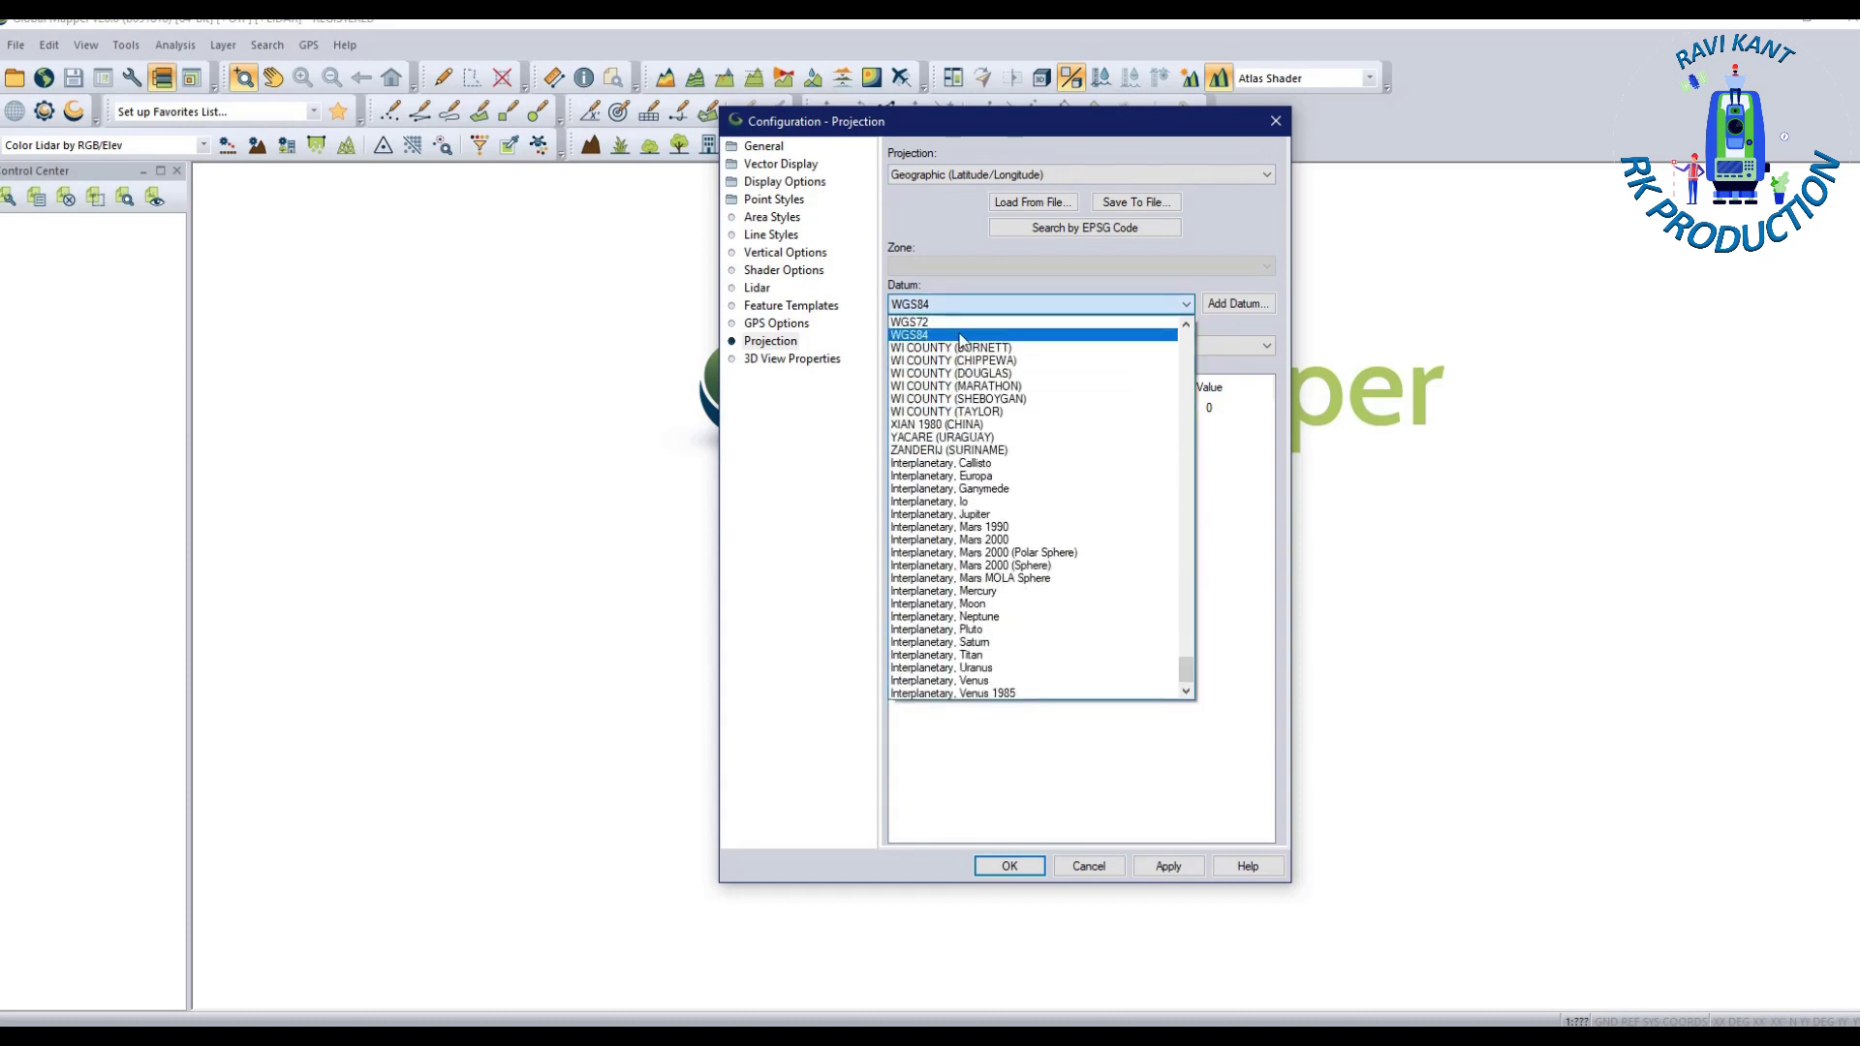
{"action": "left_click", "coordinate": [962, 336]}
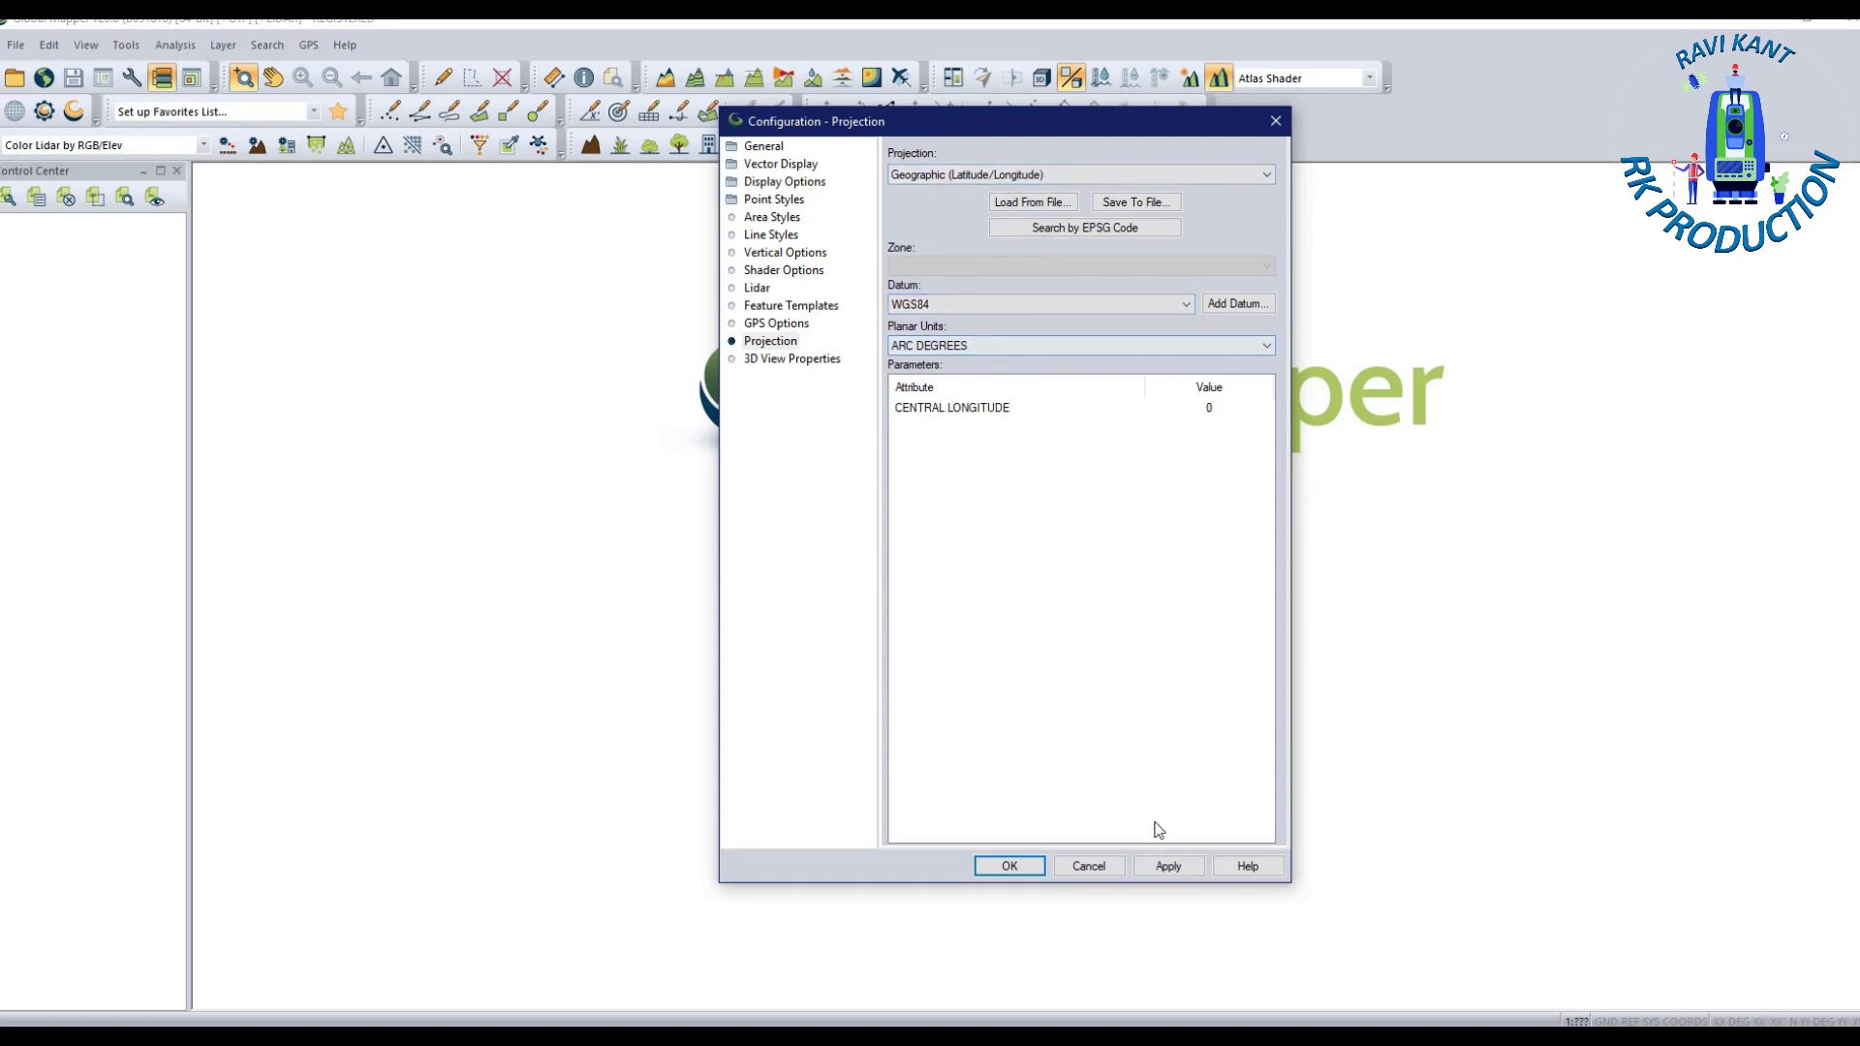
{"action": "left_click", "coordinate": [1169, 866]}
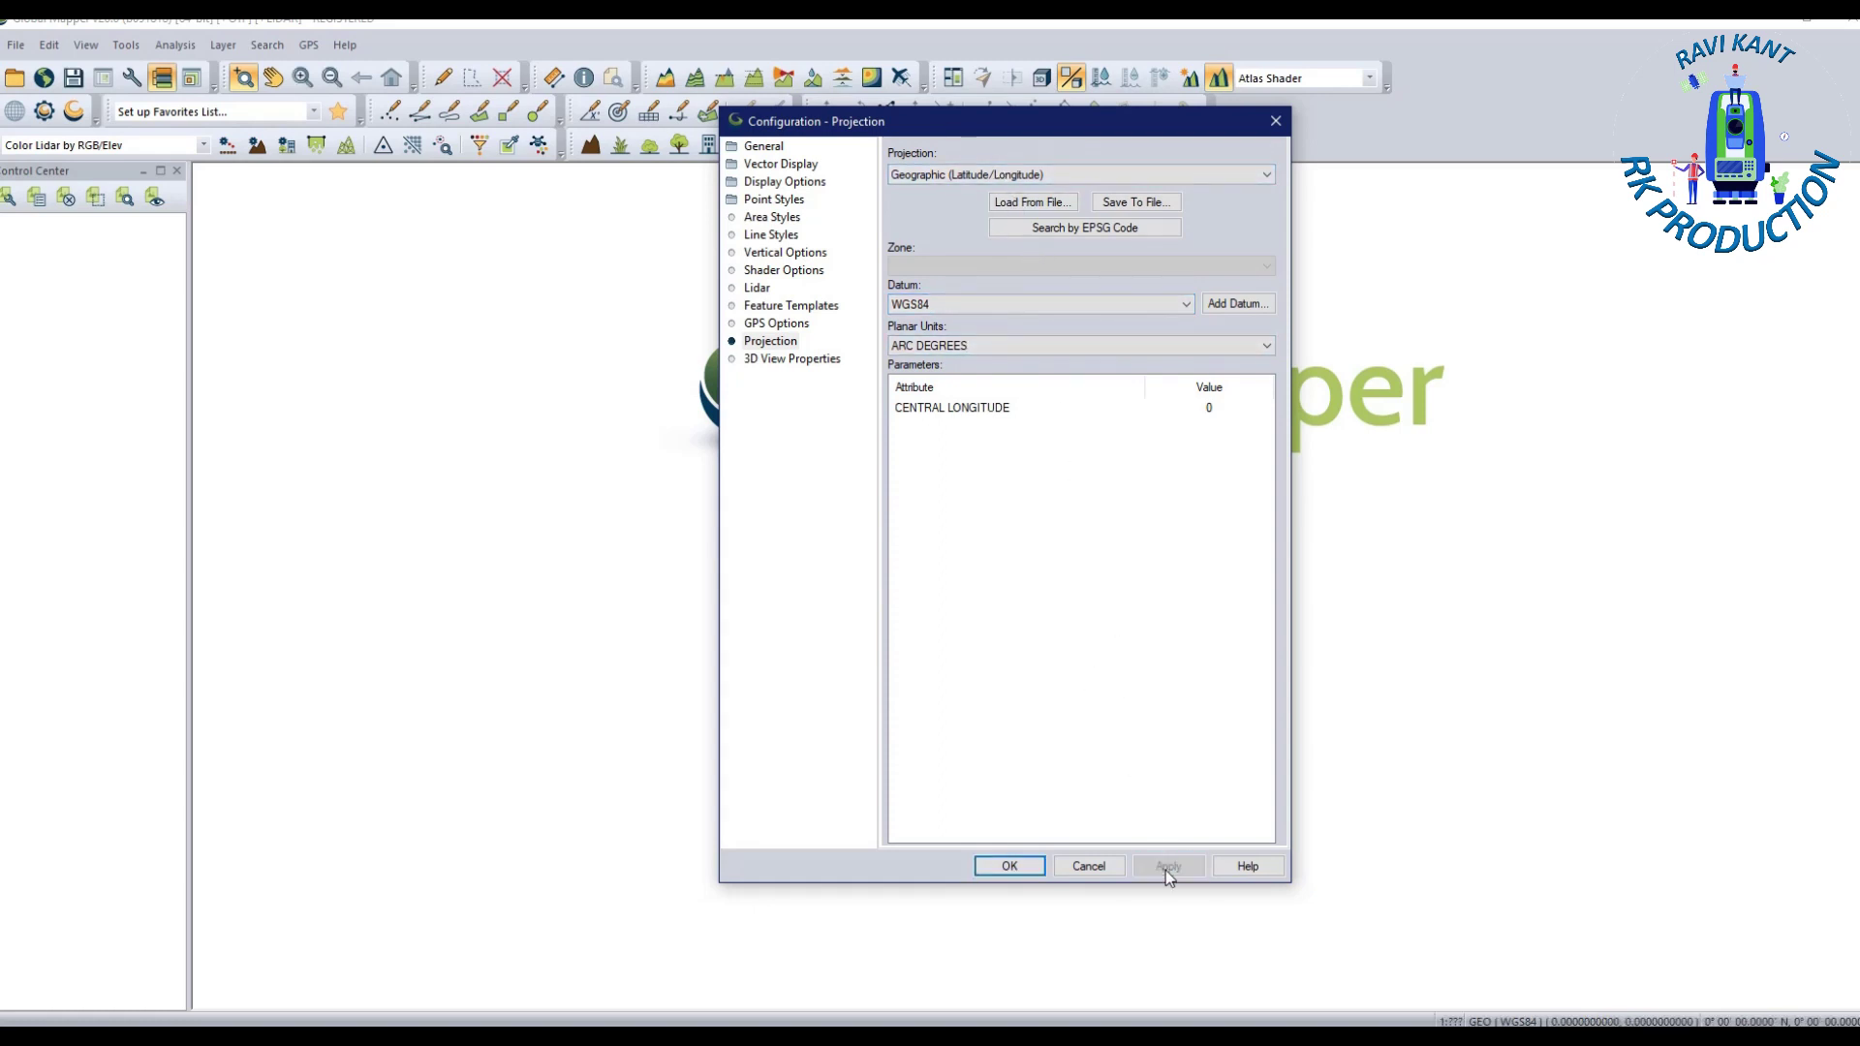
{"action": "left_click", "coordinate": [1017, 868]}
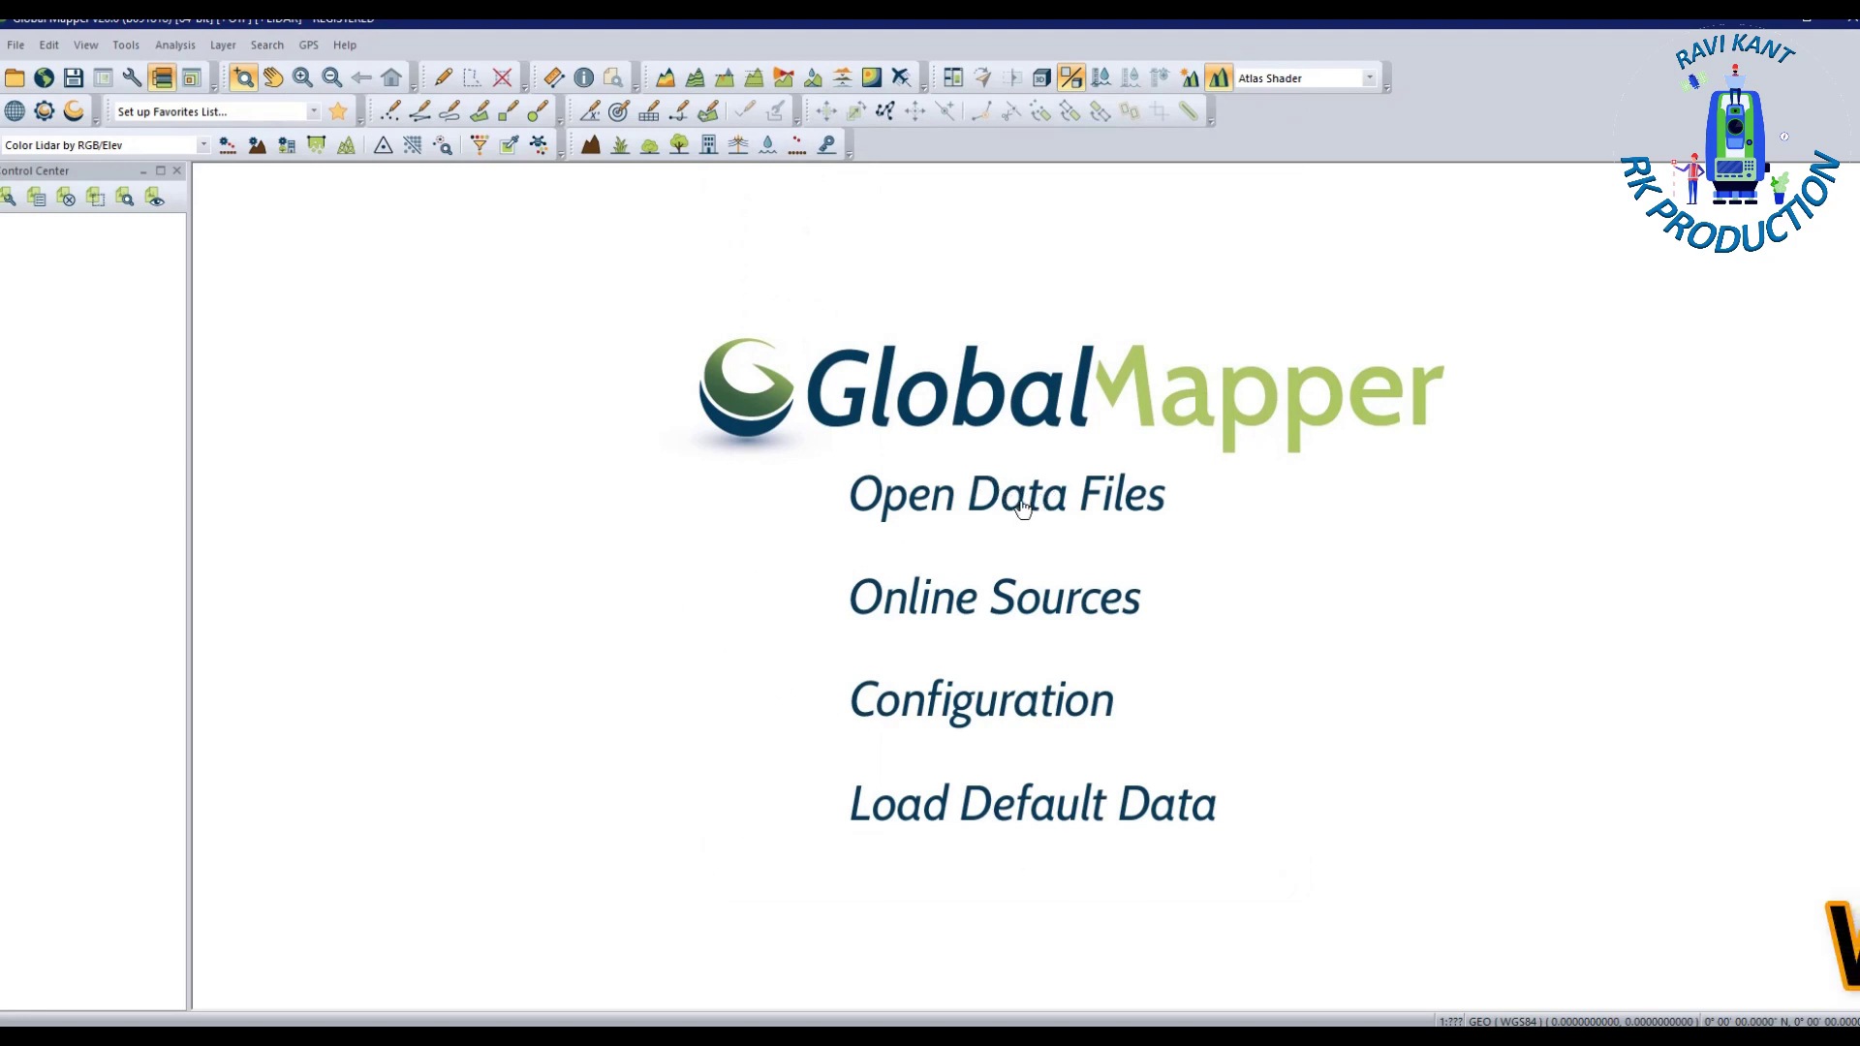
Browse the Open Data File dialog to Desktop > Data for Channel and select Lat Long Data
{"action": "left_click", "coordinate": [19, 49]}
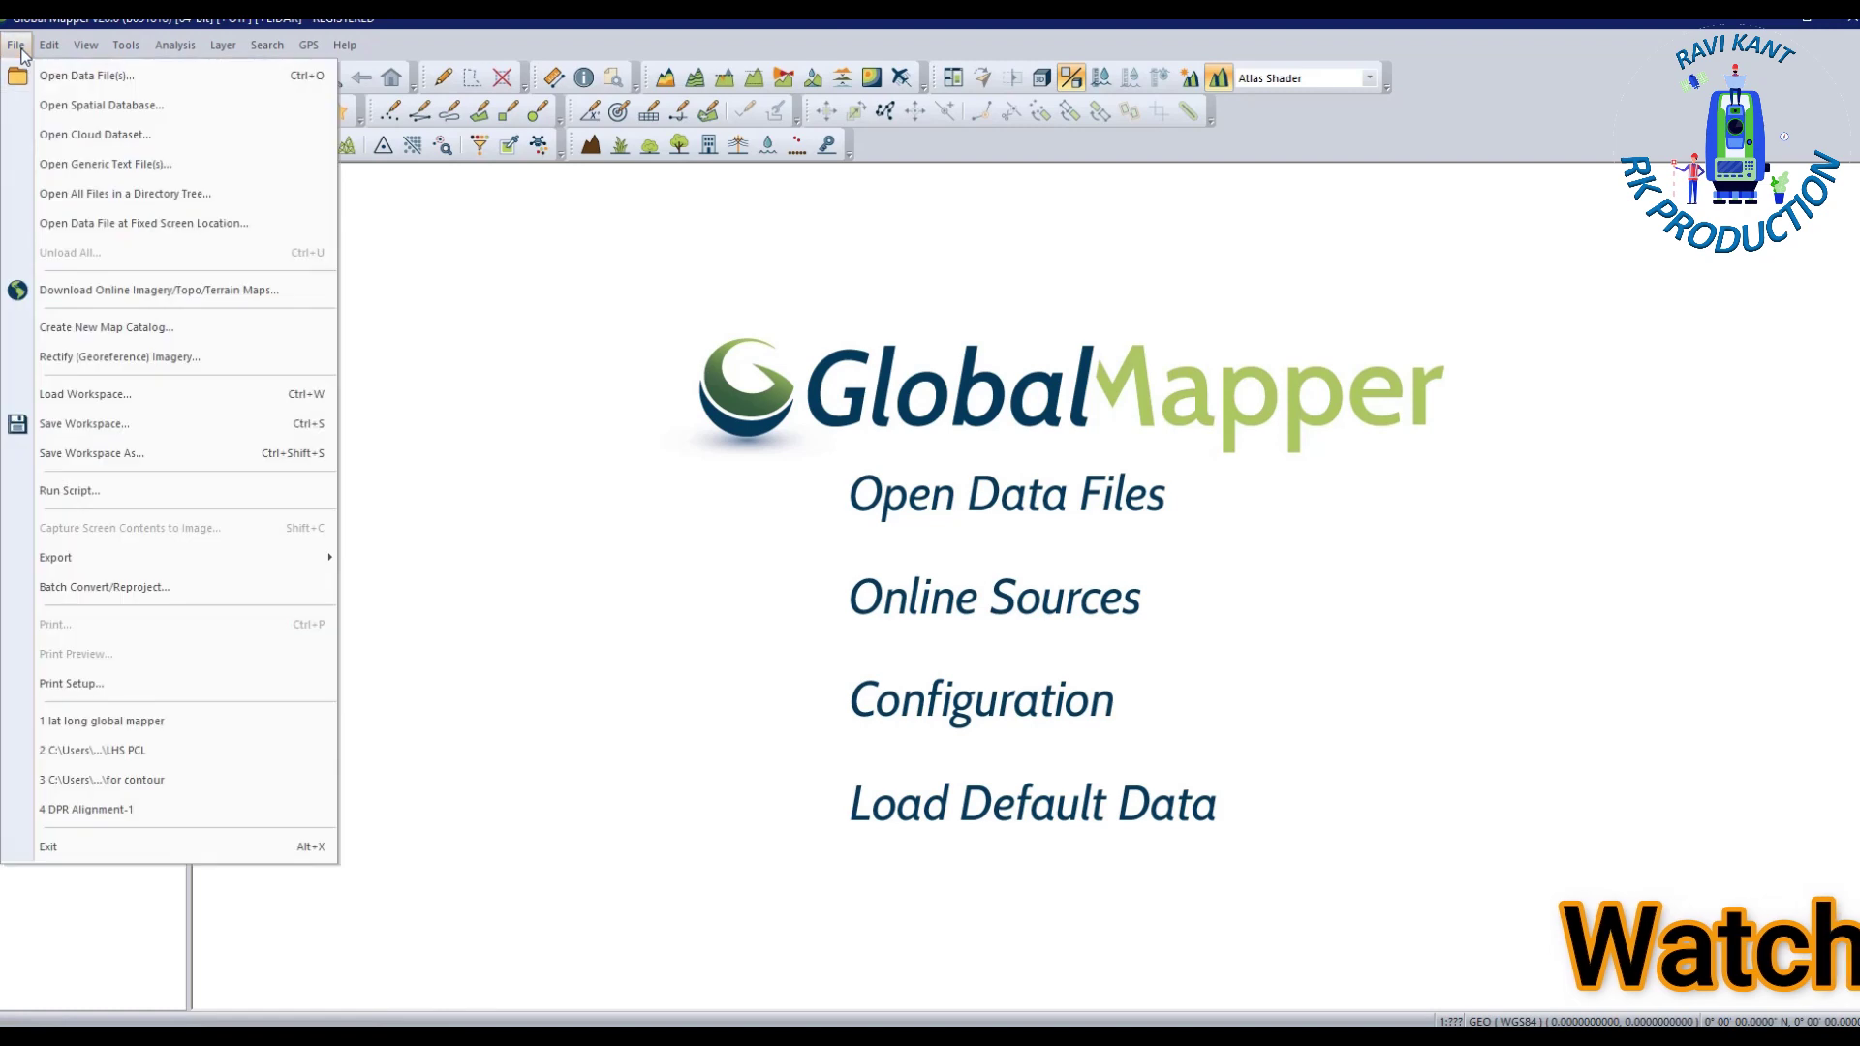
{"action": "left_click", "coordinate": [95, 78]}
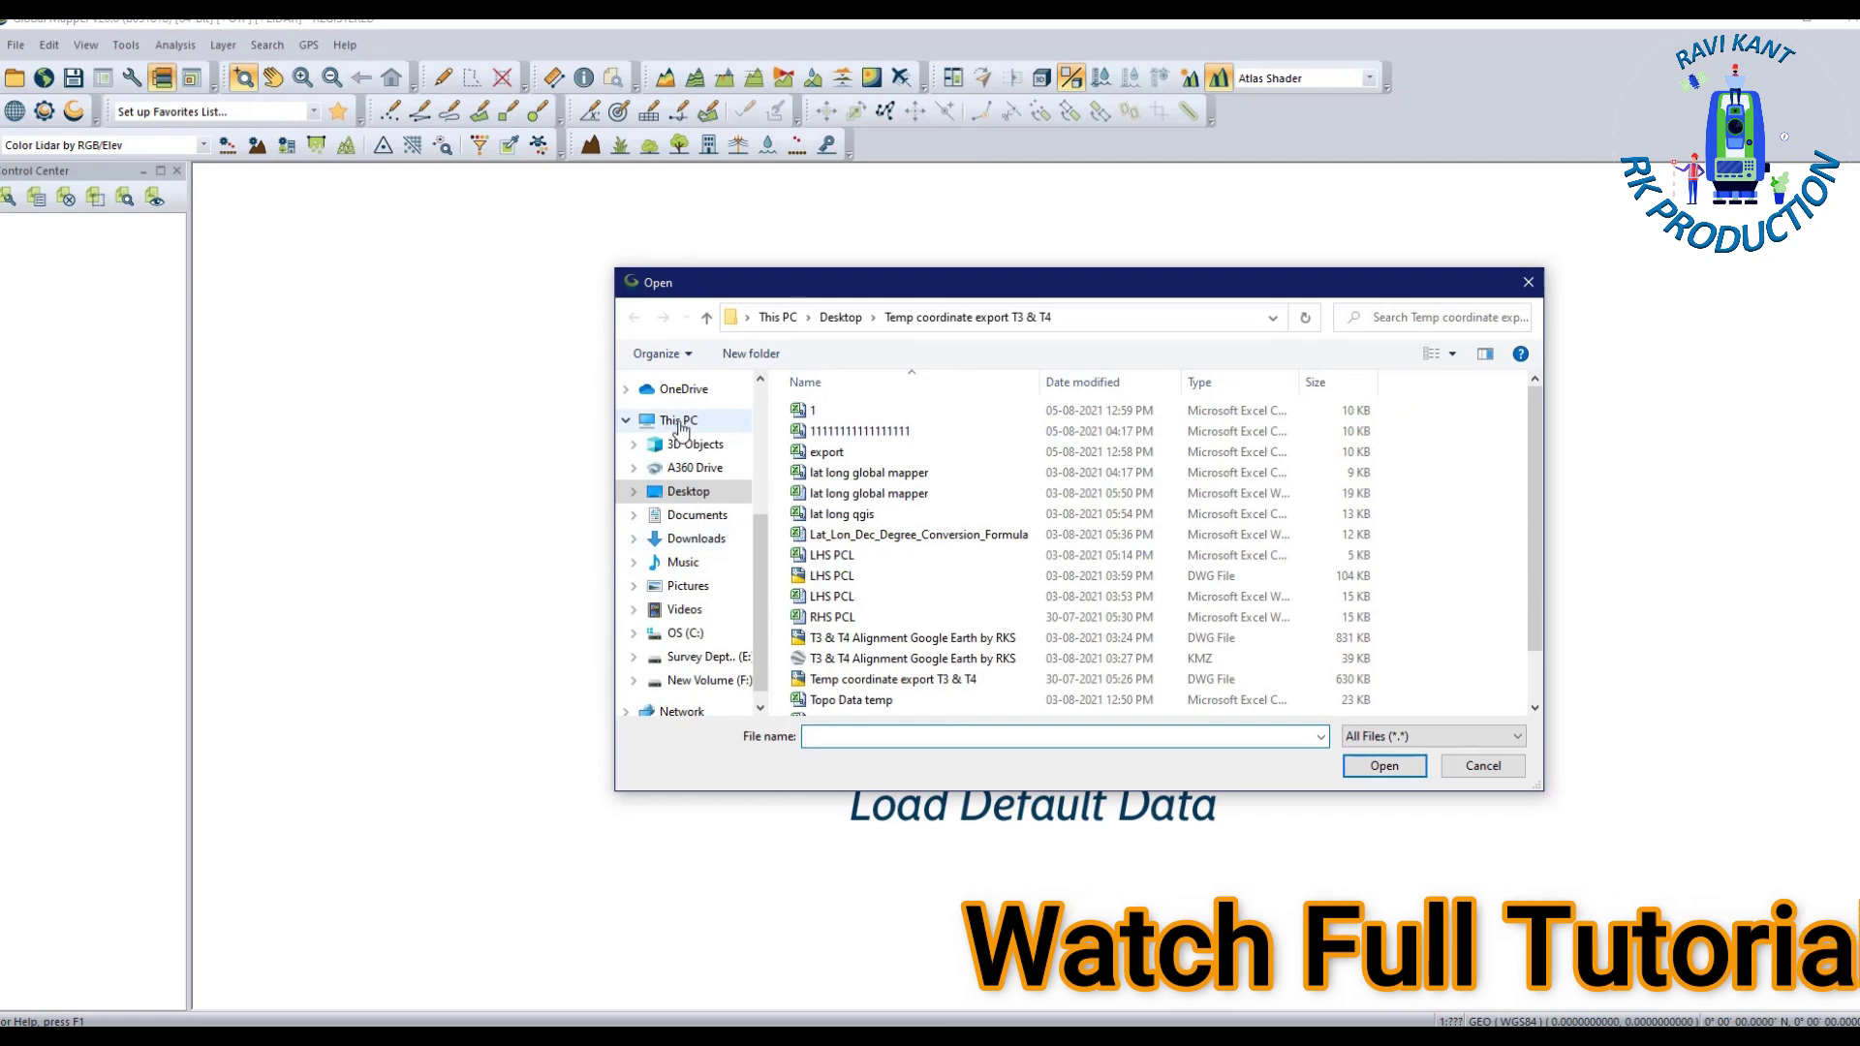
{"action": "left_click", "coordinate": [679, 424]}
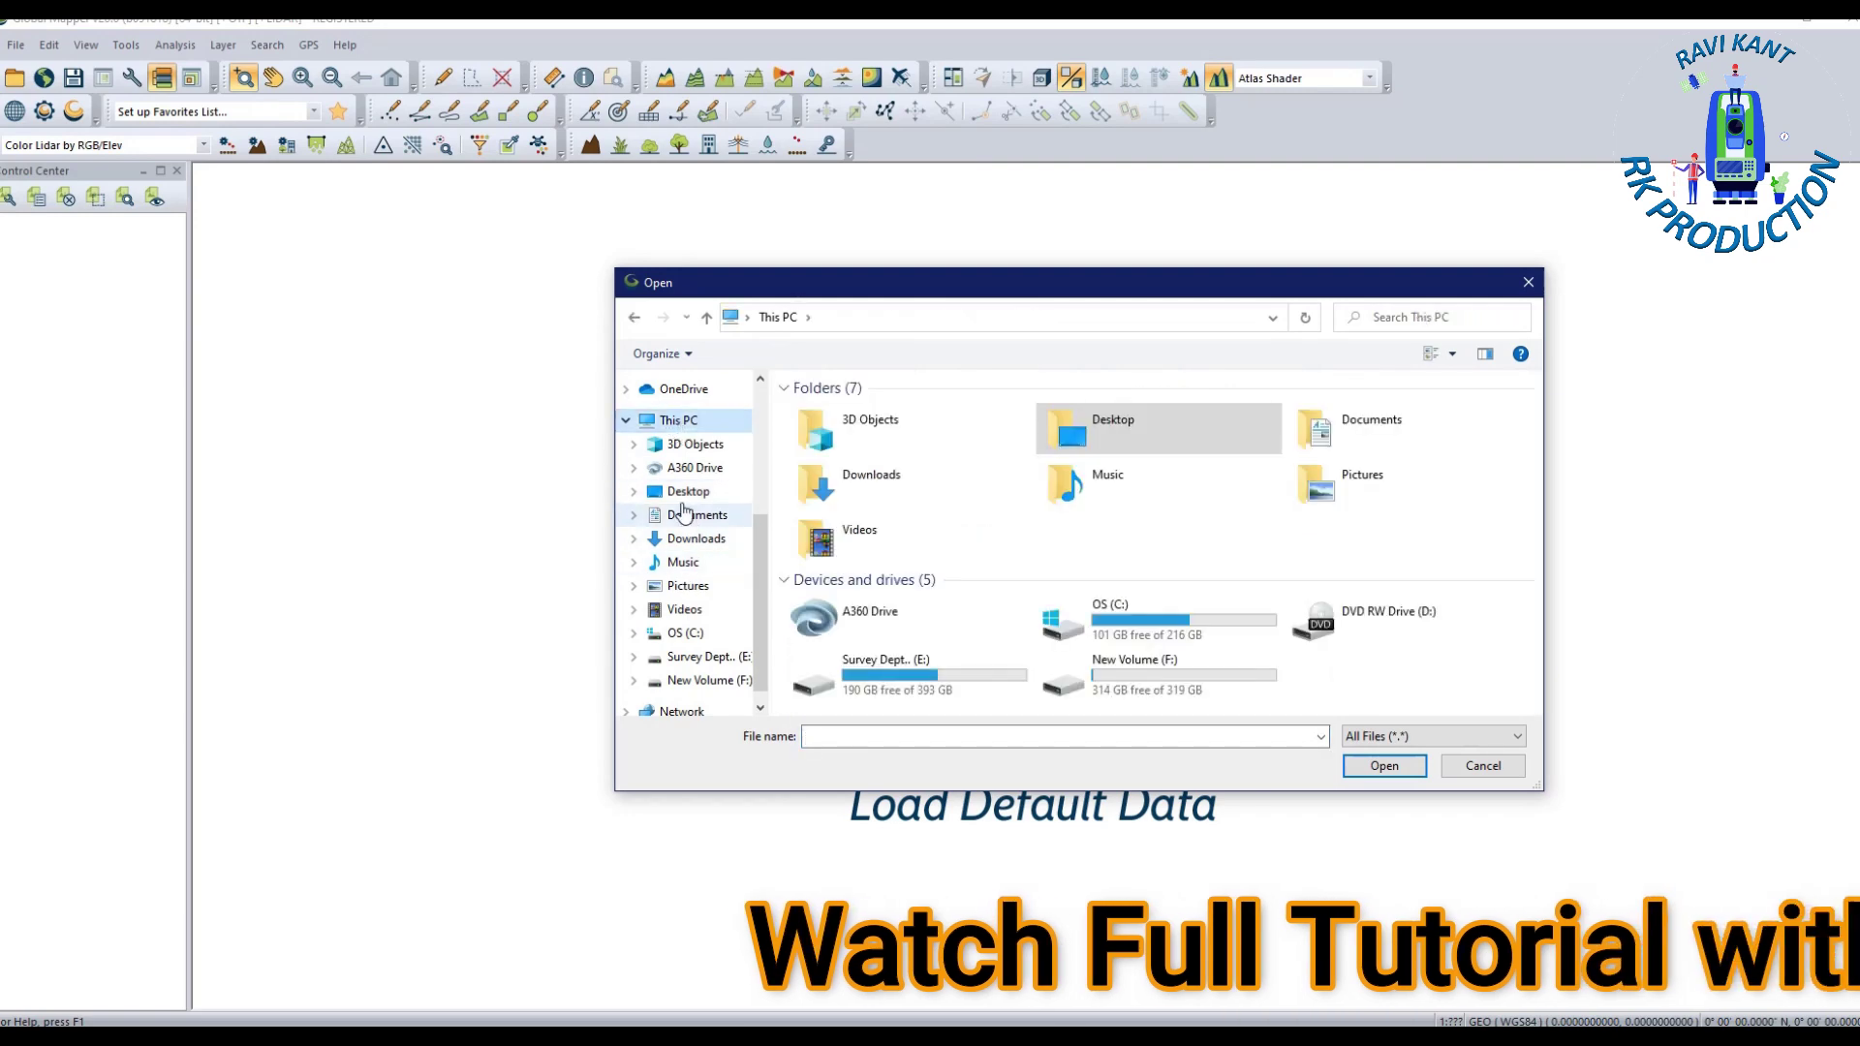
{"action": "left_click", "coordinate": [688, 493]}
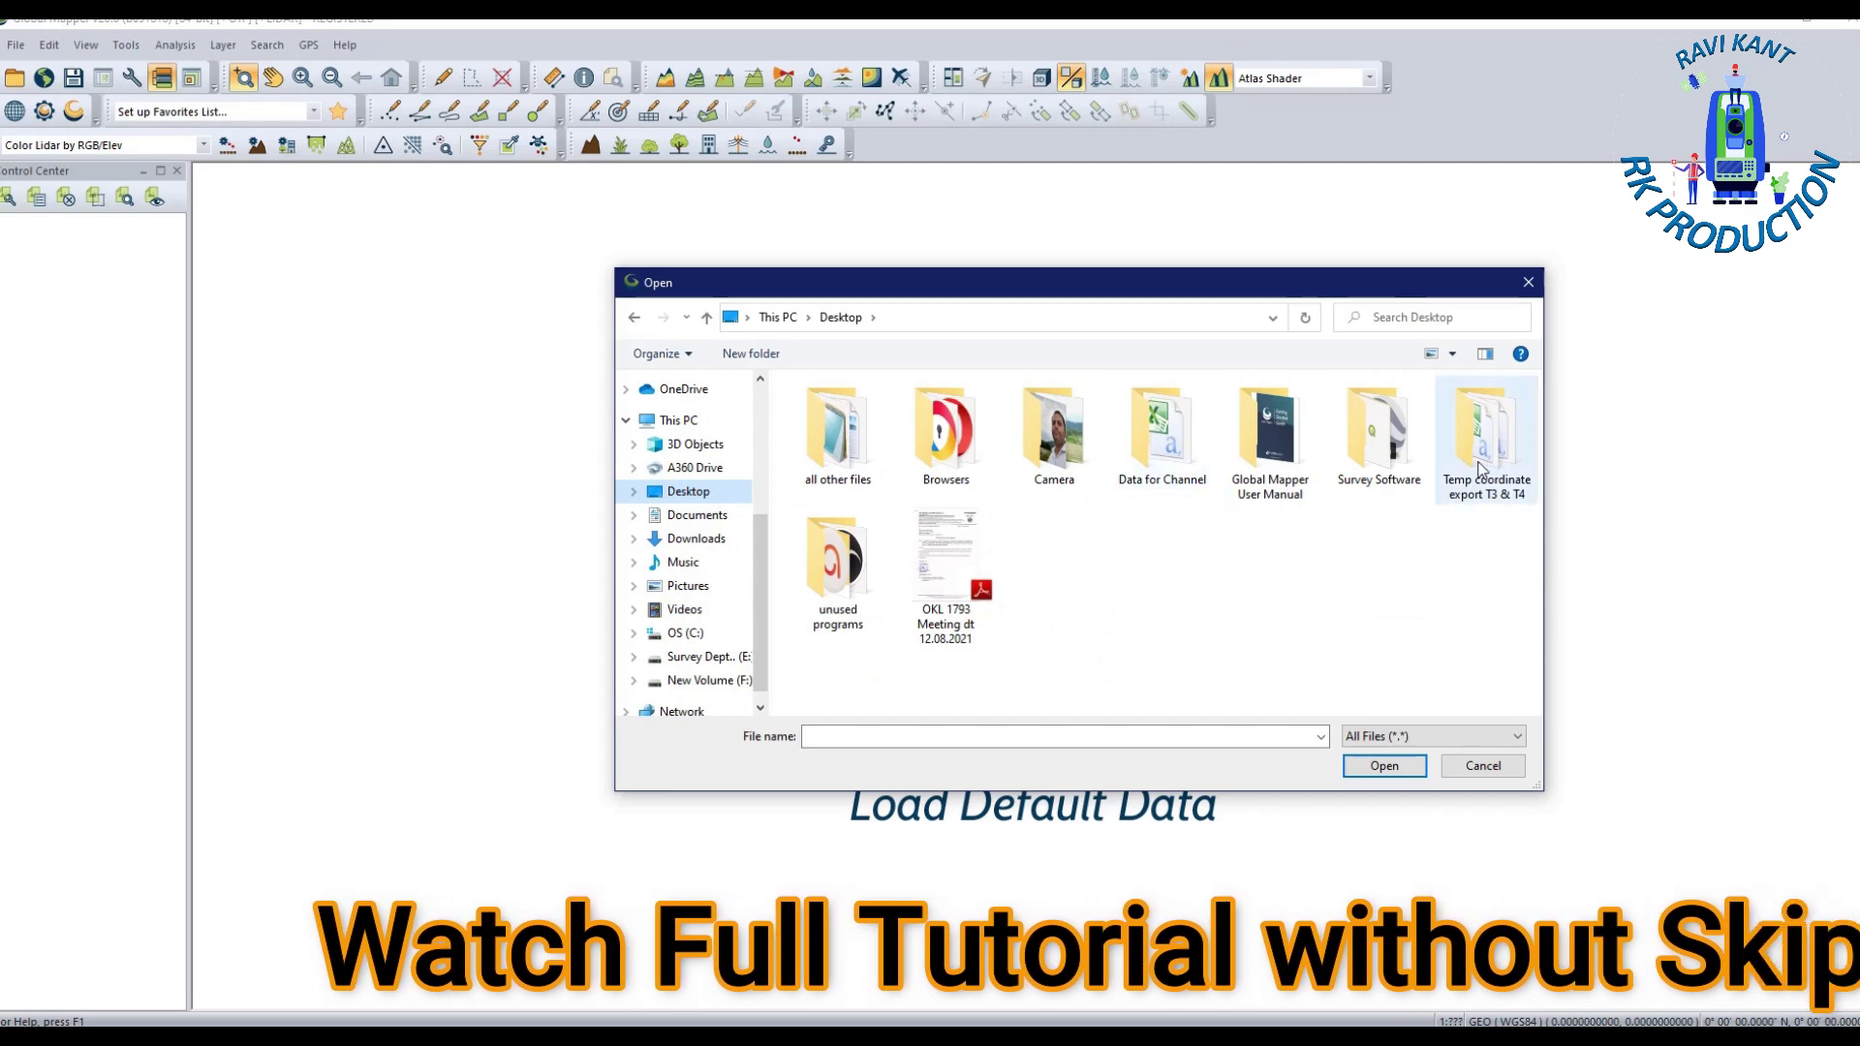
{"action": "double_click", "coordinate": [1157, 441]}
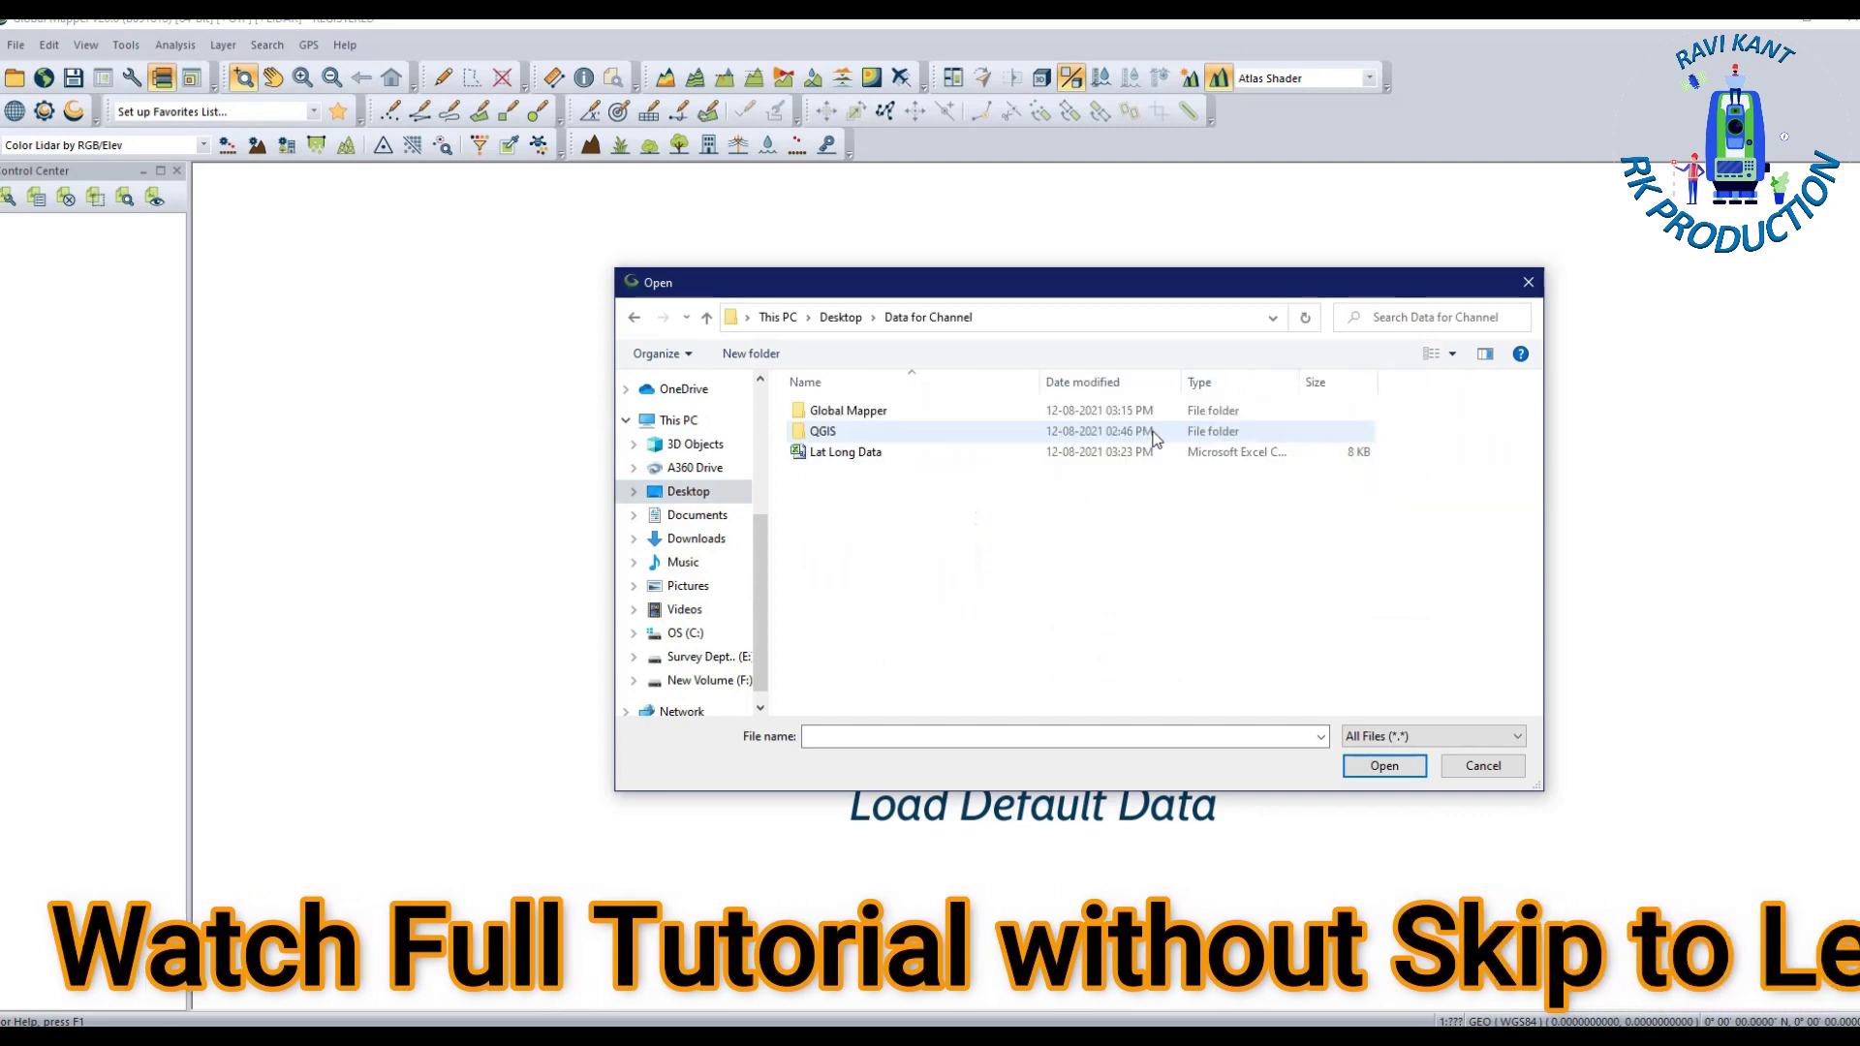
{"action": "left_click", "coordinate": [838, 462]}
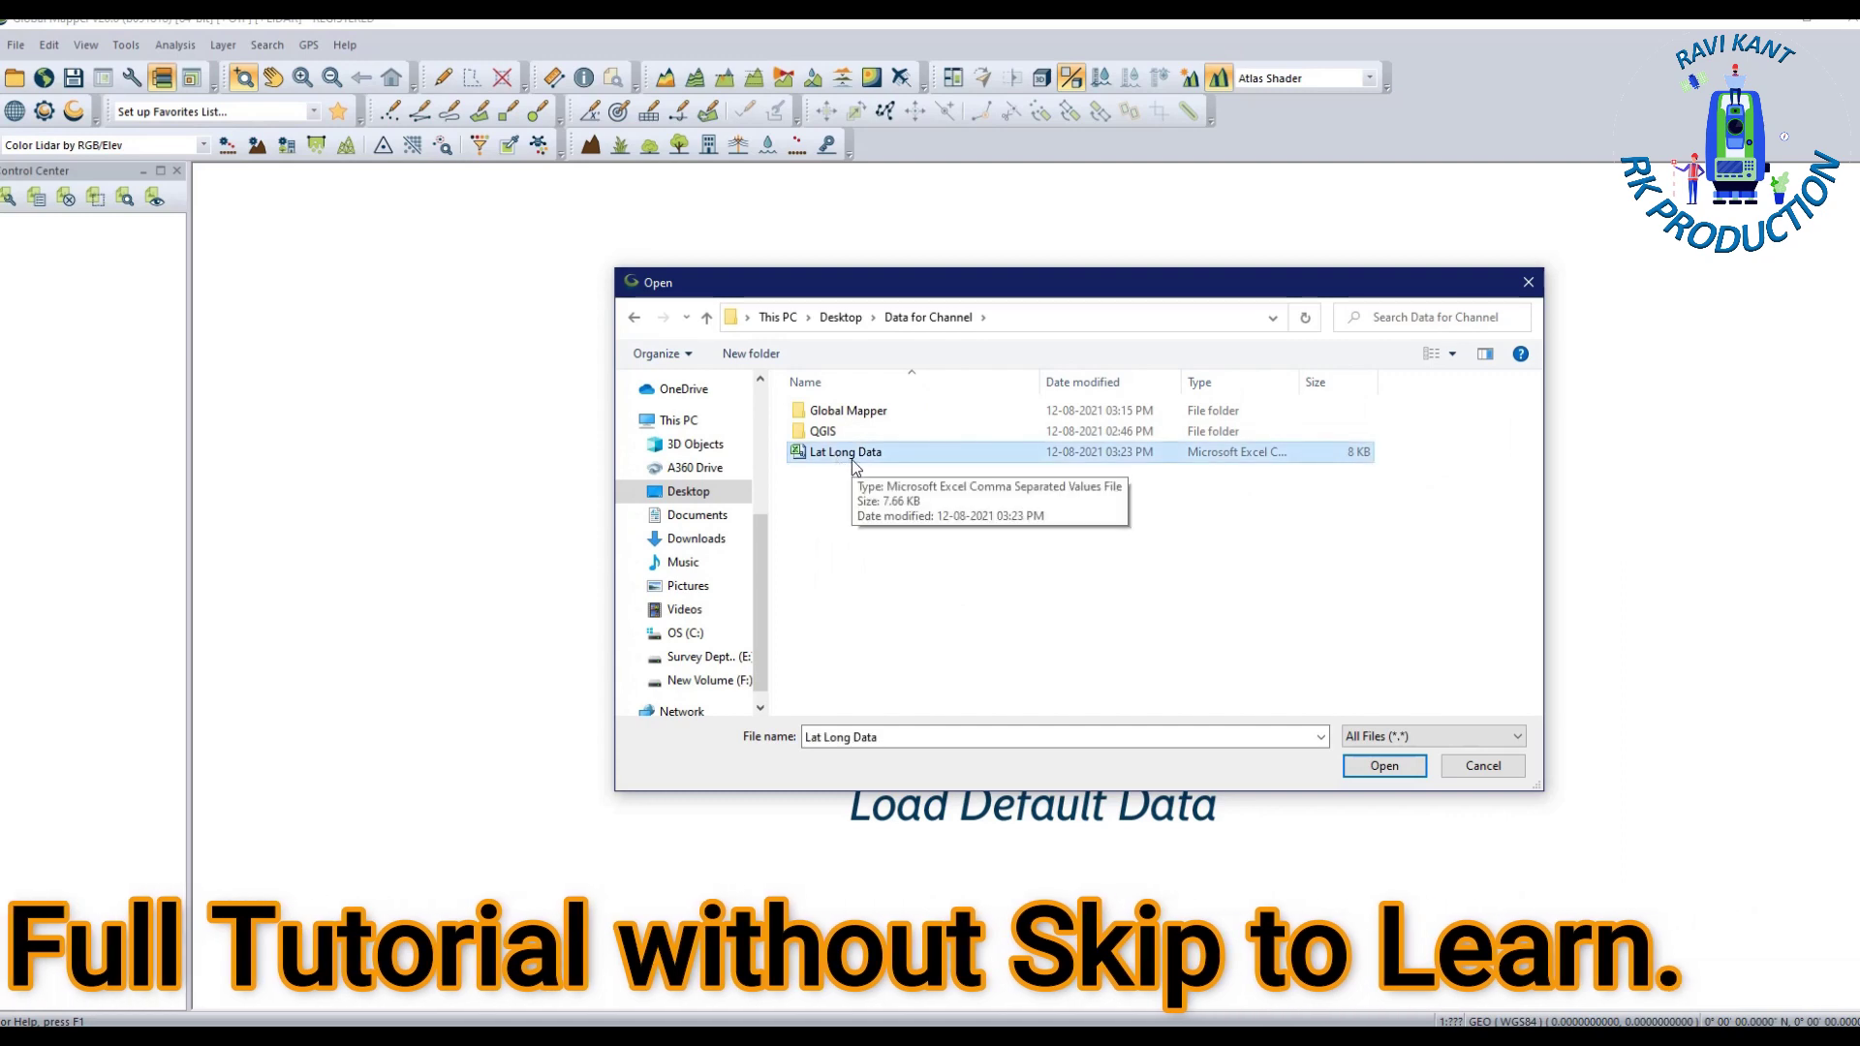
Import Lat Long Data.csv with X/Longitude first, assigning Geographic WGS84 as its projection
{"action": "left_click", "coordinate": [1385, 766]}
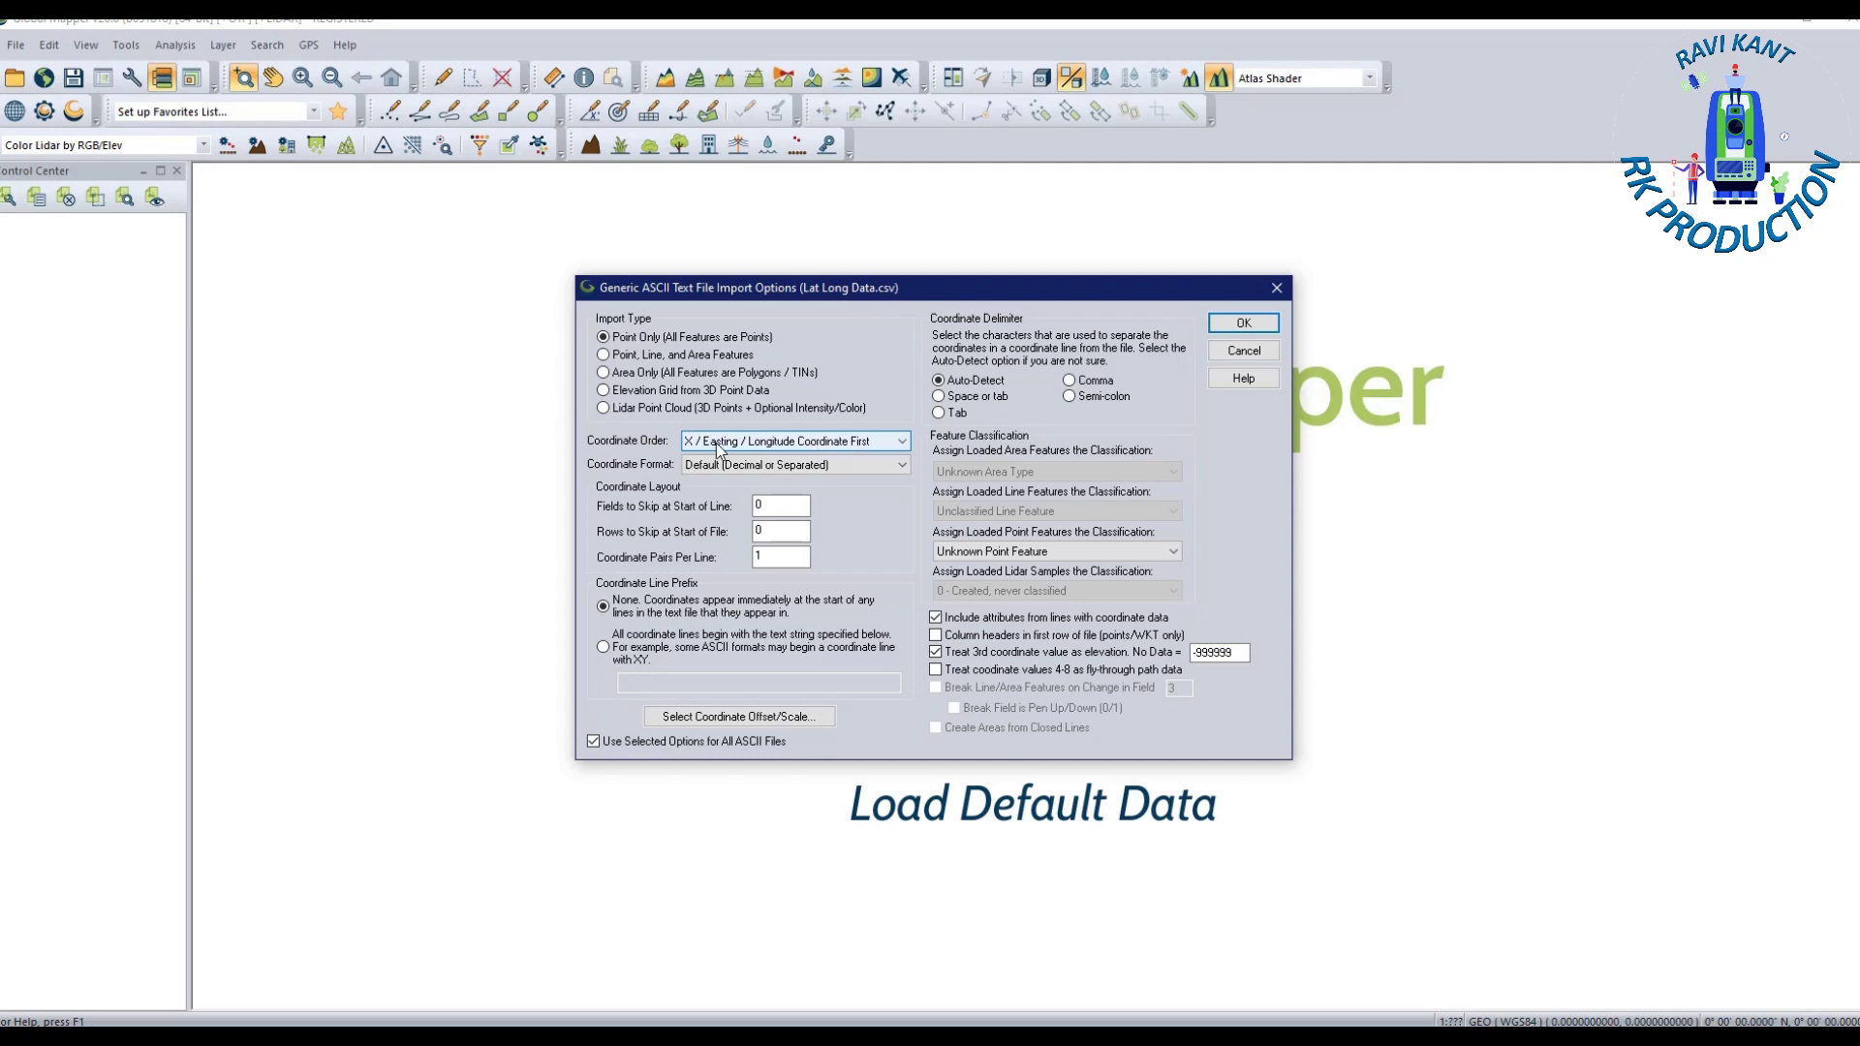
{"action": "left_click", "coordinate": [752, 446]}
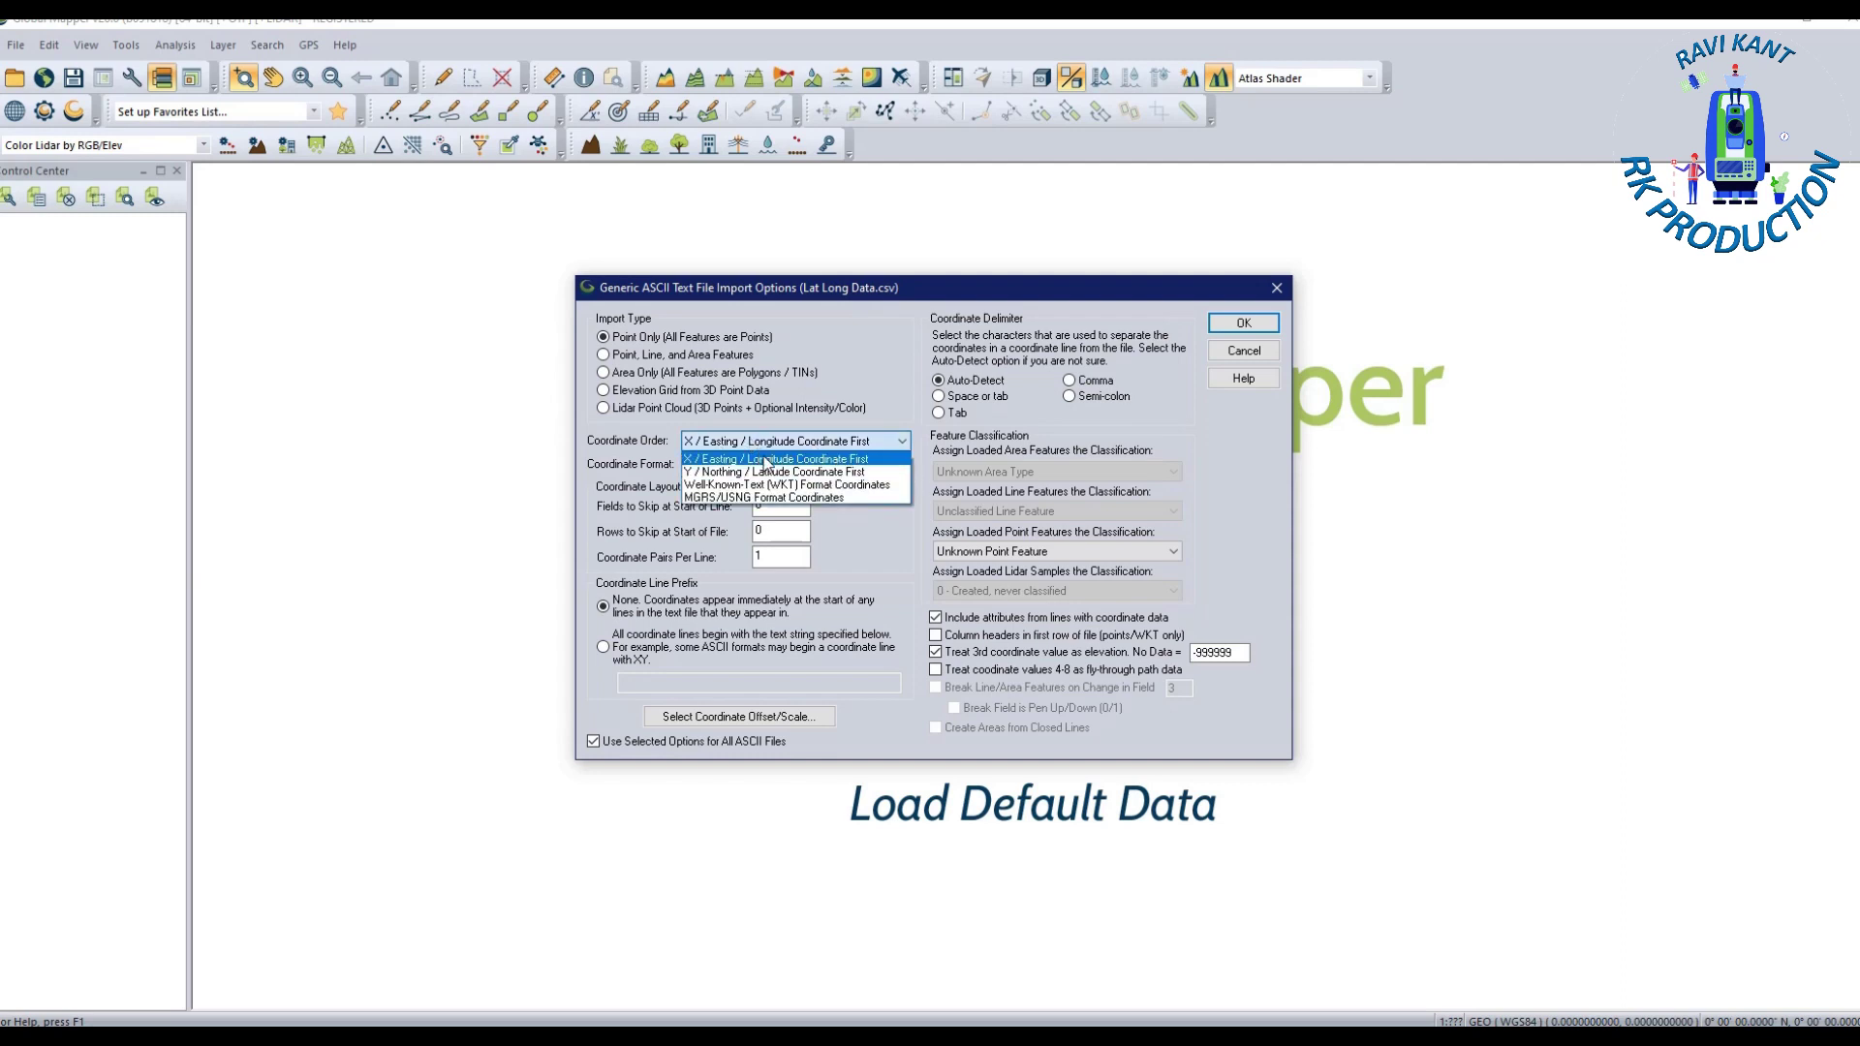
{"action": "left_click", "coordinate": [769, 460]}
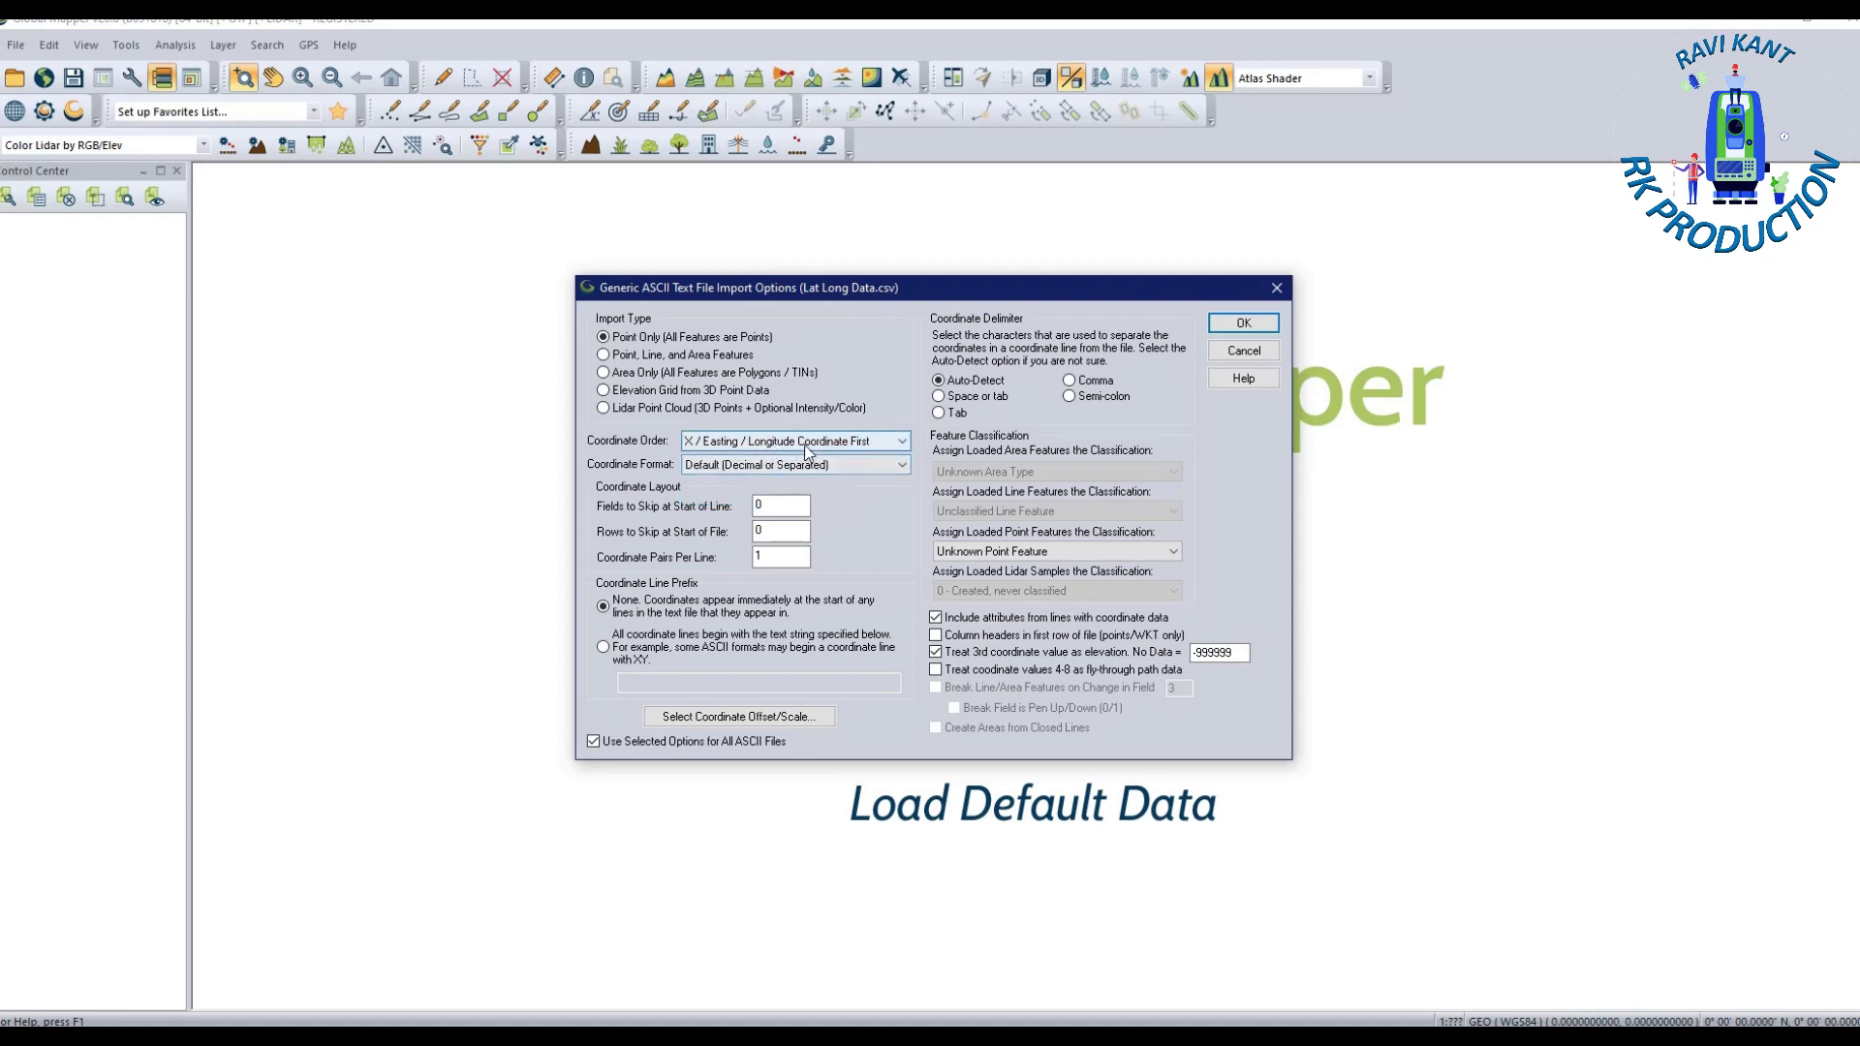
{"action": "left_click", "coordinate": [1248, 324]}
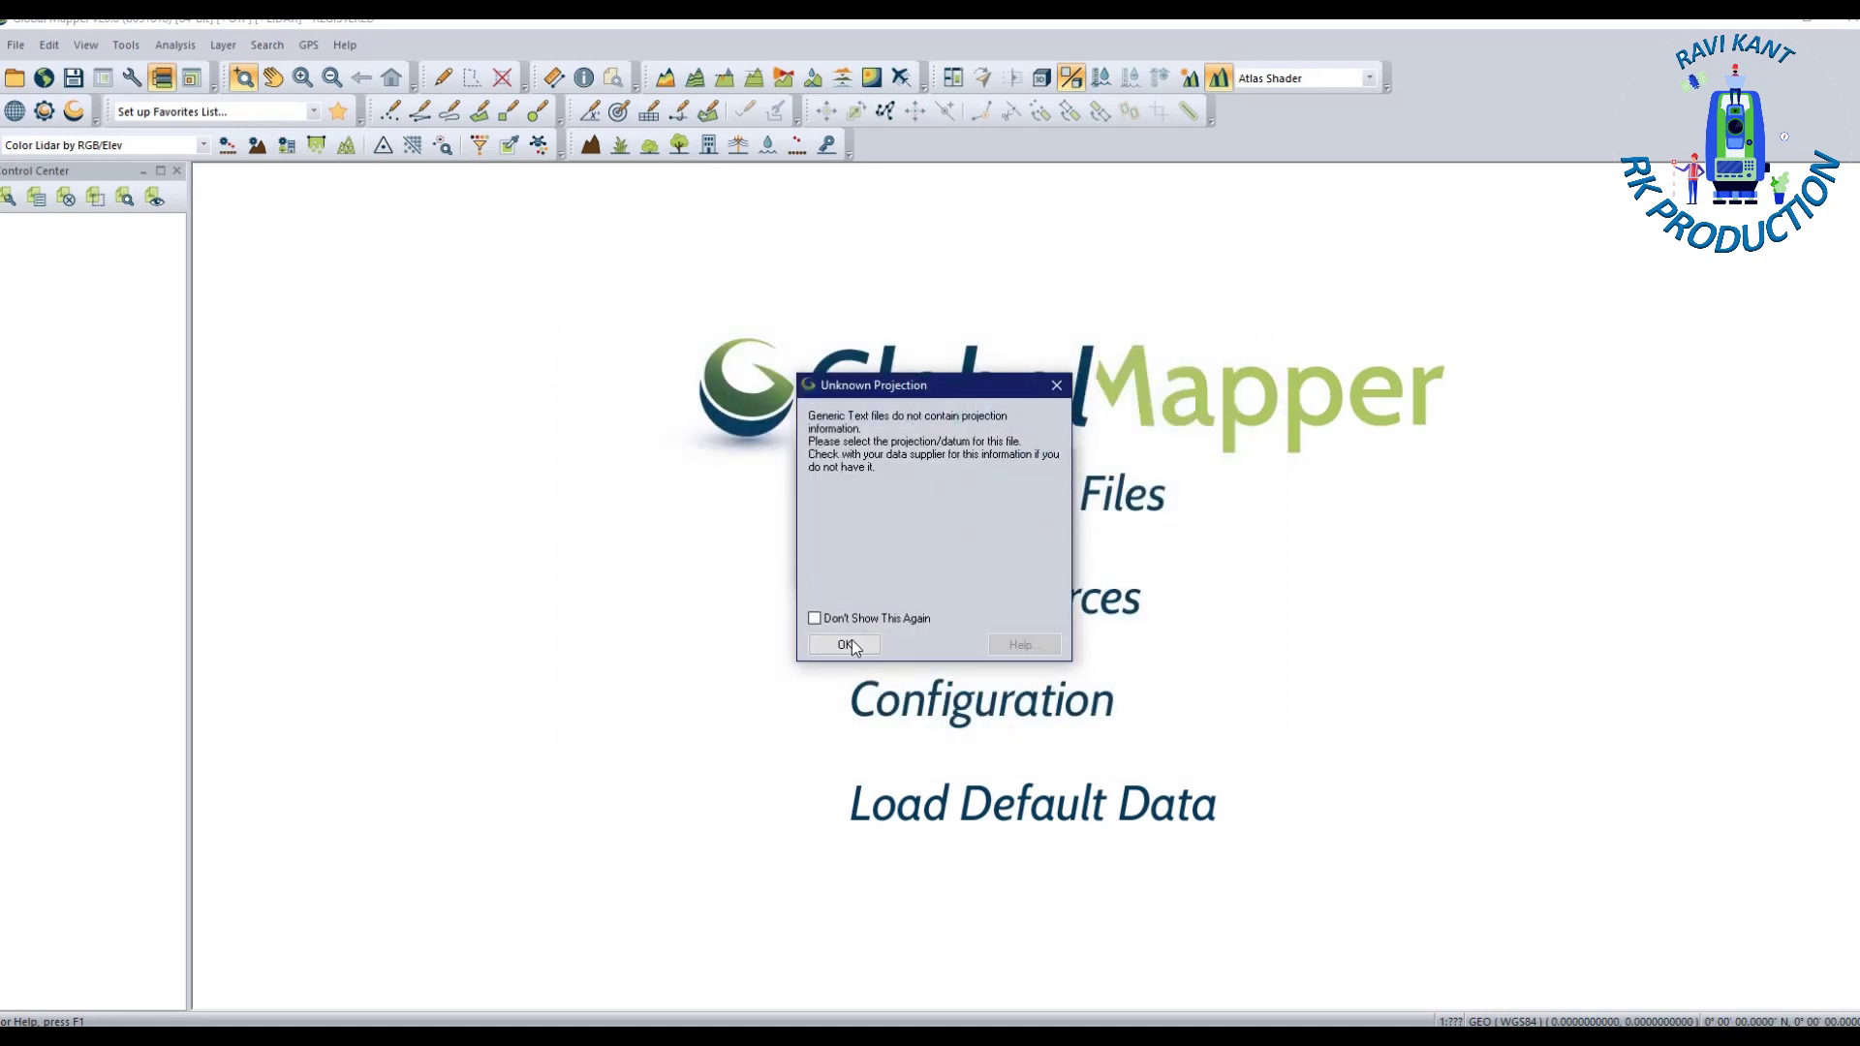
{"action": "left_click", "coordinate": [844, 646]}
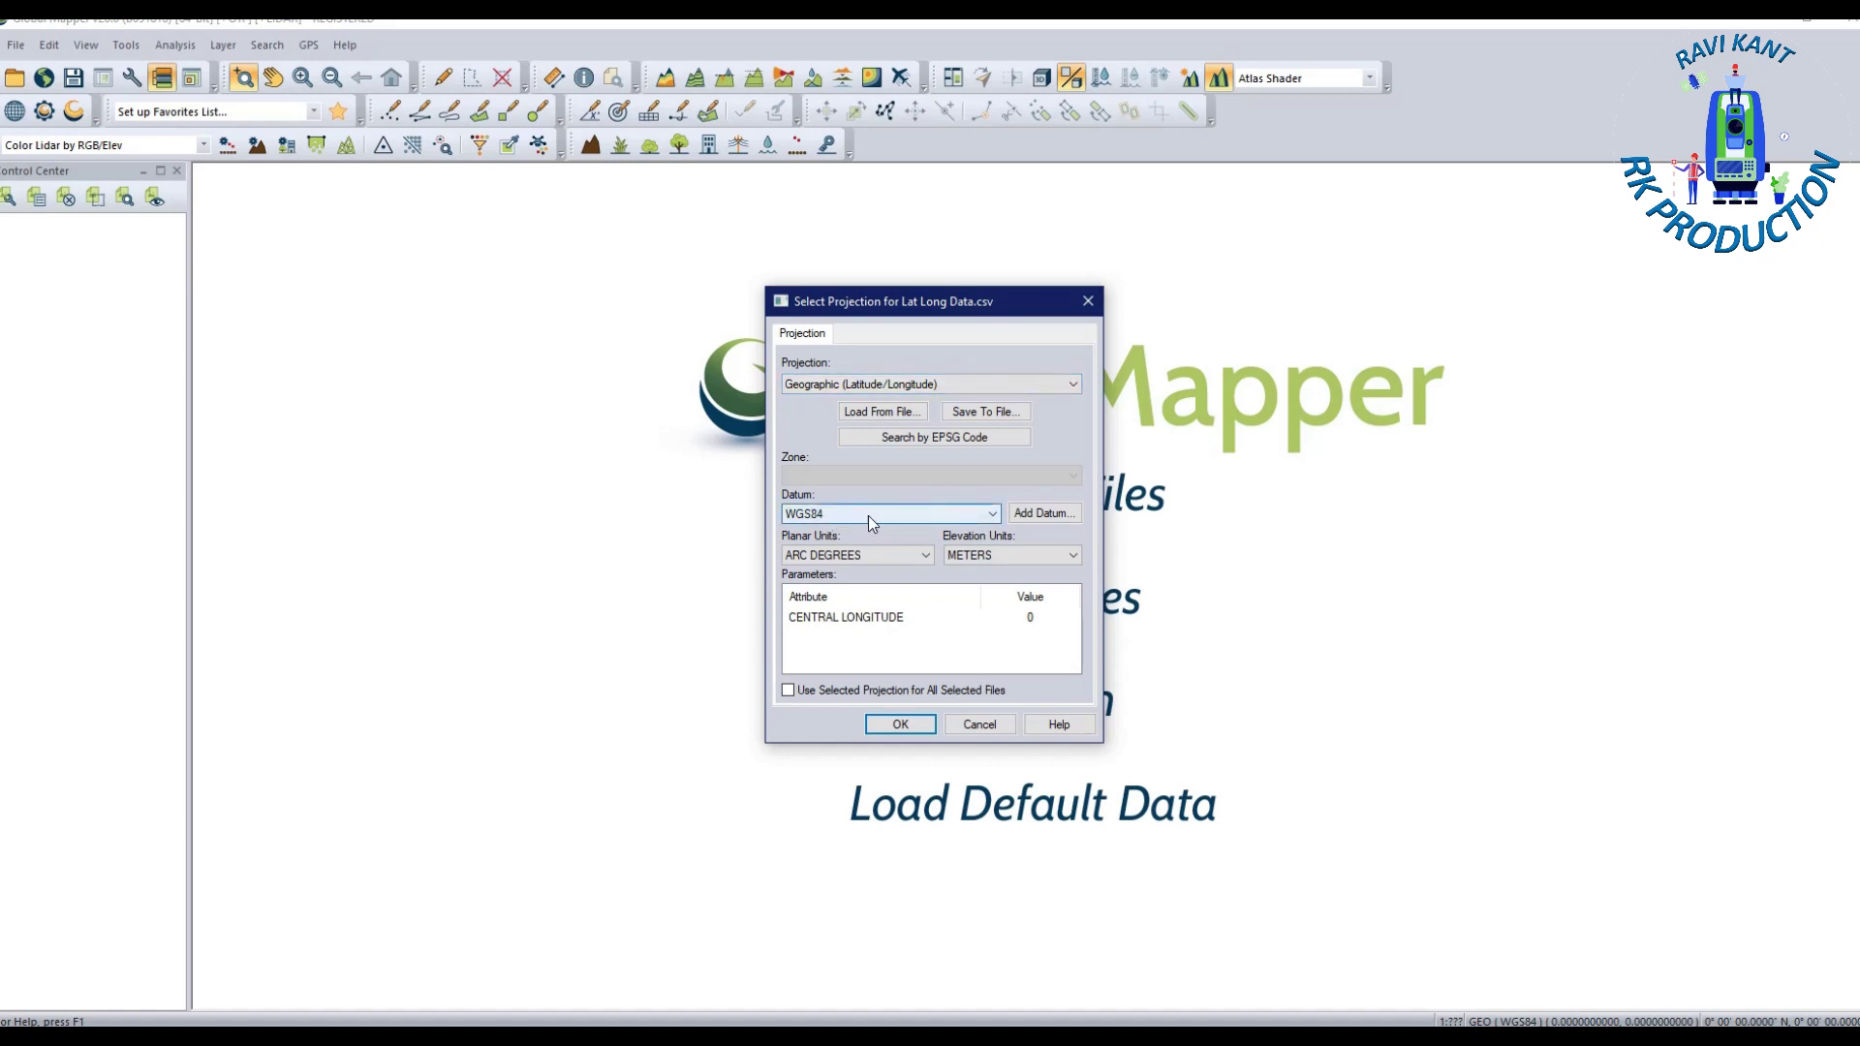
{"action": "left_click", "coordinate": [901, 724]}
{"action": "scroll", "coordinate": [707, 602], "scroll_direction": "down", "scroll_amount": 4}
{"action": "scroll", "coordinate": [706, 606], "scroll_direction": "up", "scroll_amount": 2}
{"action": "scroll", "coordinate": [511, 627], "scroll_direction": "up", "scroll_amount": 1}
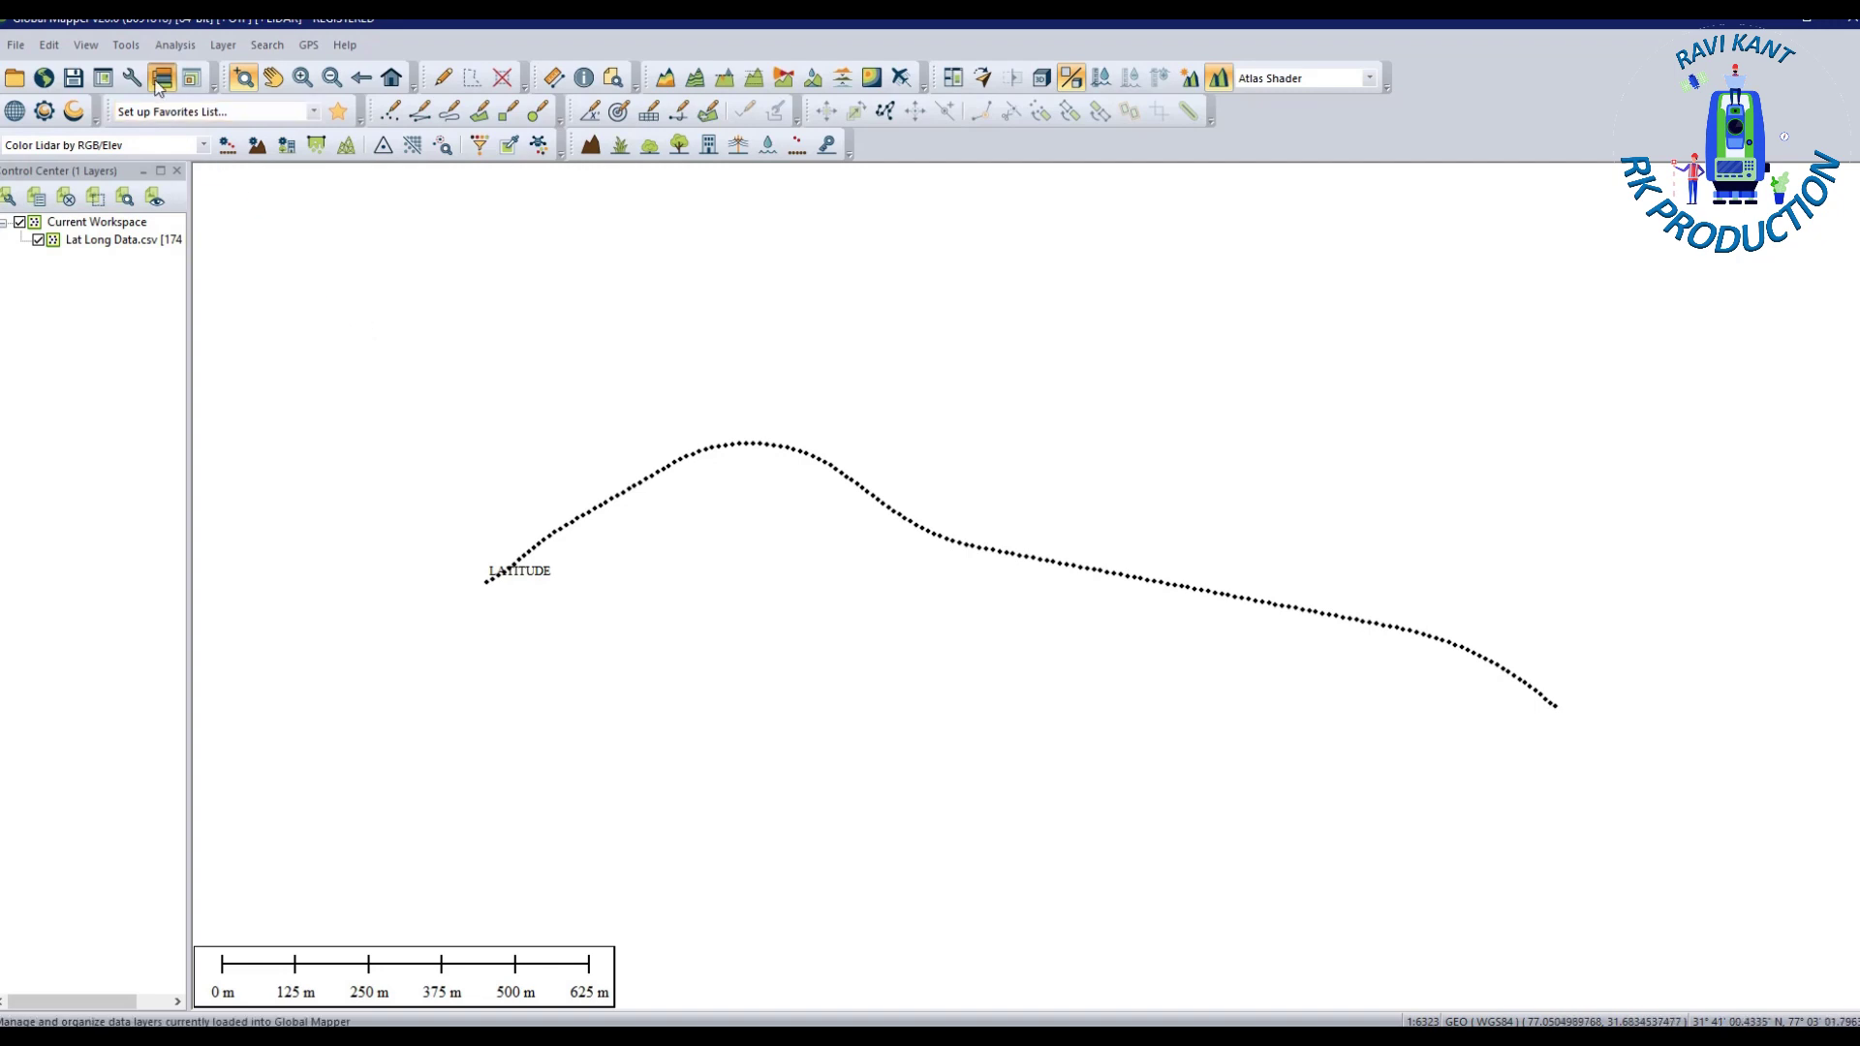
Change the projection to UTM zone 43 Northern Hemisphere, WGS84, meters, and apply it
{"action": "left_click", "coordinate": [126, 45]}
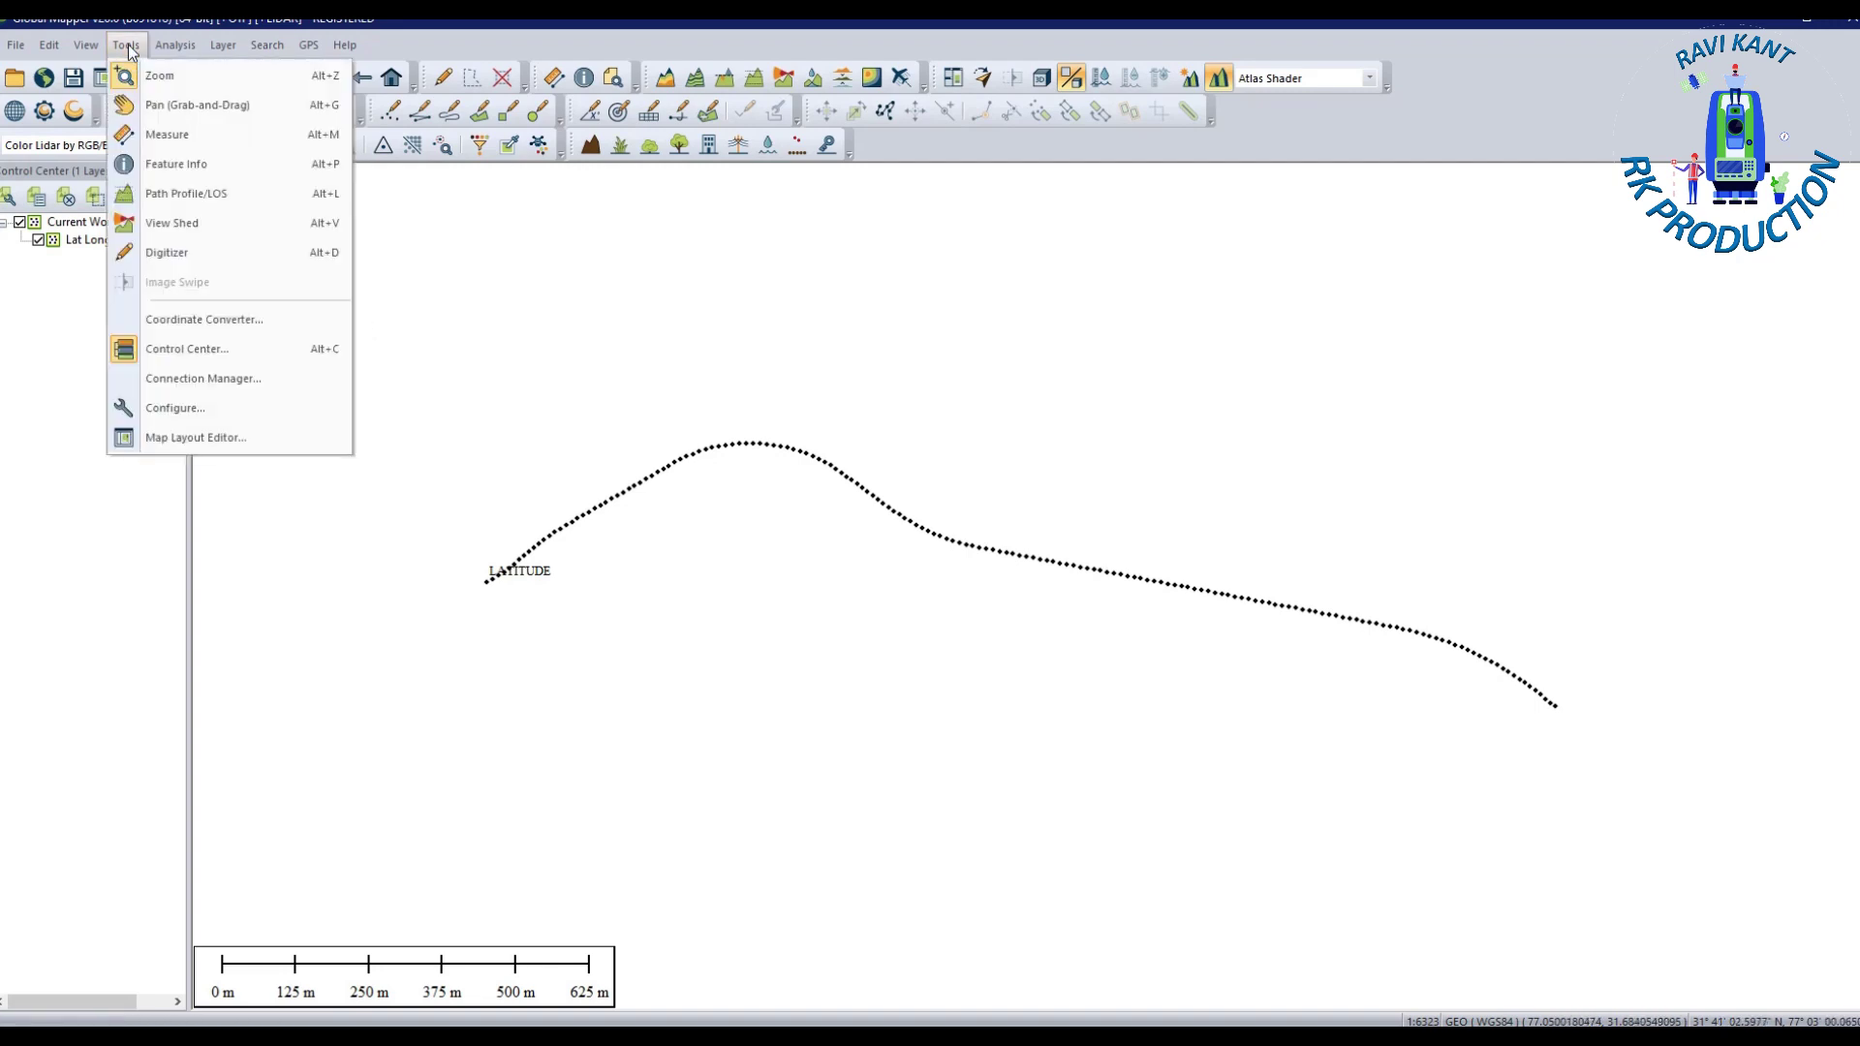
{"action": "left_click", "coordinate": [172, 409]}
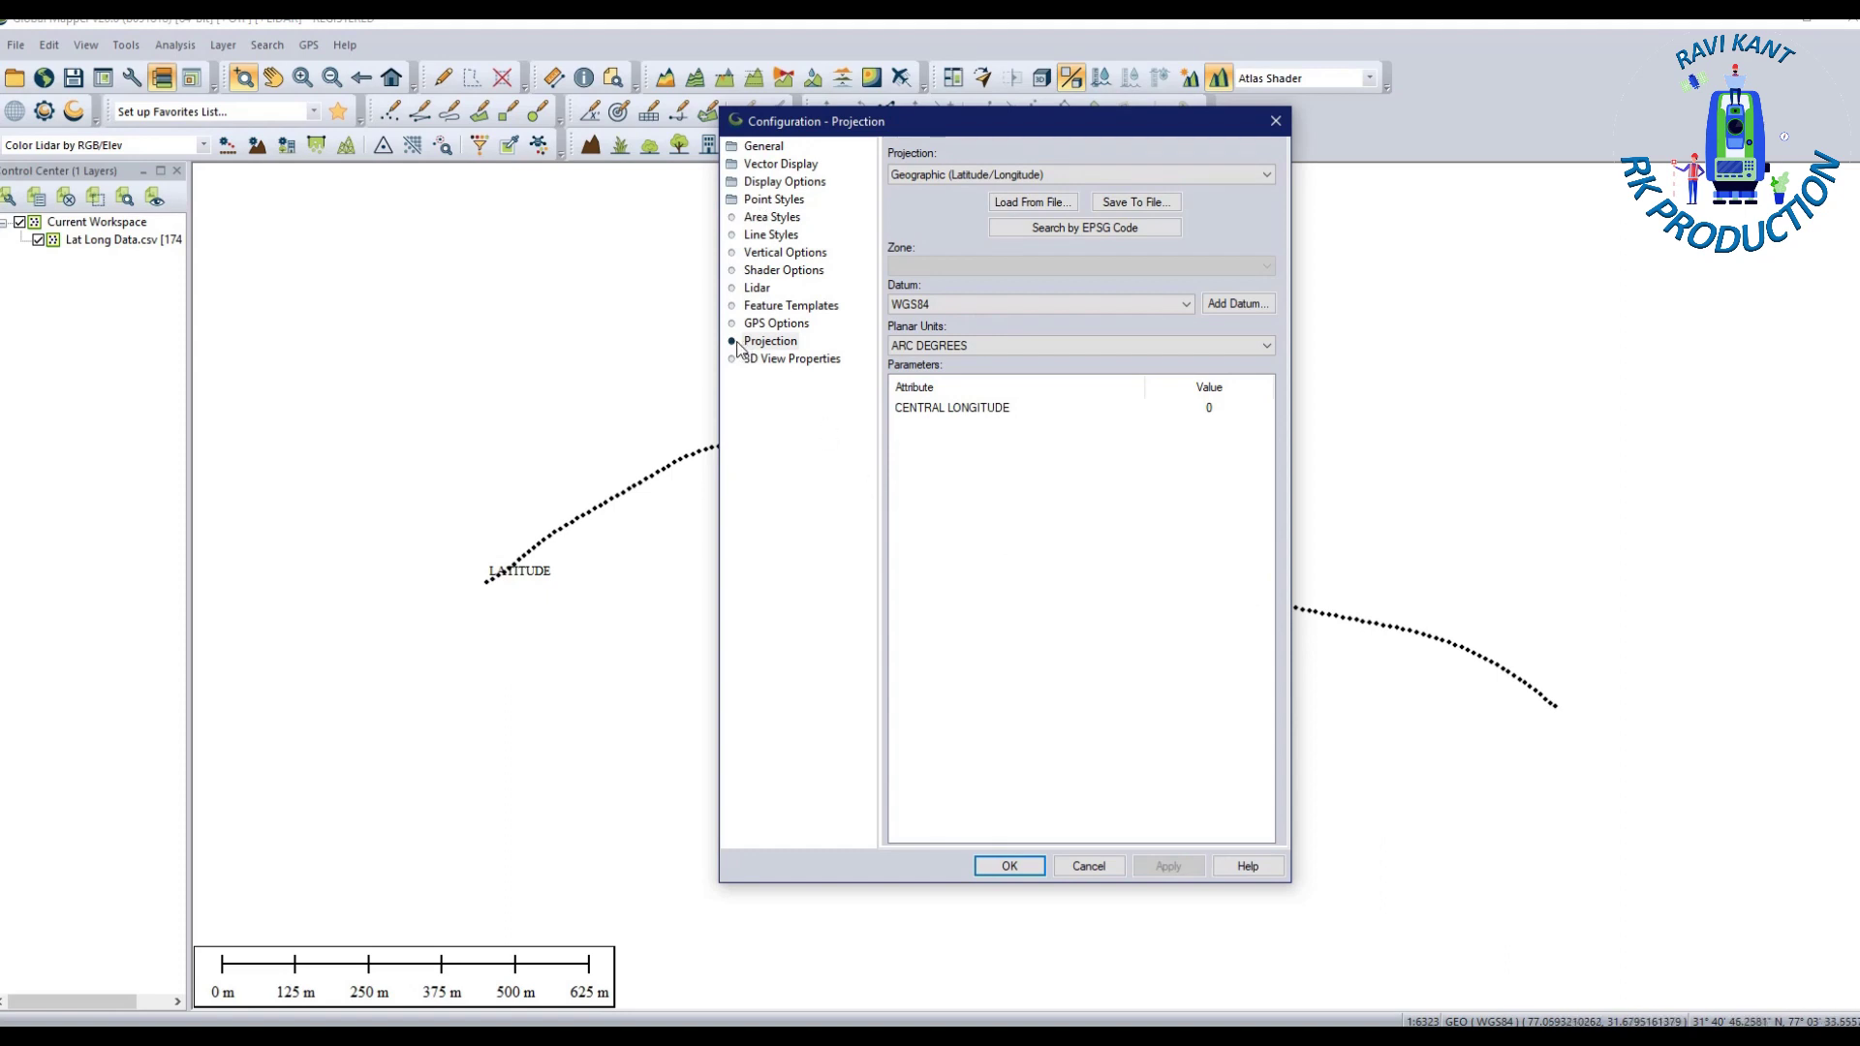
{"action": "left_click", "coordinate": [1130, 176]}
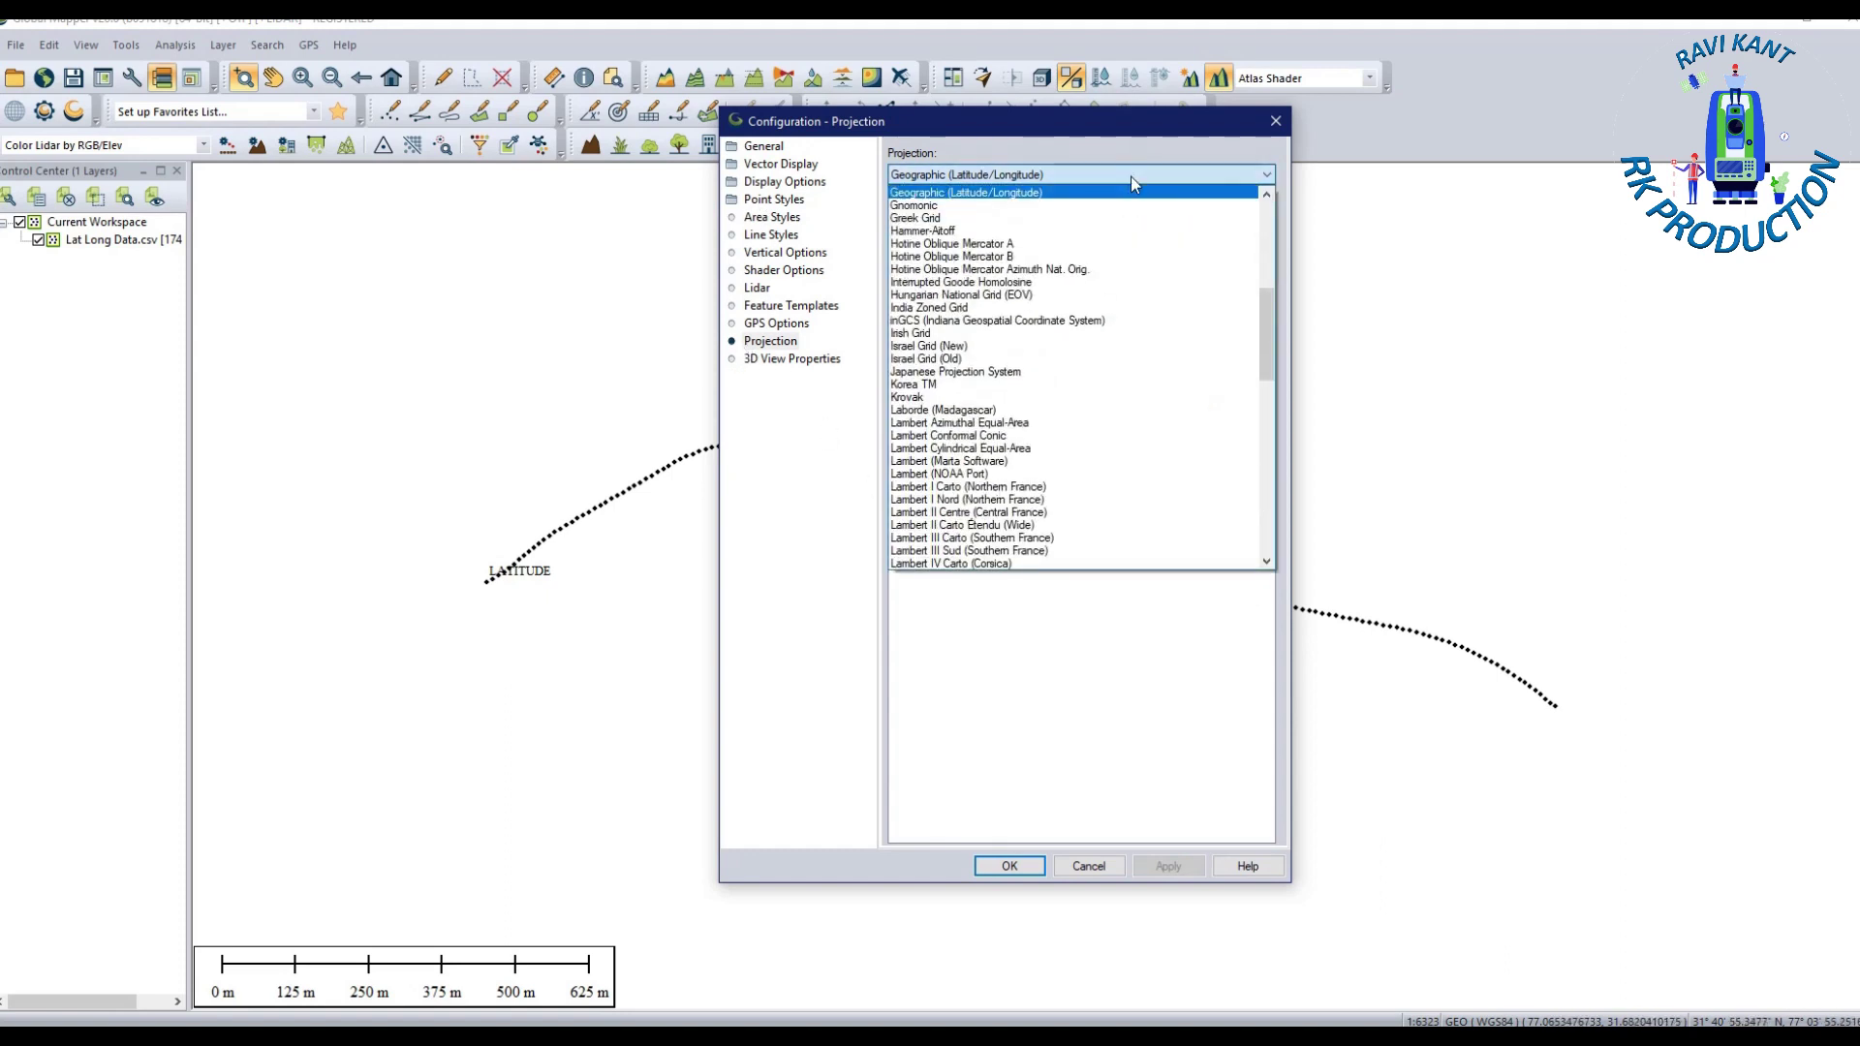
{"action": "scroll", "coordinate": [1017, 416], "scroll_direction": "down", "scroll_amount": 5}
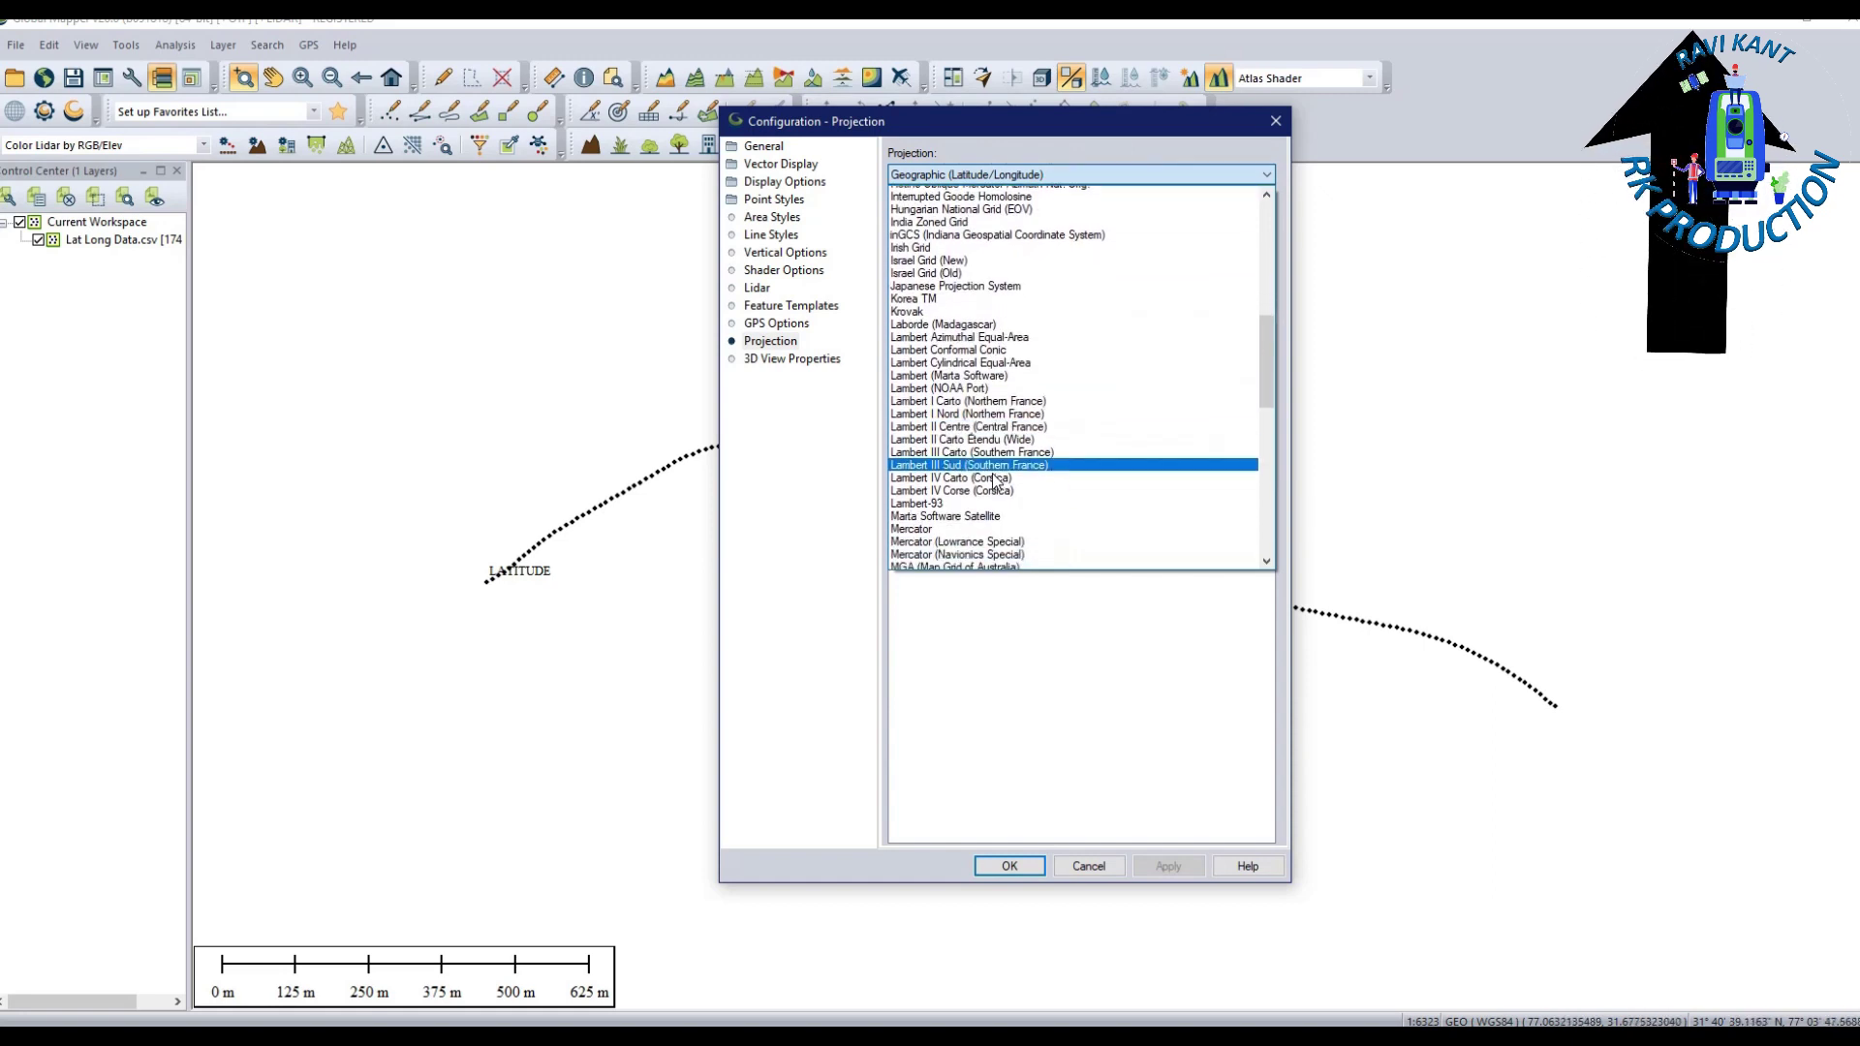
{"action": "scroll", "coordinate": [993, 480], "scroll_direction": "down", "scroll_amount": 17}
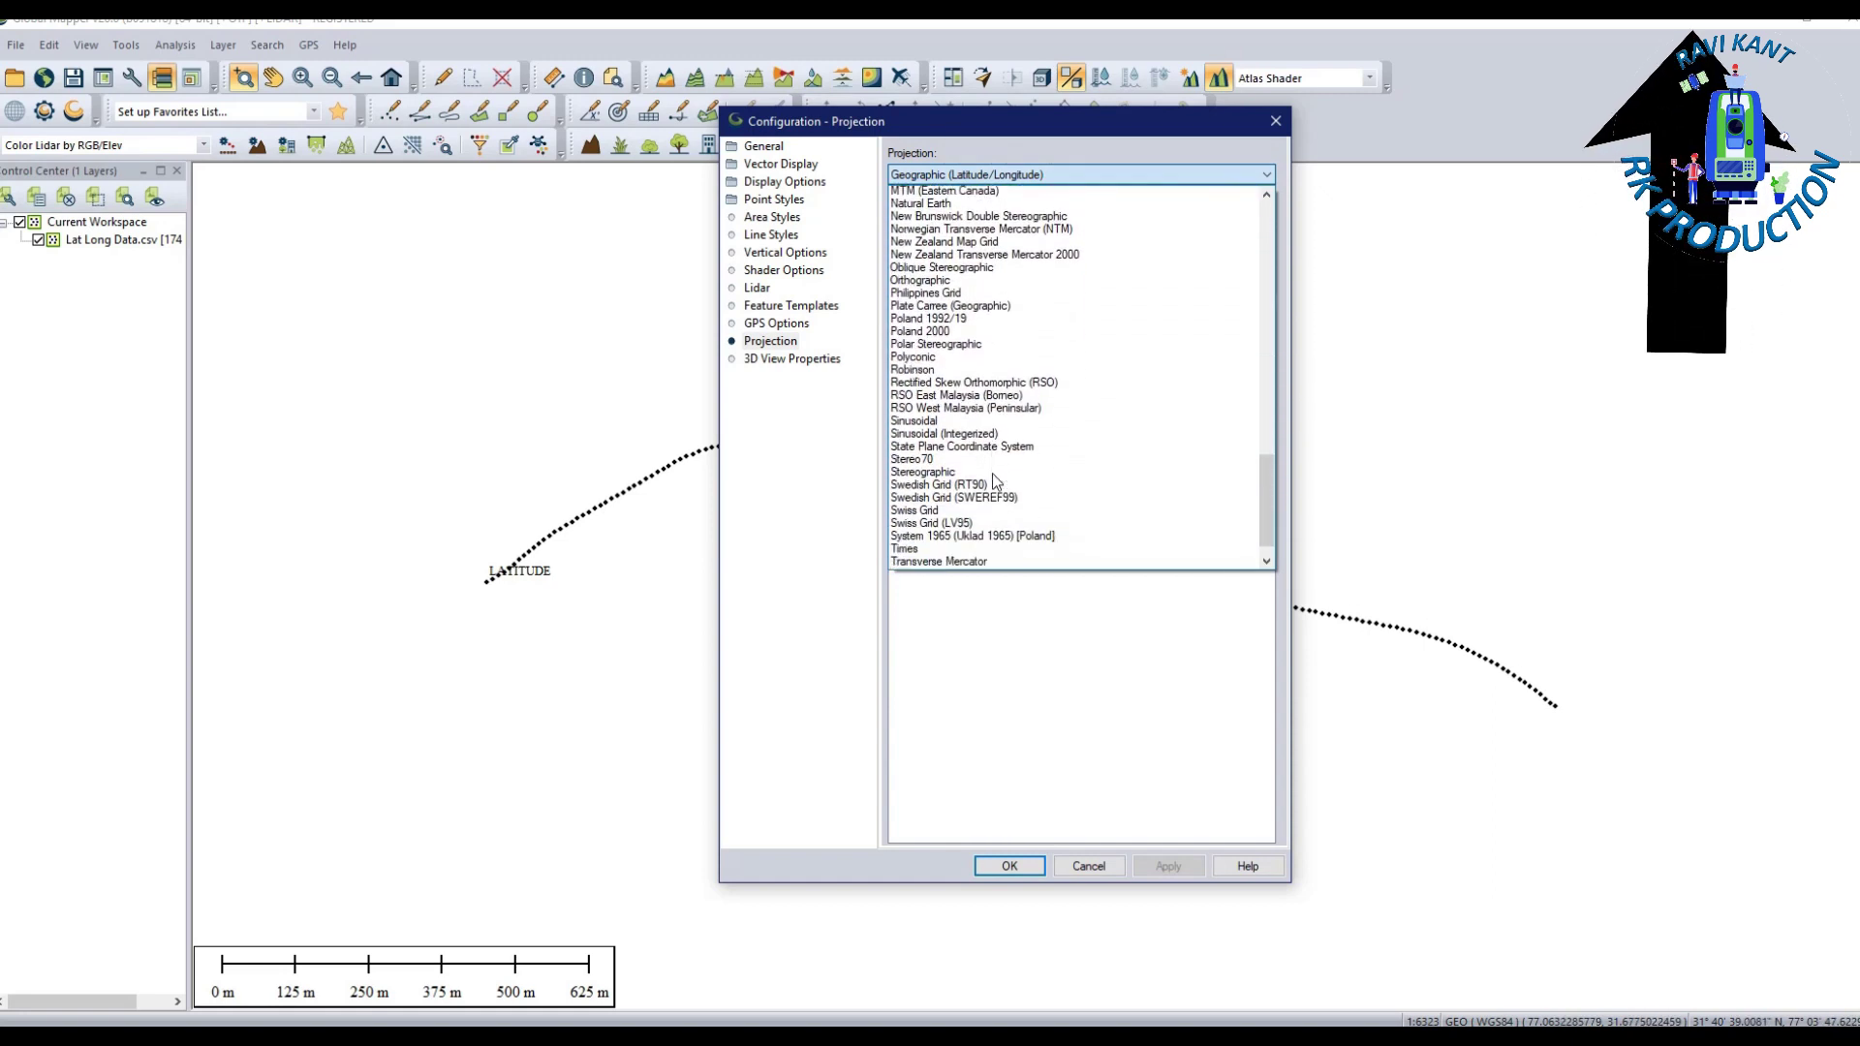
{"action": "left_click", "coordinate": [926, 498]}
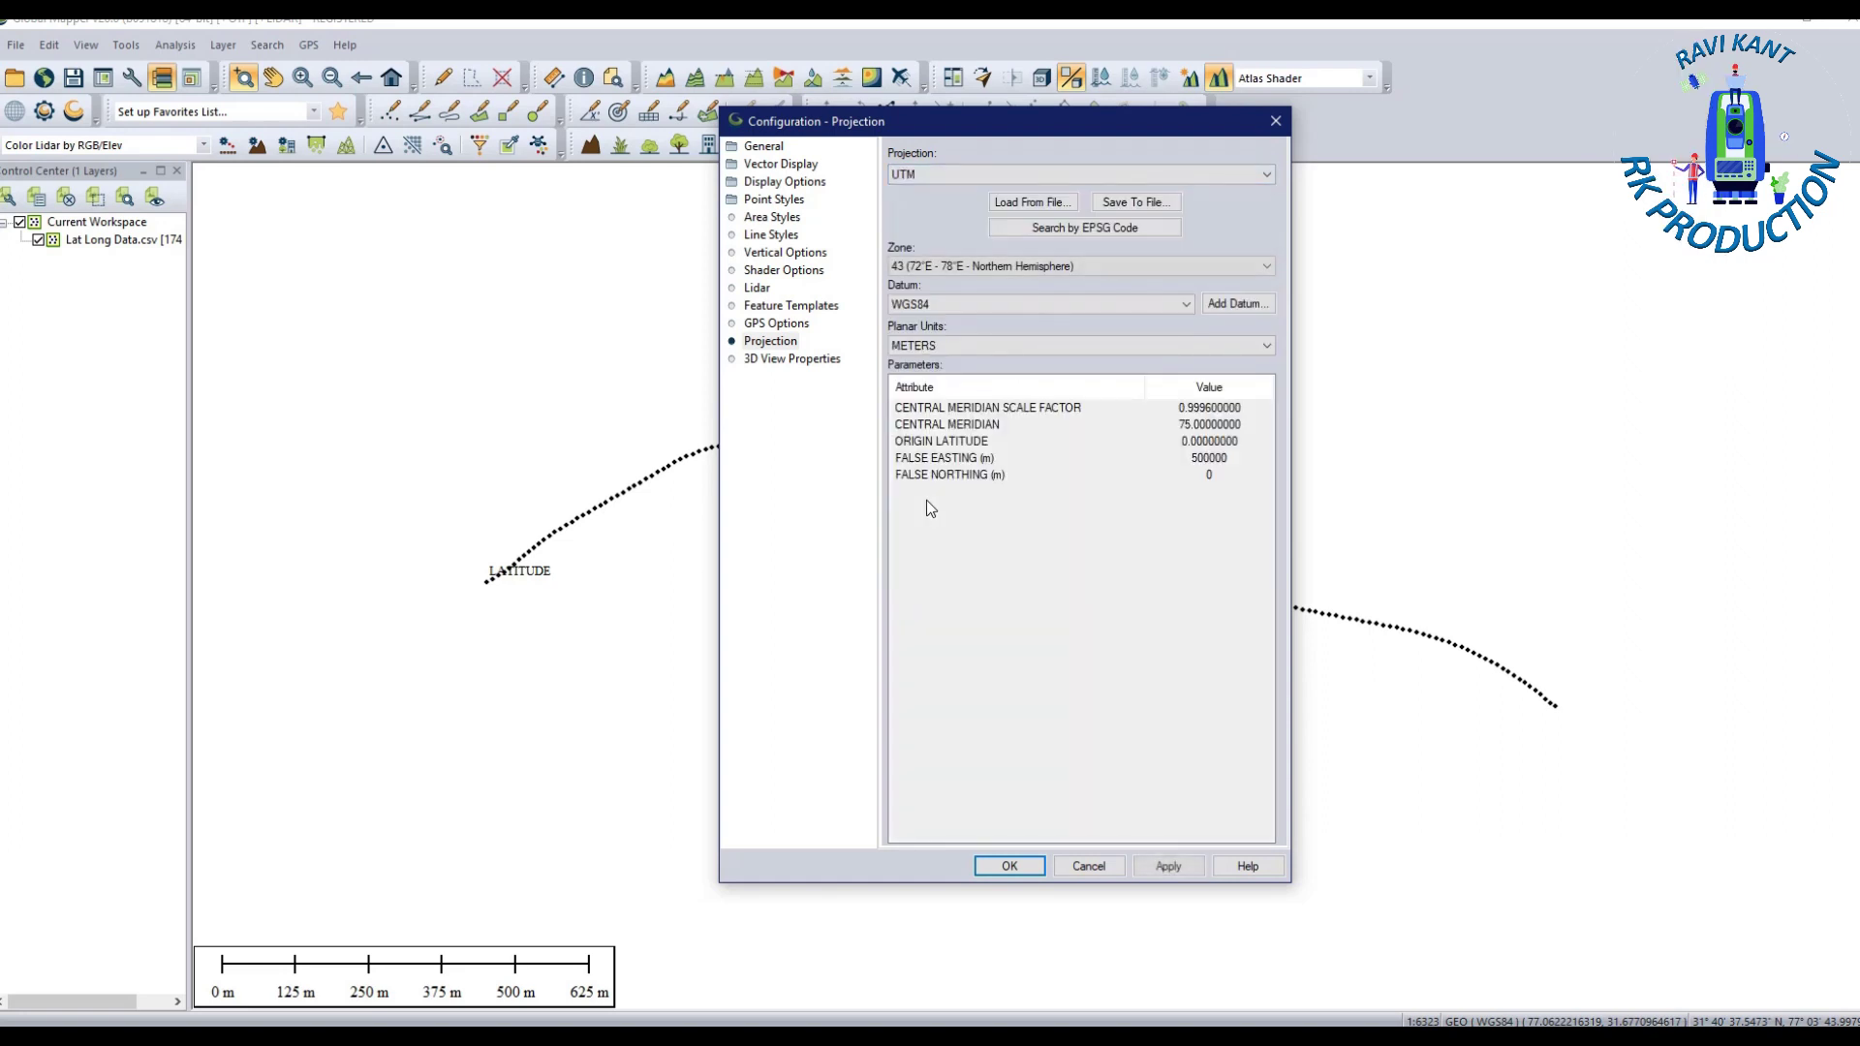
{"action": "left_click", "coordinate": [1088, 268]}
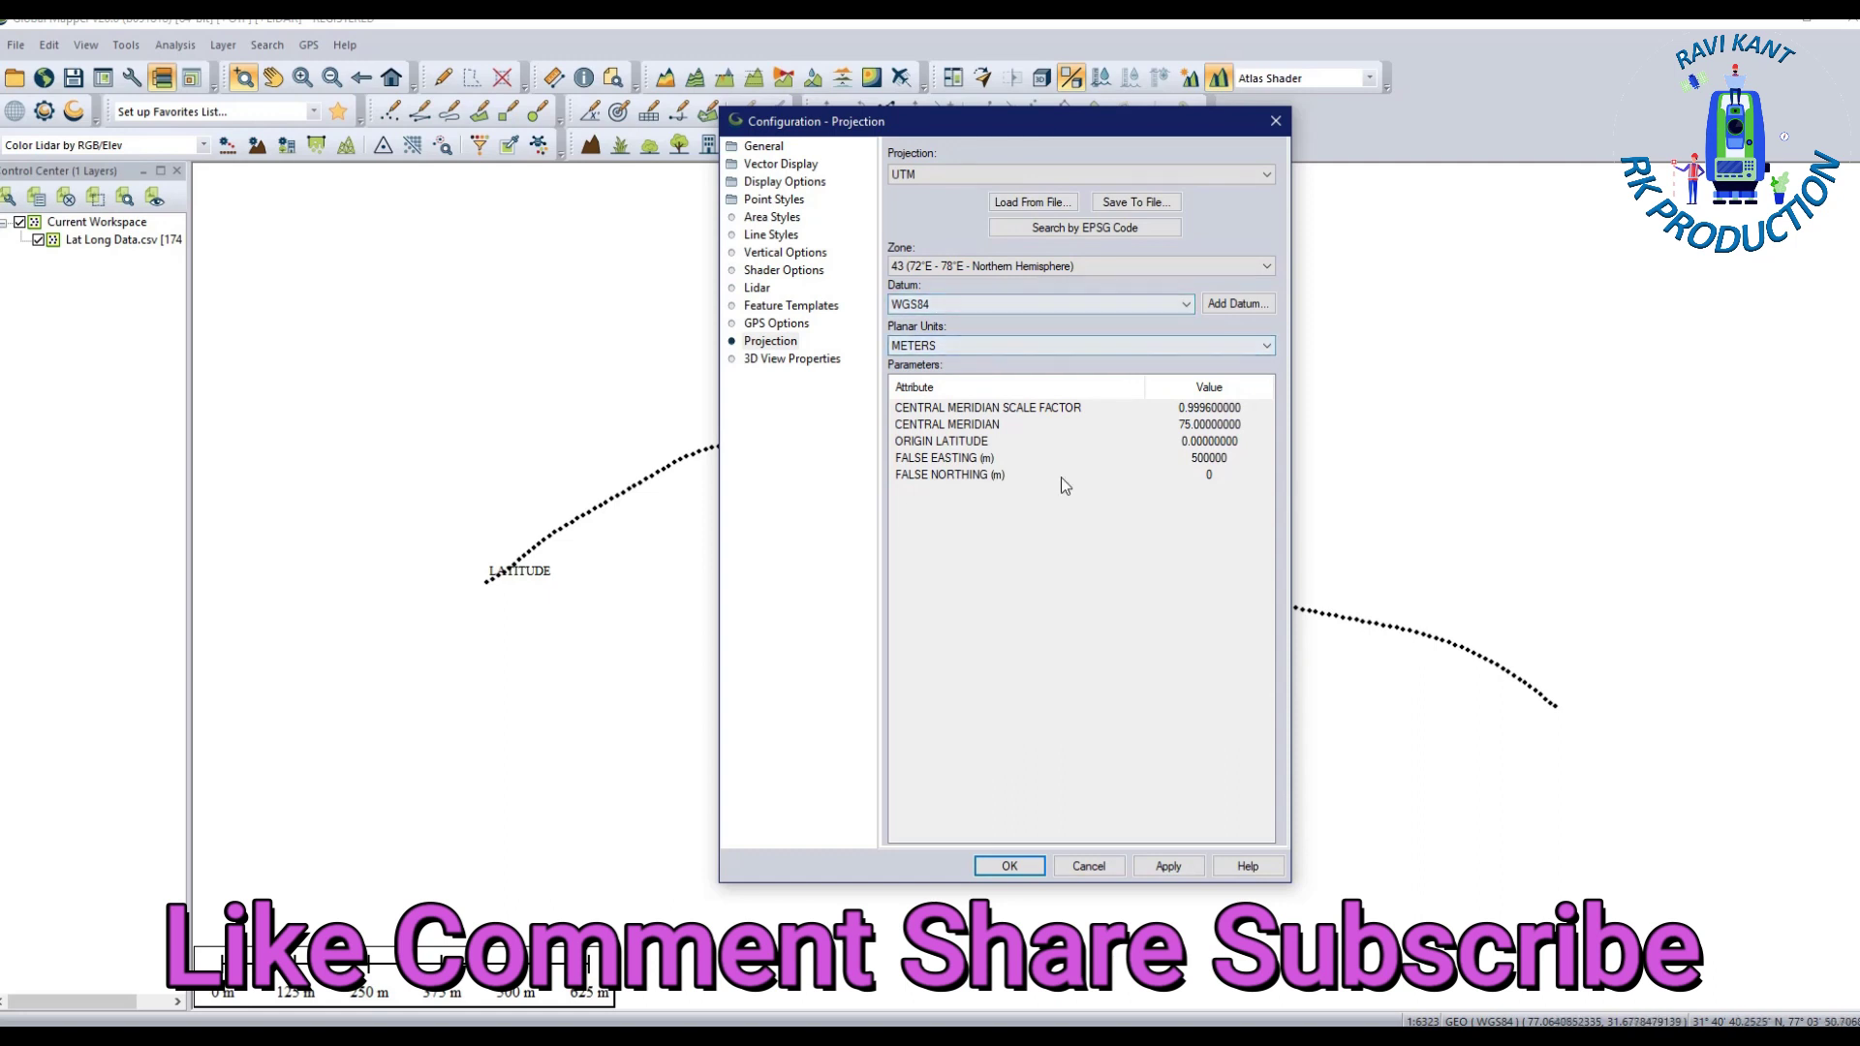
{"action": "left_click", "coordinate": [1170, 866]}
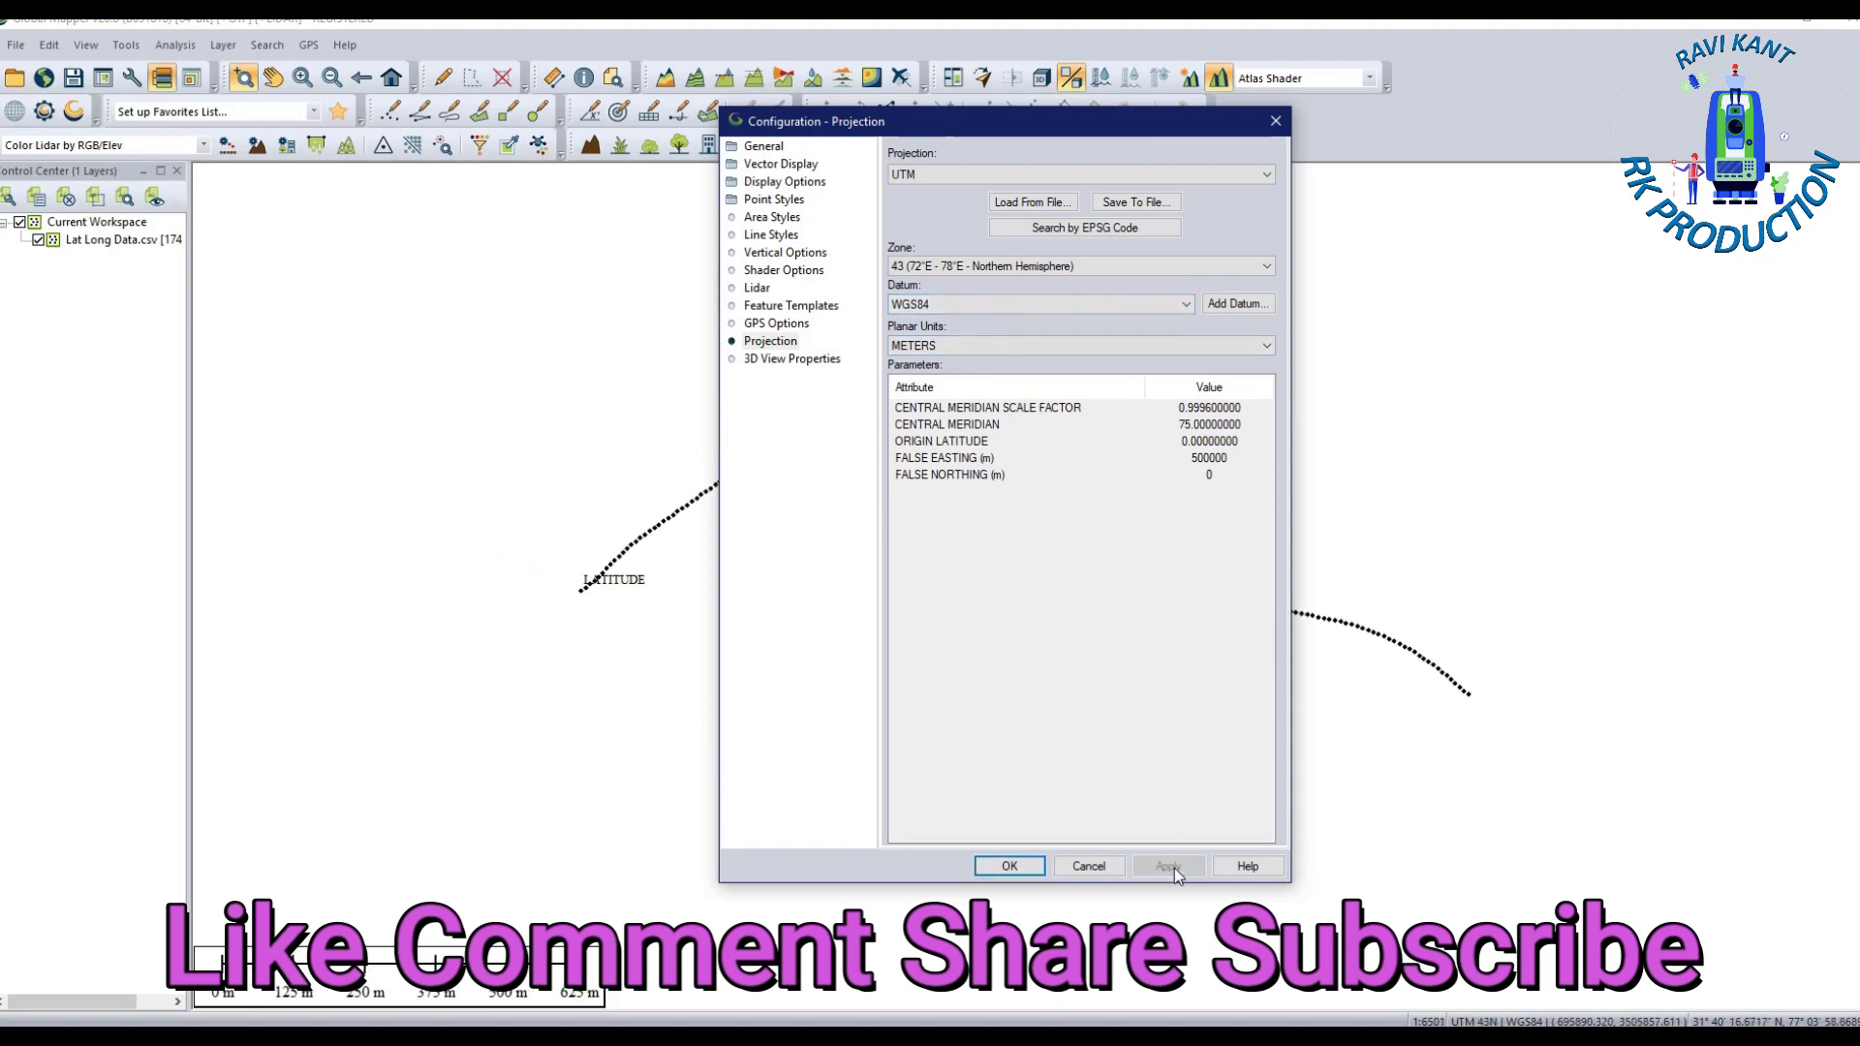
{"action": "left_click", "coordinate": [1009, 867]}
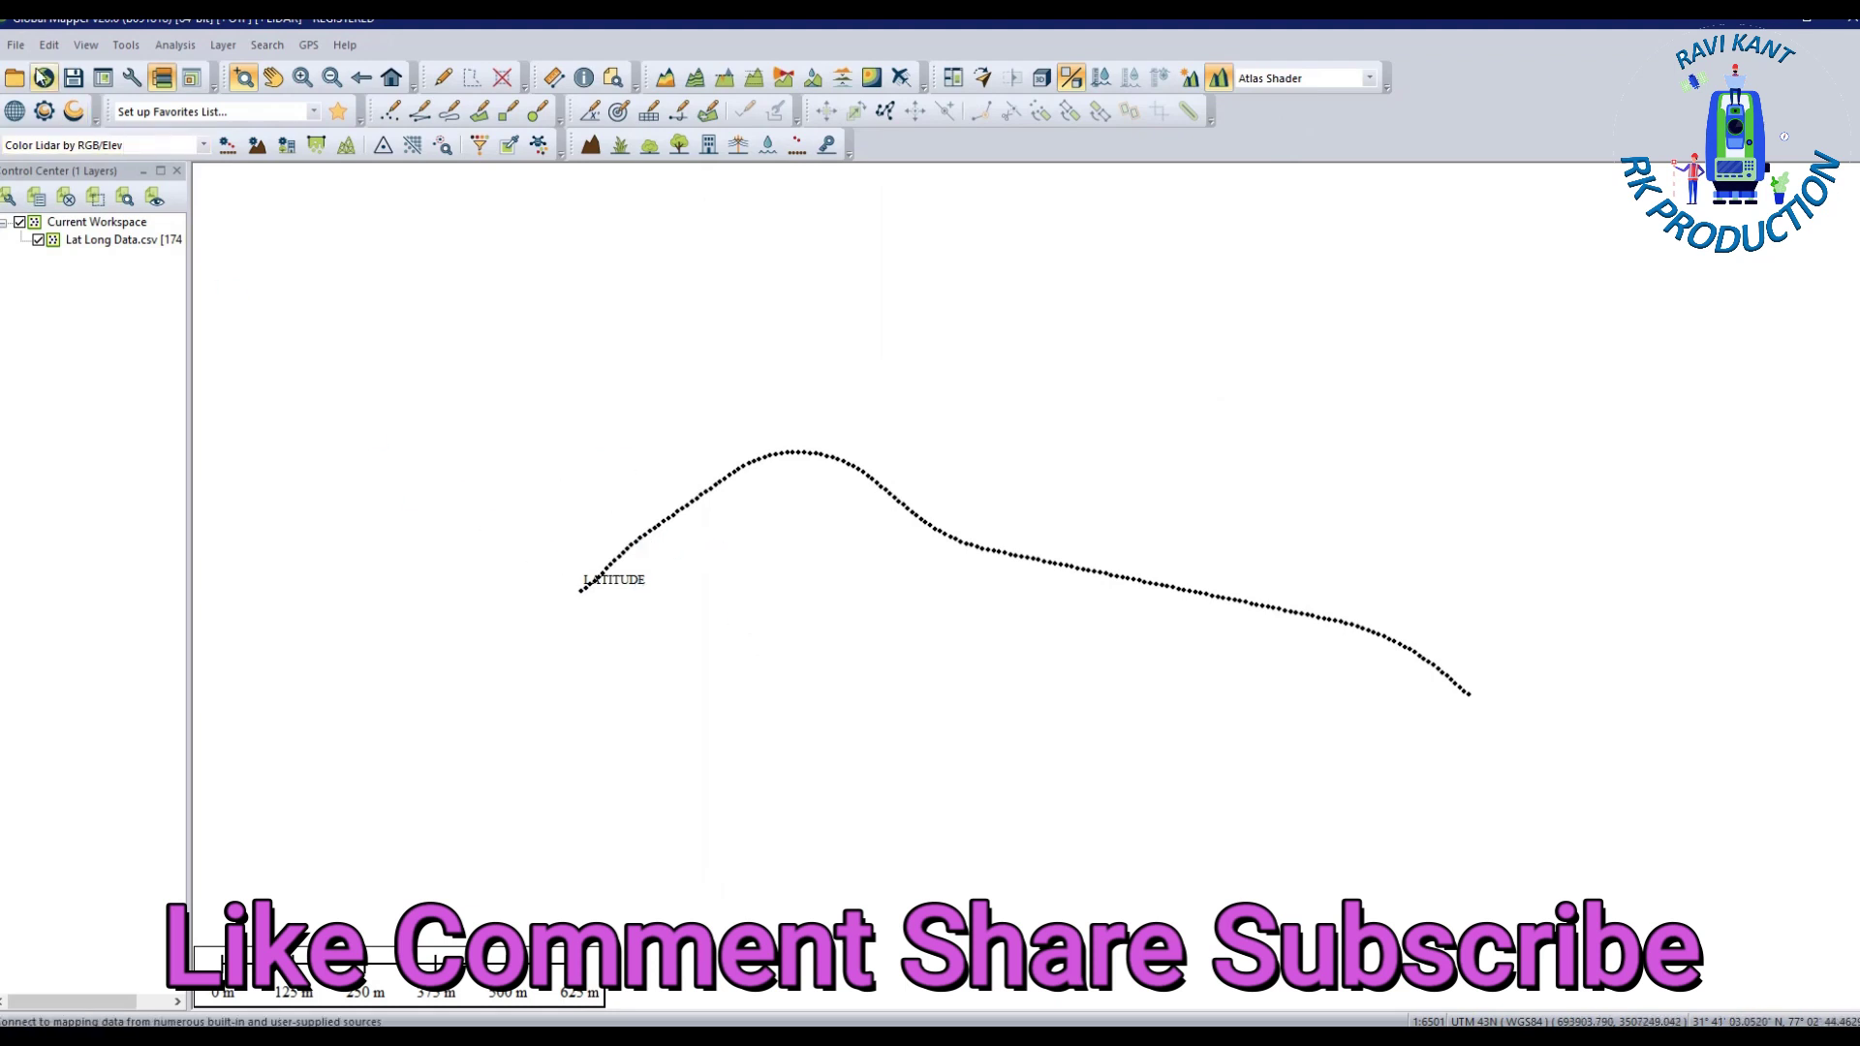
Export the points in CSV vector format as 'UTM export' on the Desktop
{"action": "left_click", "coordinate": [16, 44]}
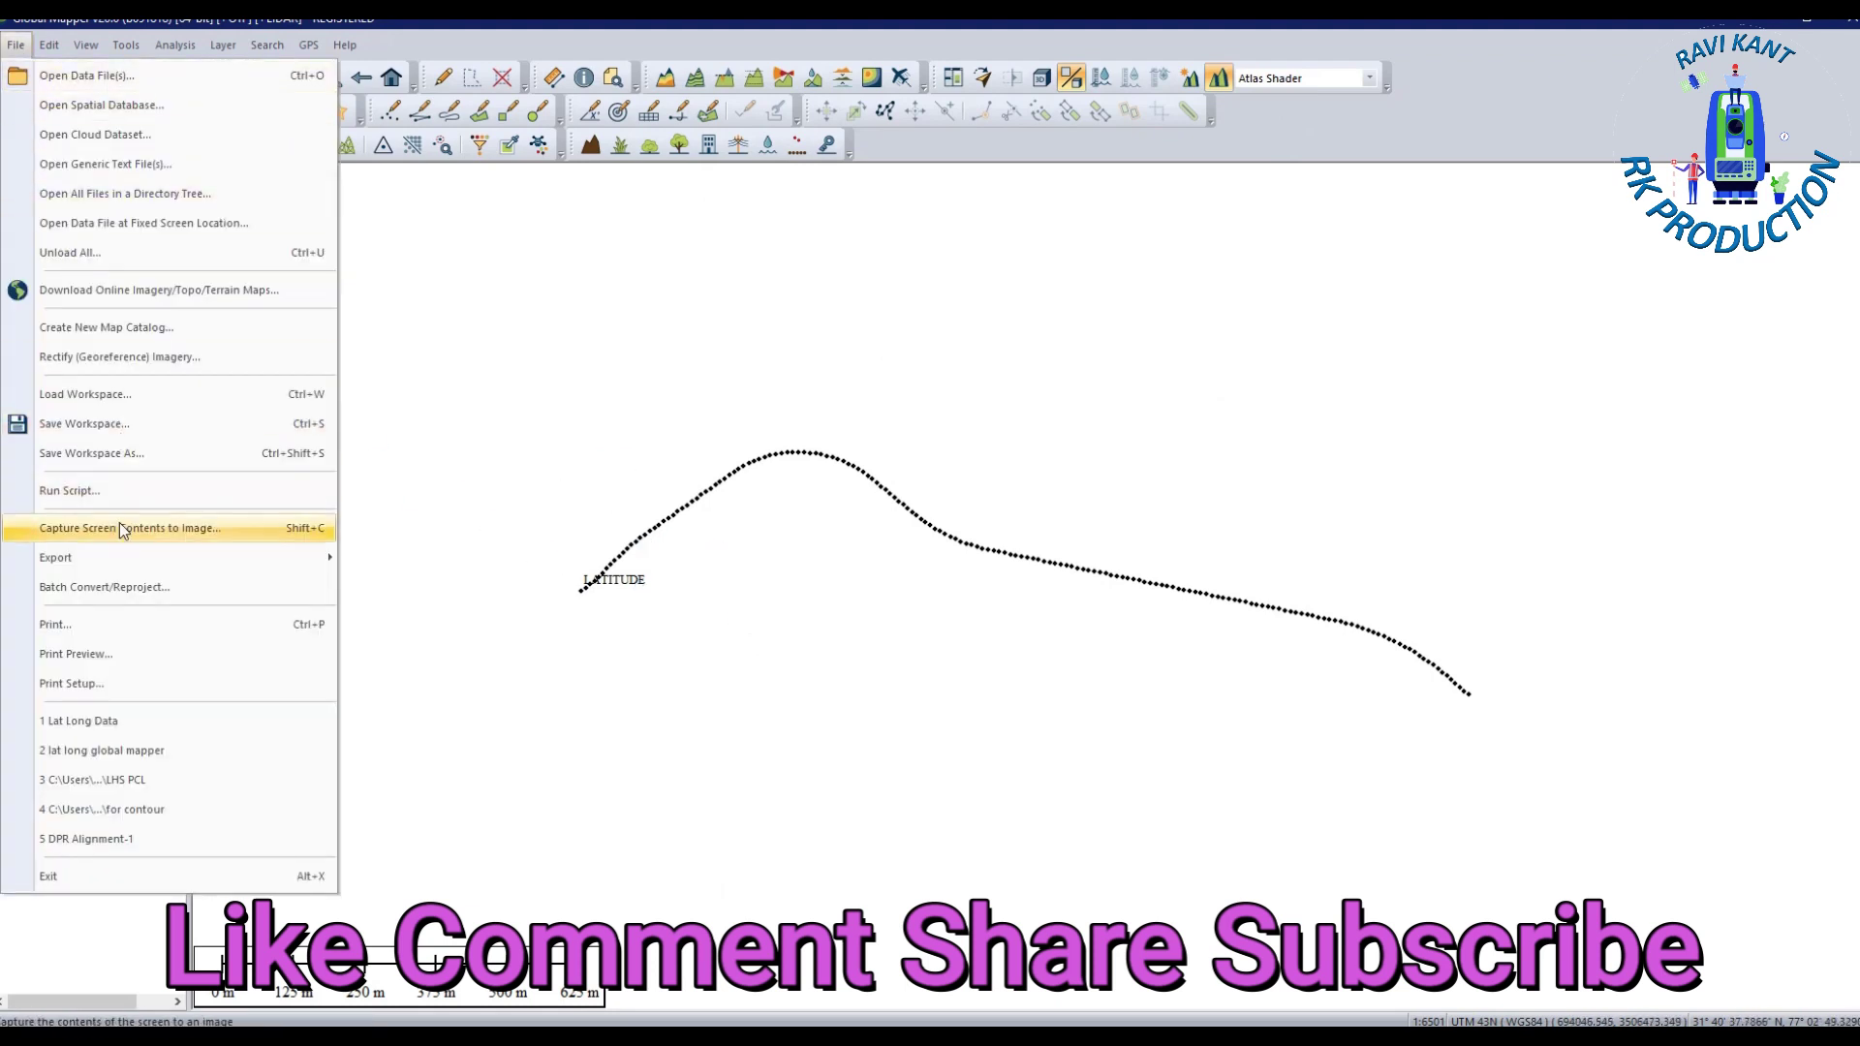
{"action": "mouse_move", "coordinate": [100, 563]}
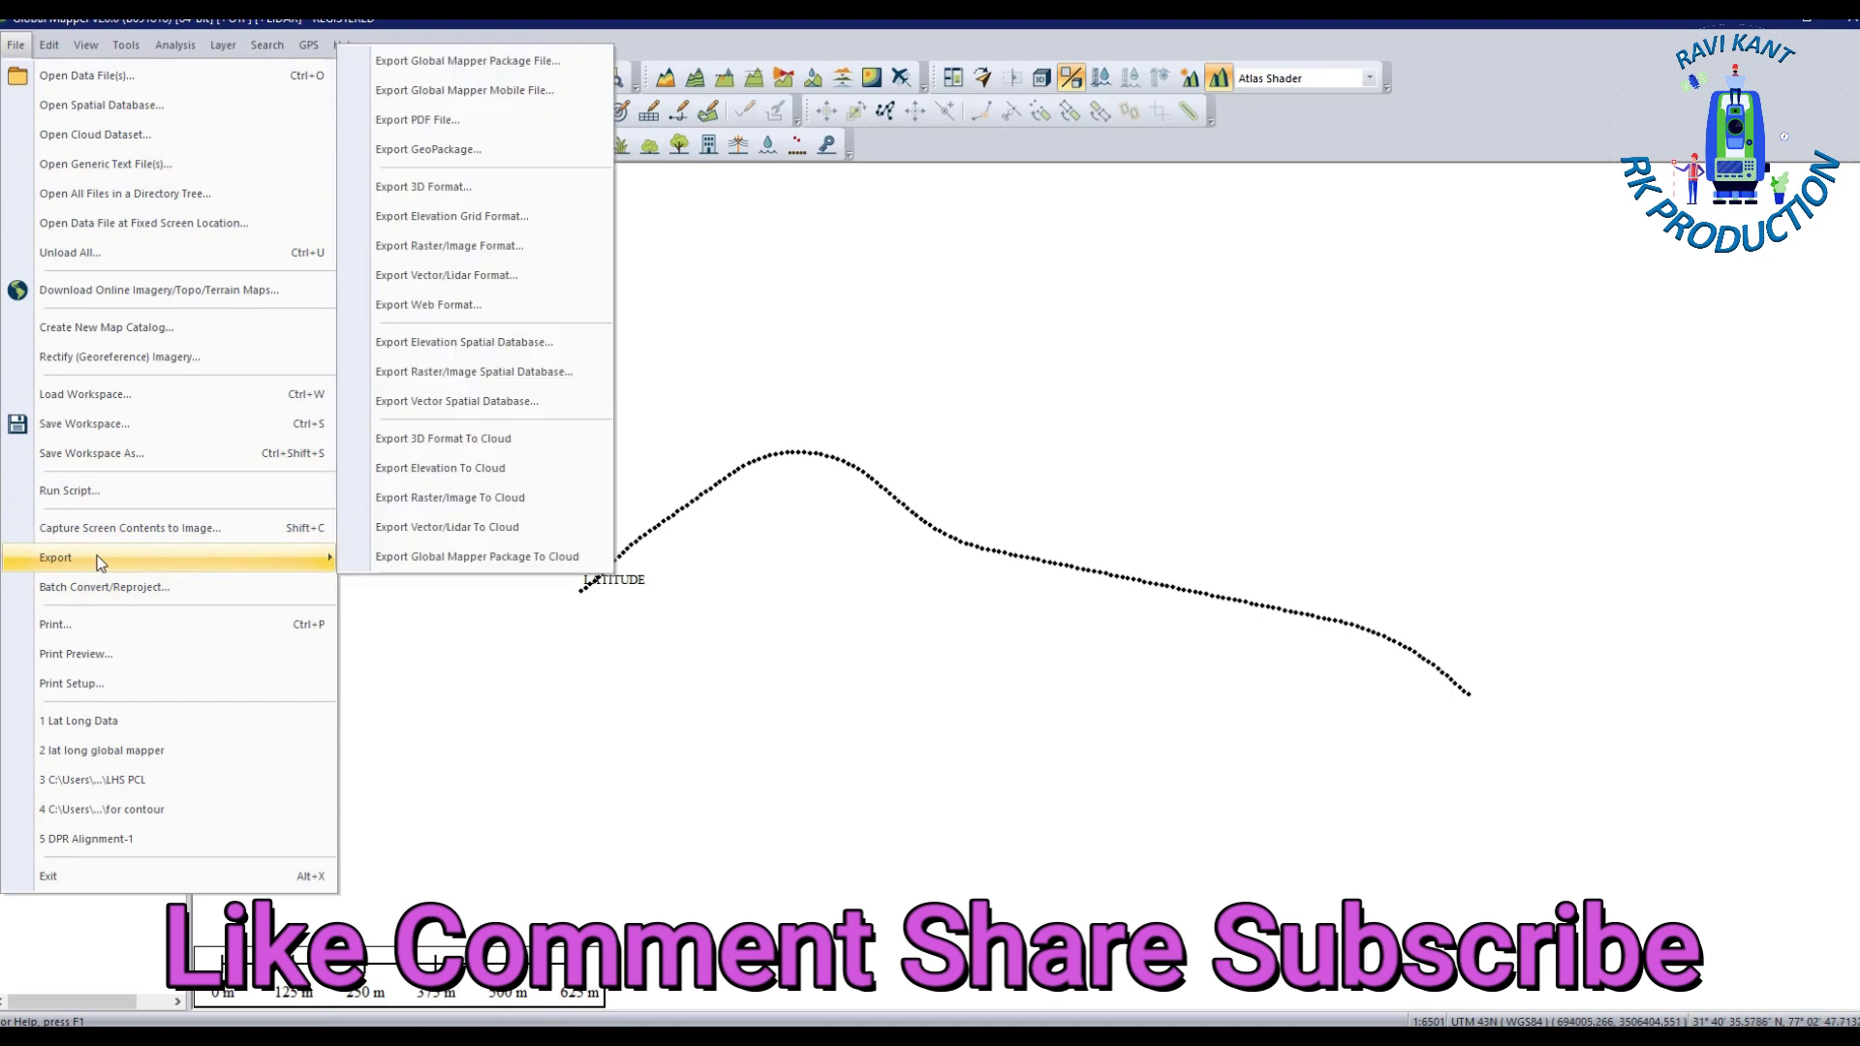
{"action": "left_click", "coordinate": [531, 276]}
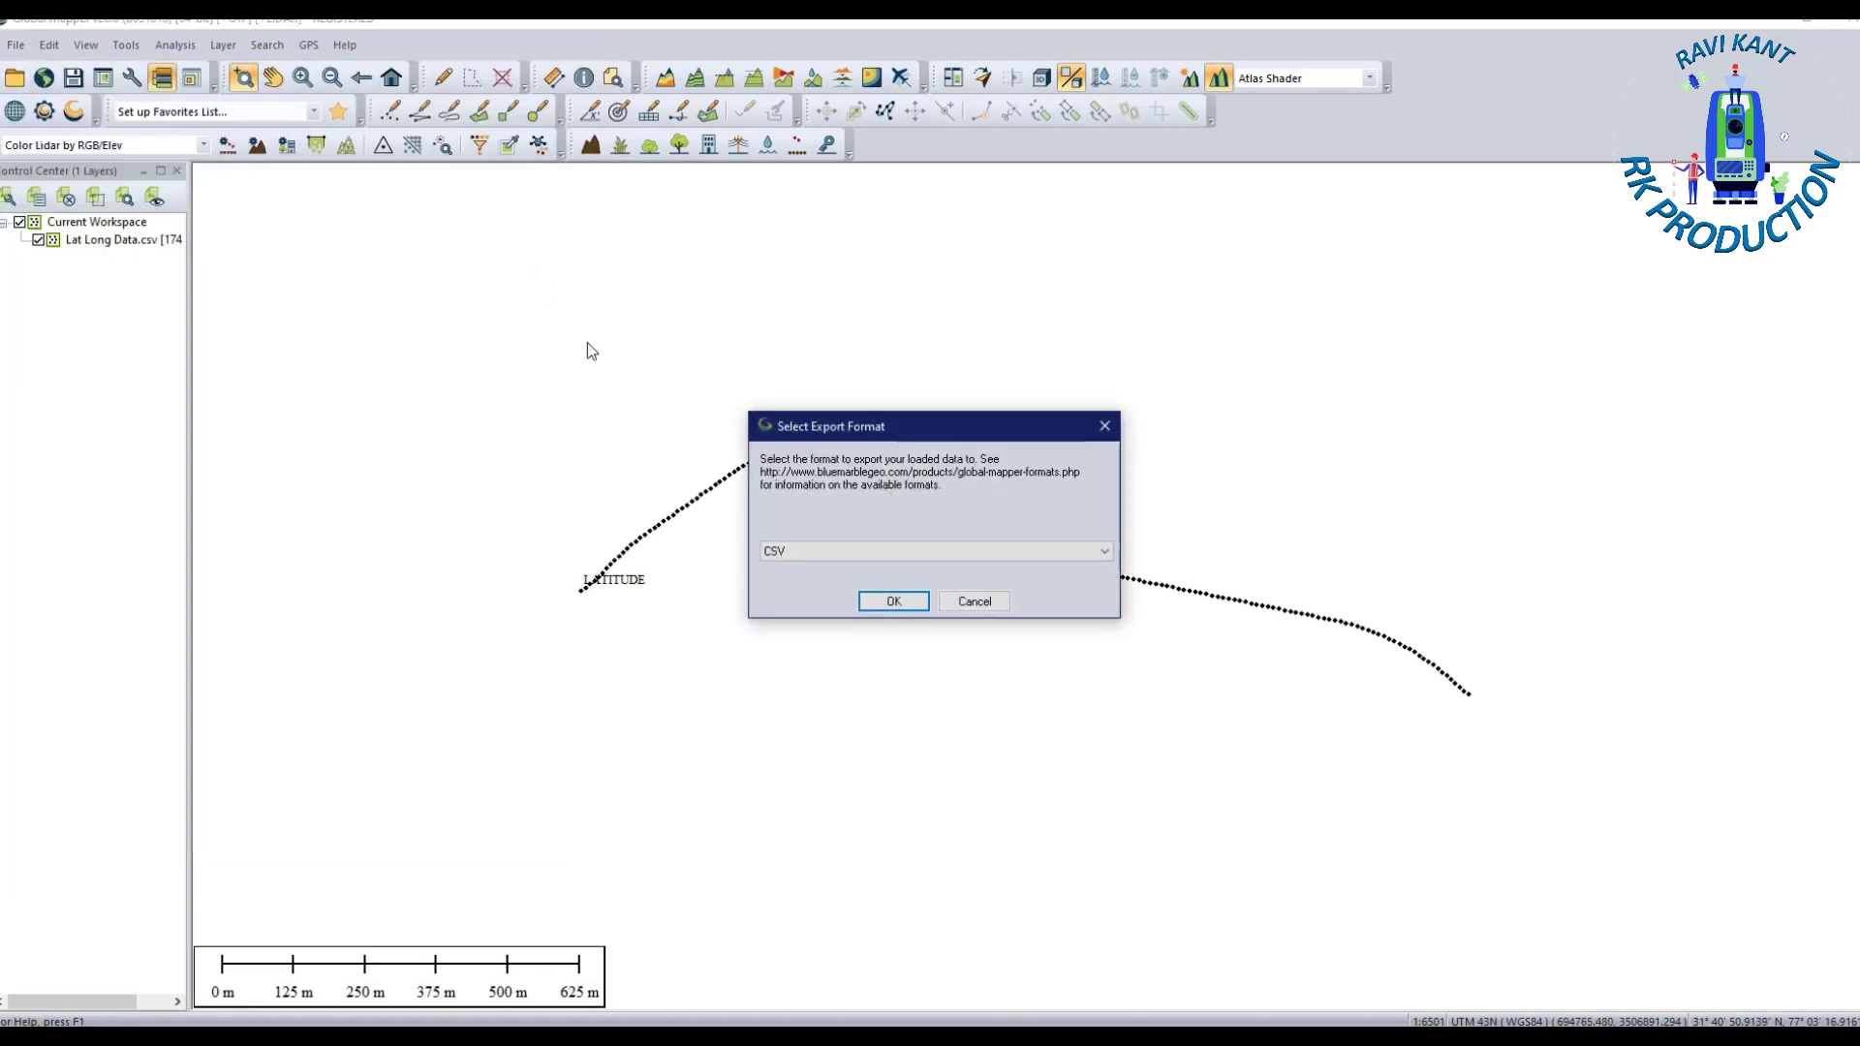
{"action": "left_click", "coordinate": [839, 550]}
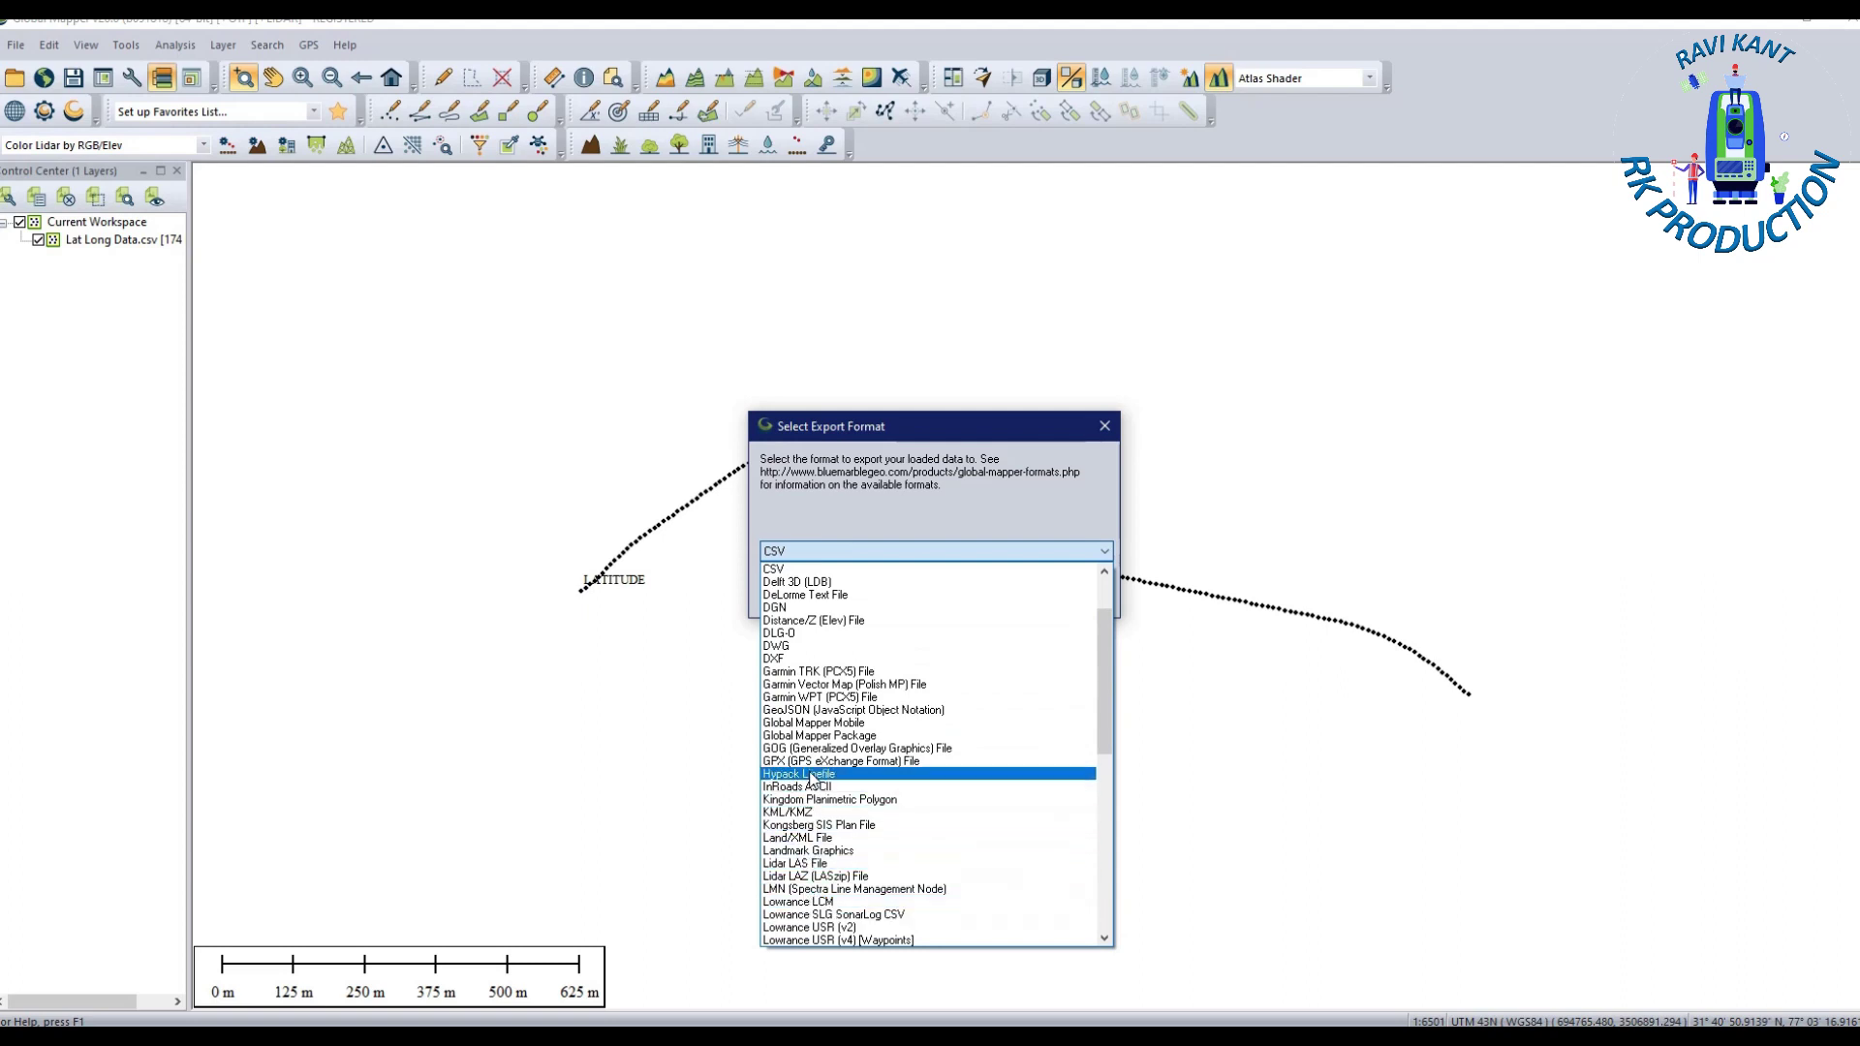
{"action": "left_click", "coordinate": [791, 565]}
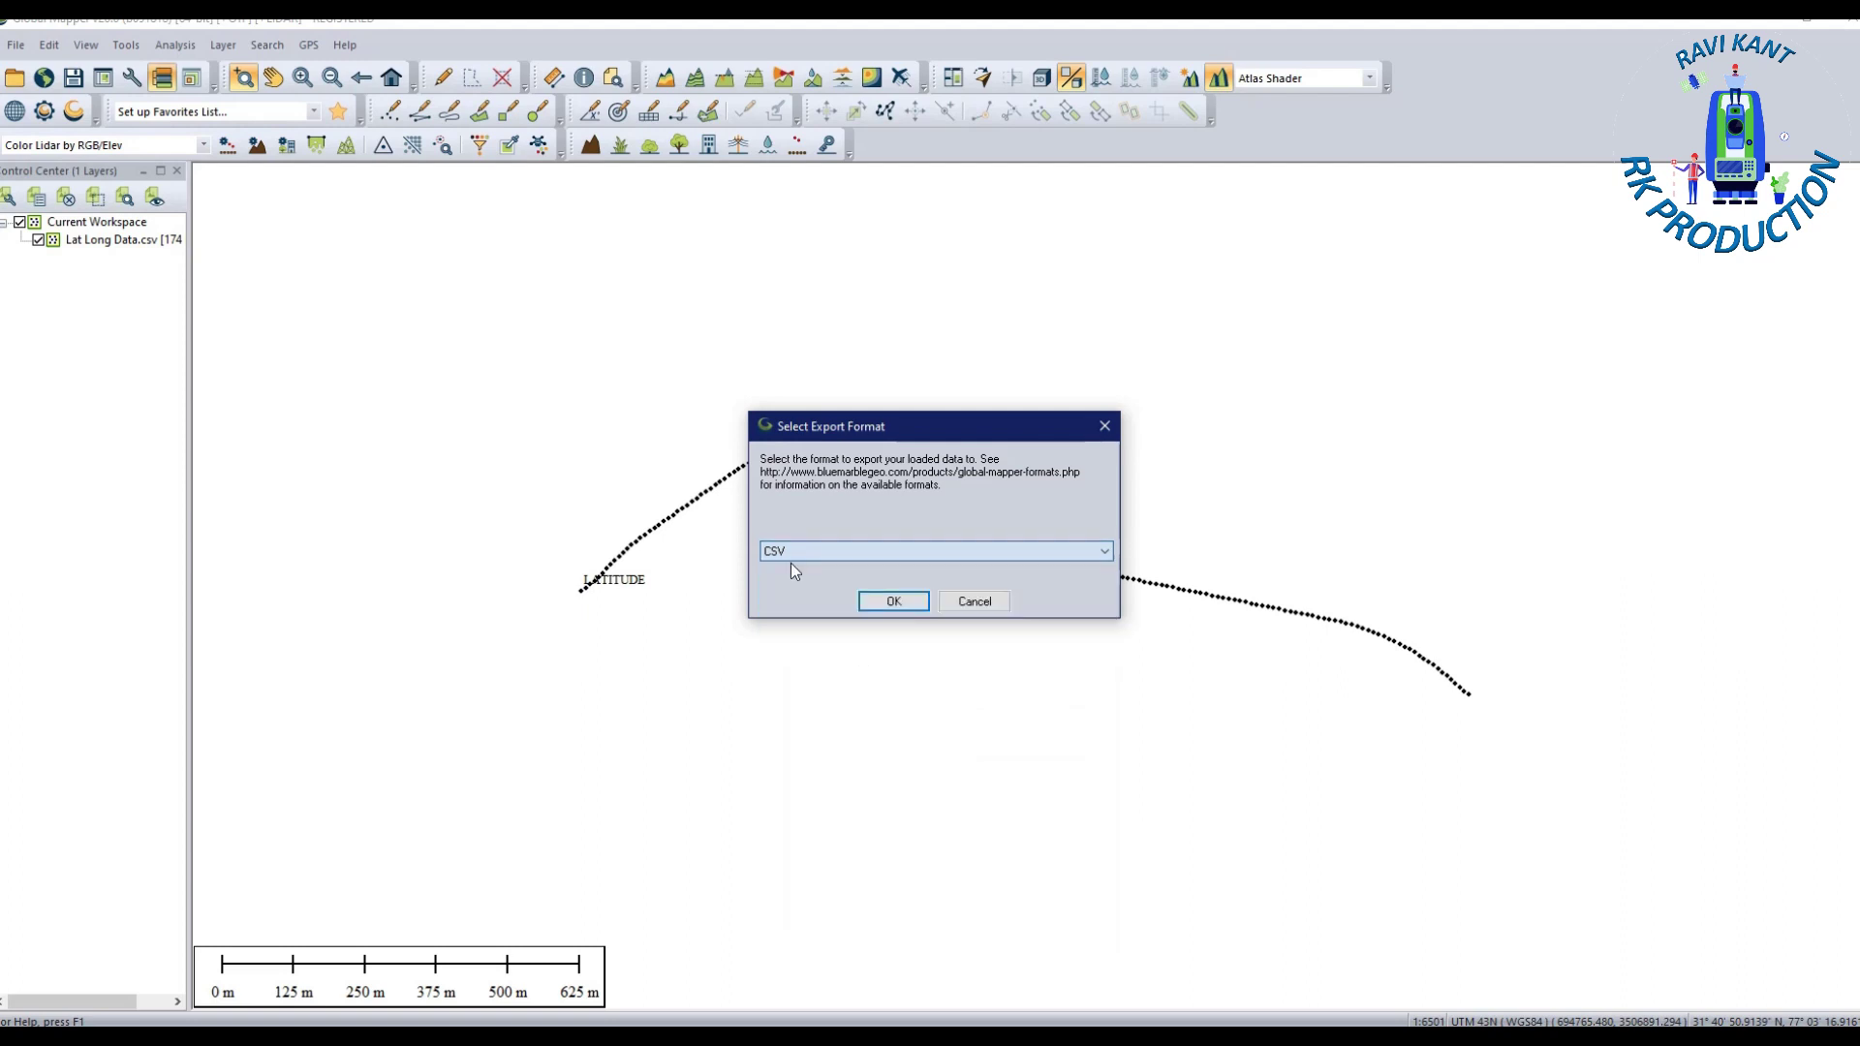
{"action": "left_click", "coordinate": [894, 602]}
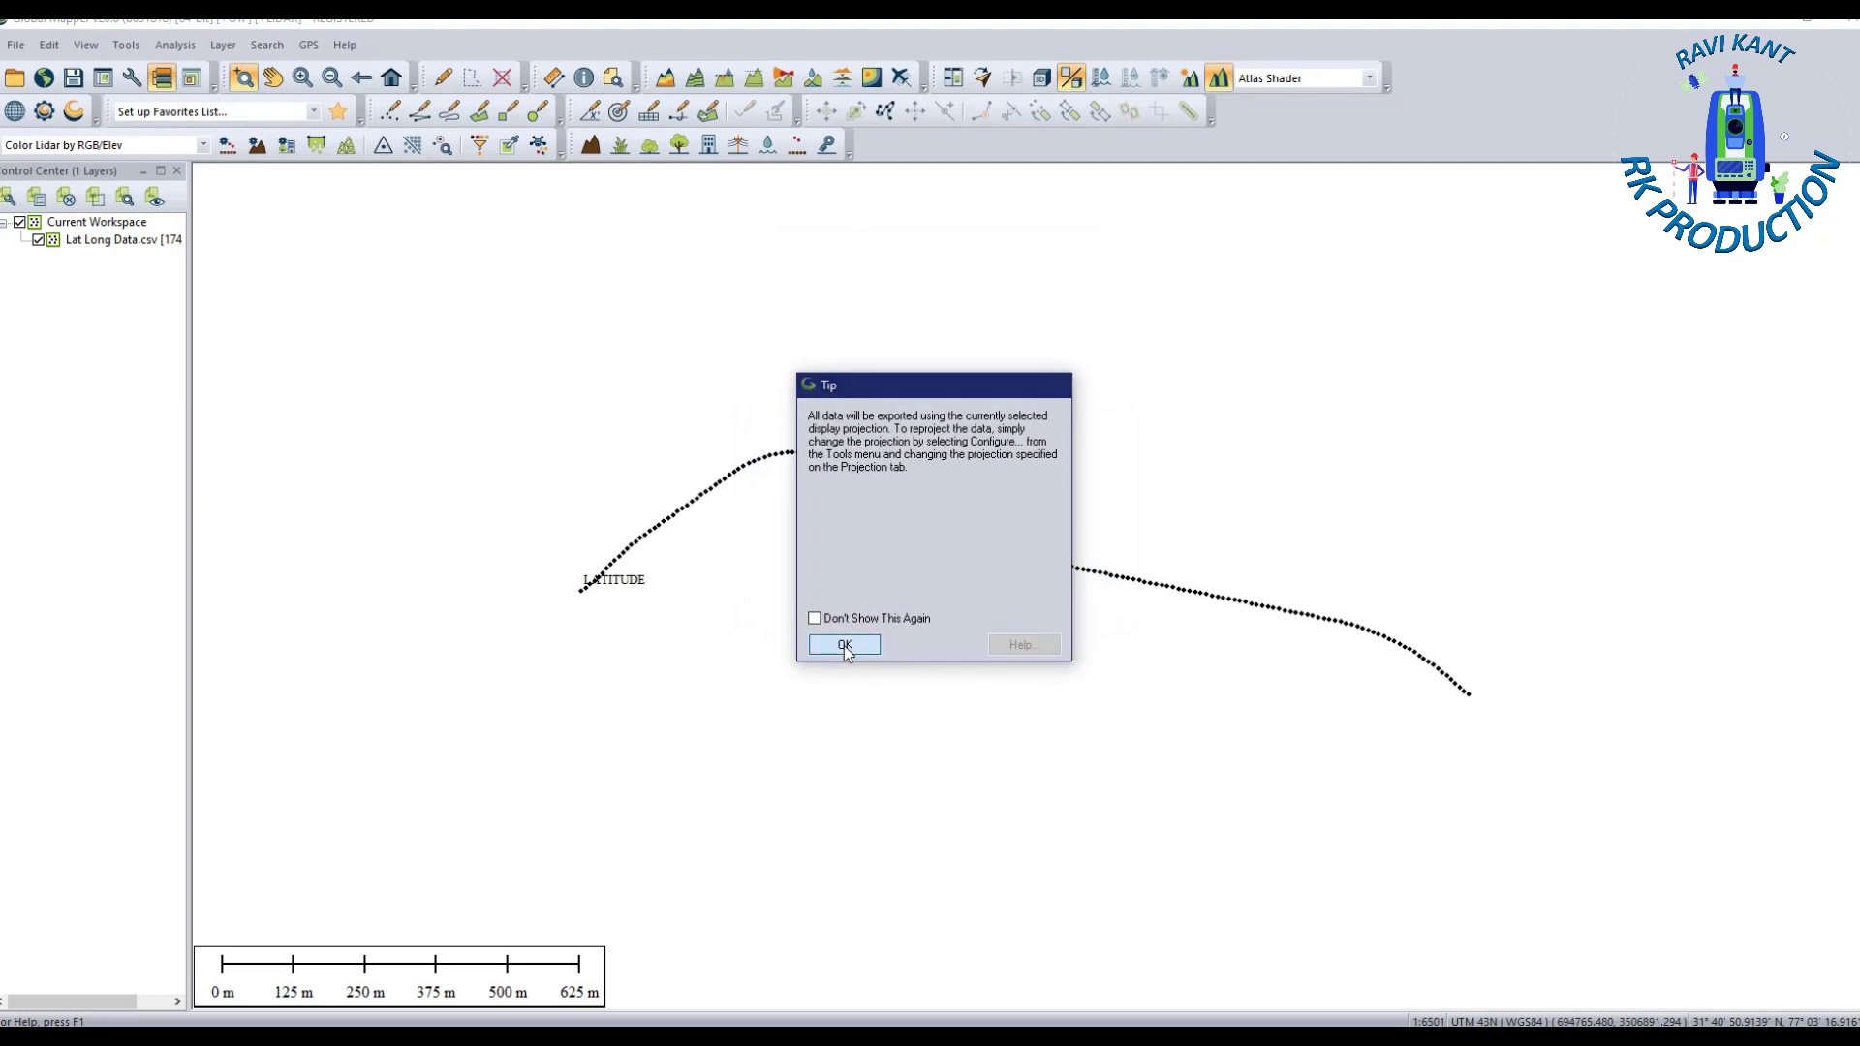
{"action": "left_click", "coordinate": [845, 645]}
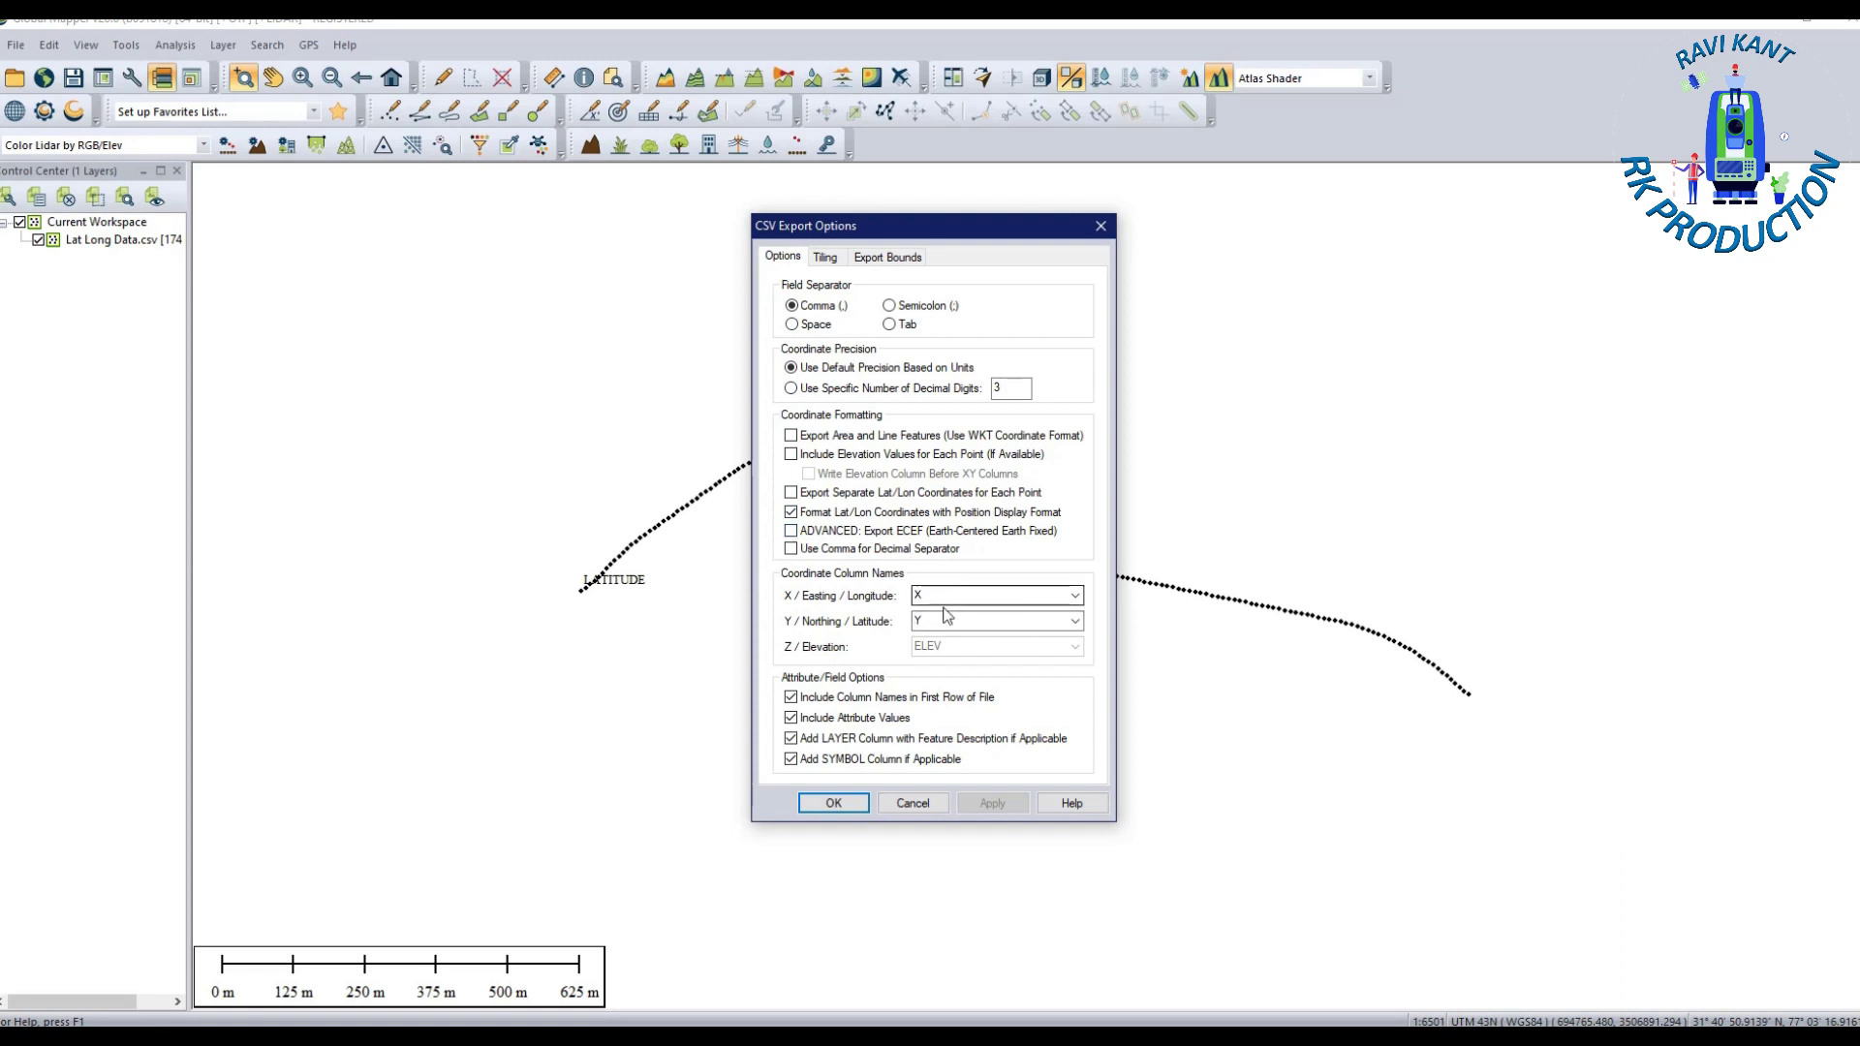
{"action": "left_click", "coordinate": [835, 804]}
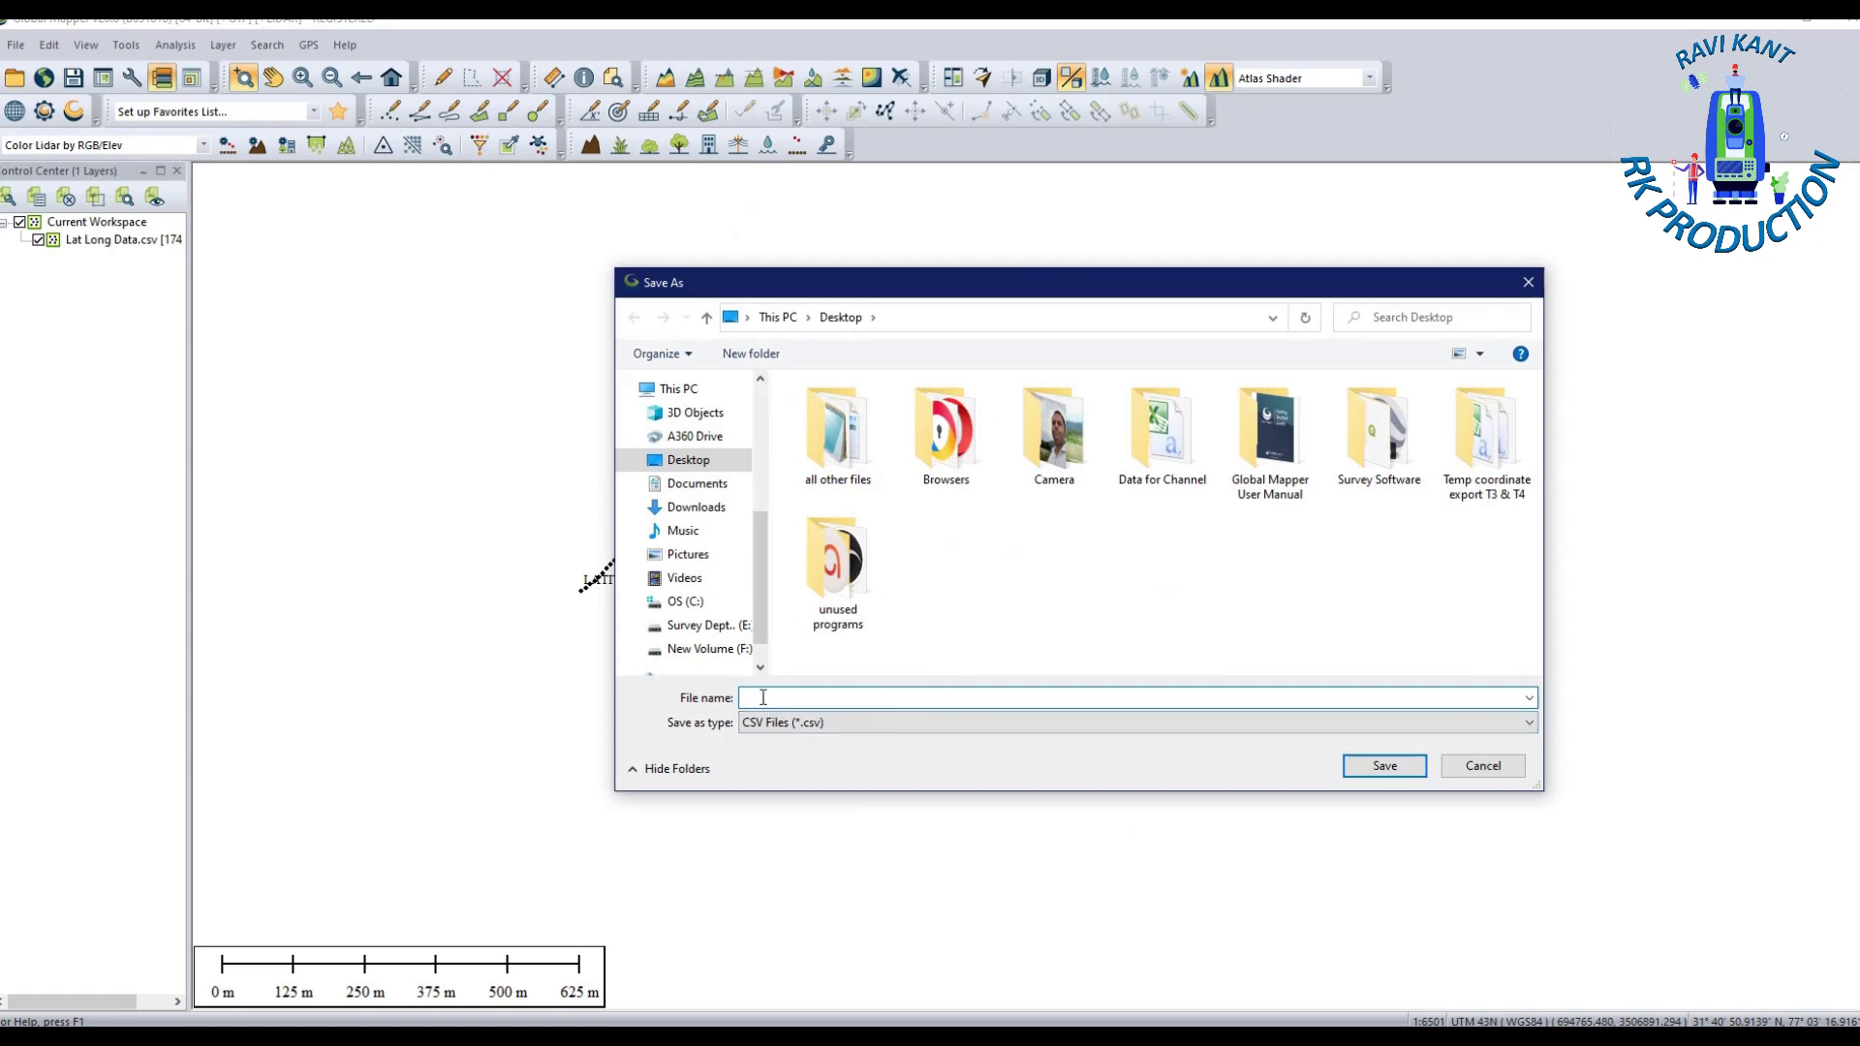
{"action": "type", "text": "UTM export"}
{"action": "left_click", "coordinate": [1385, 766]}
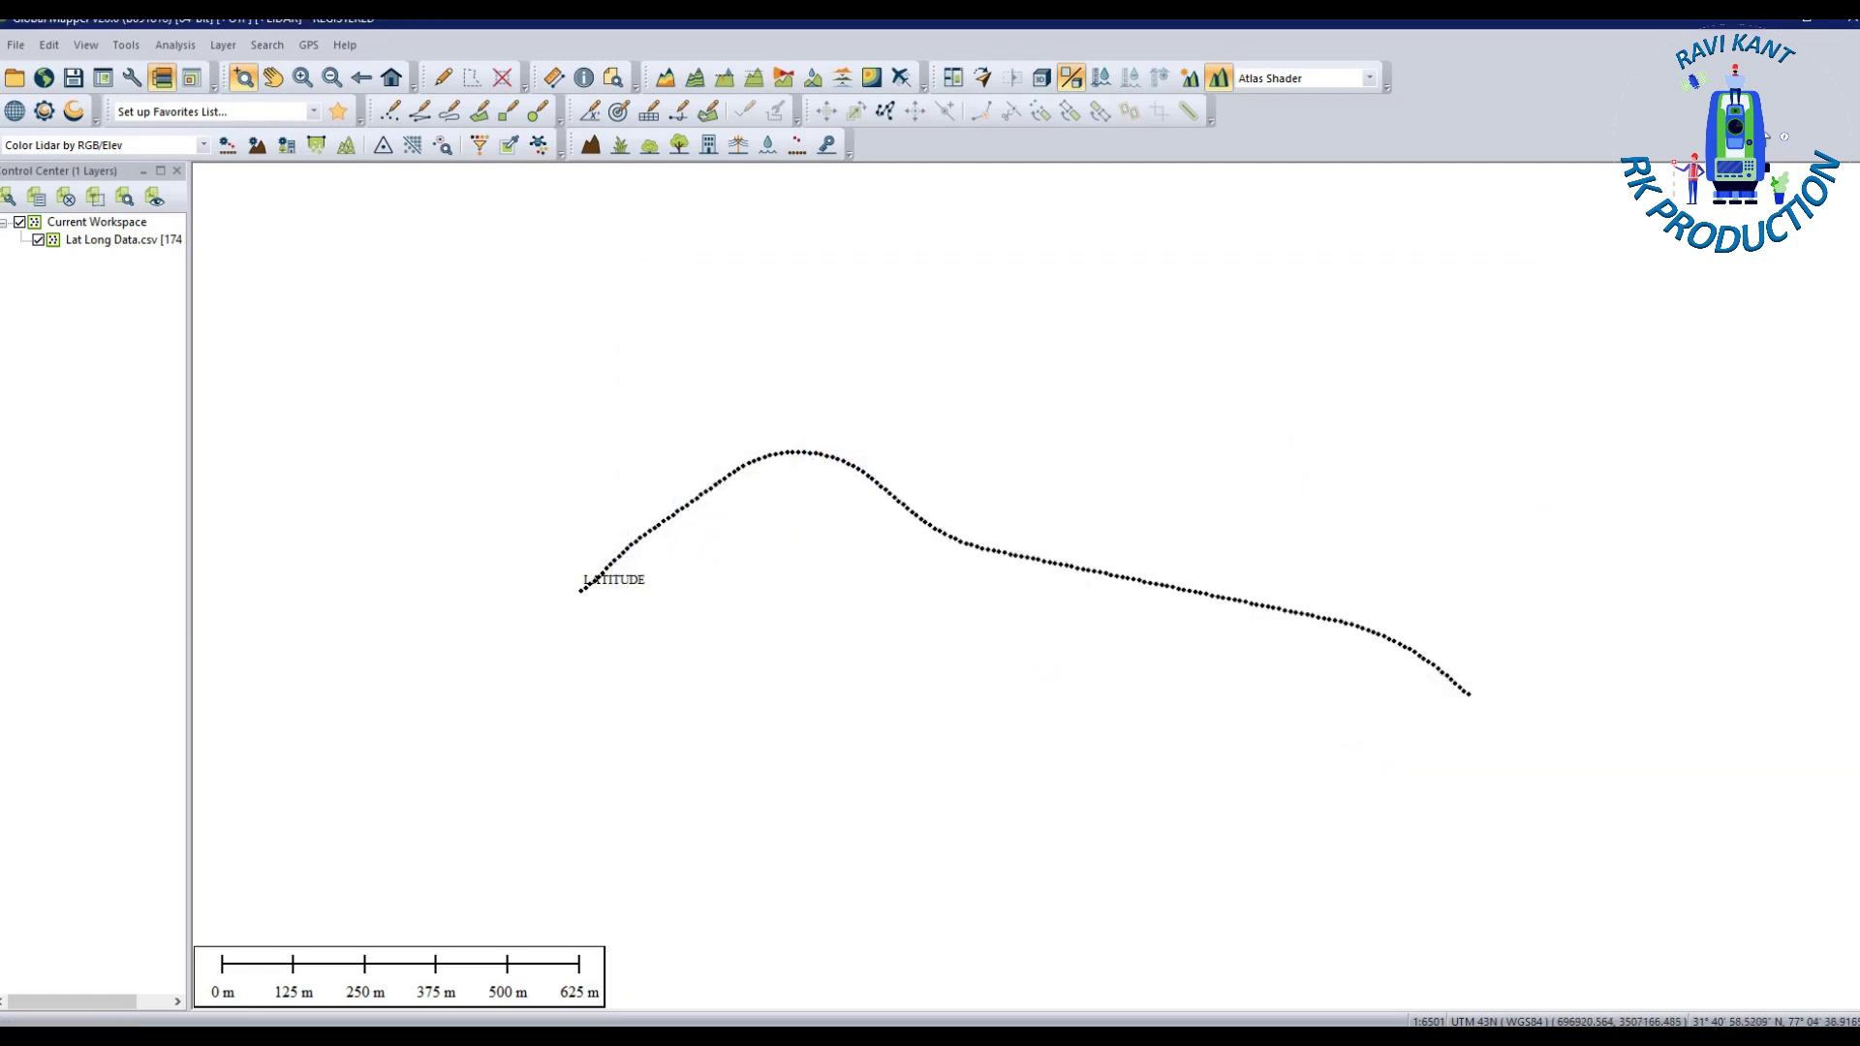
Open UTM export and delete columns C–F, leaving only the X and Y columns
{"action": "left_click", "coordinate": [1773, 28]}
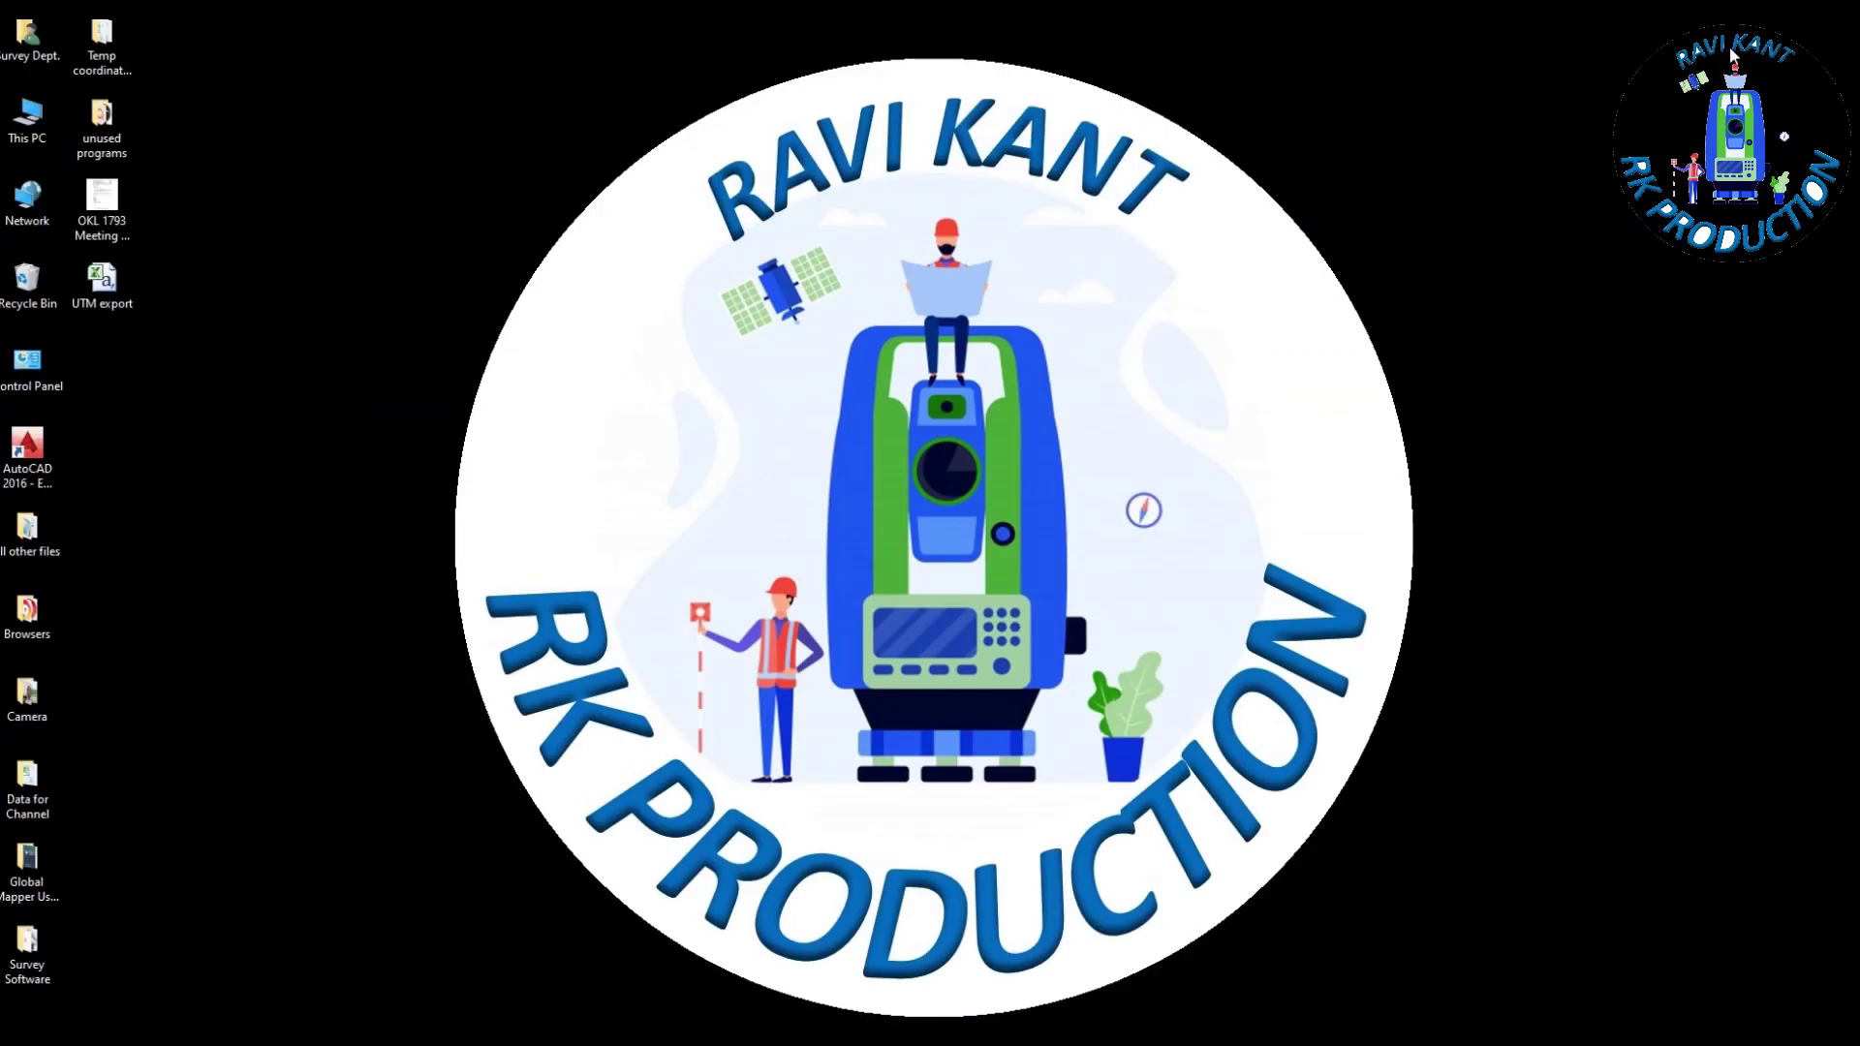
{"action": "double_click", "coordinate": [102, 281]}
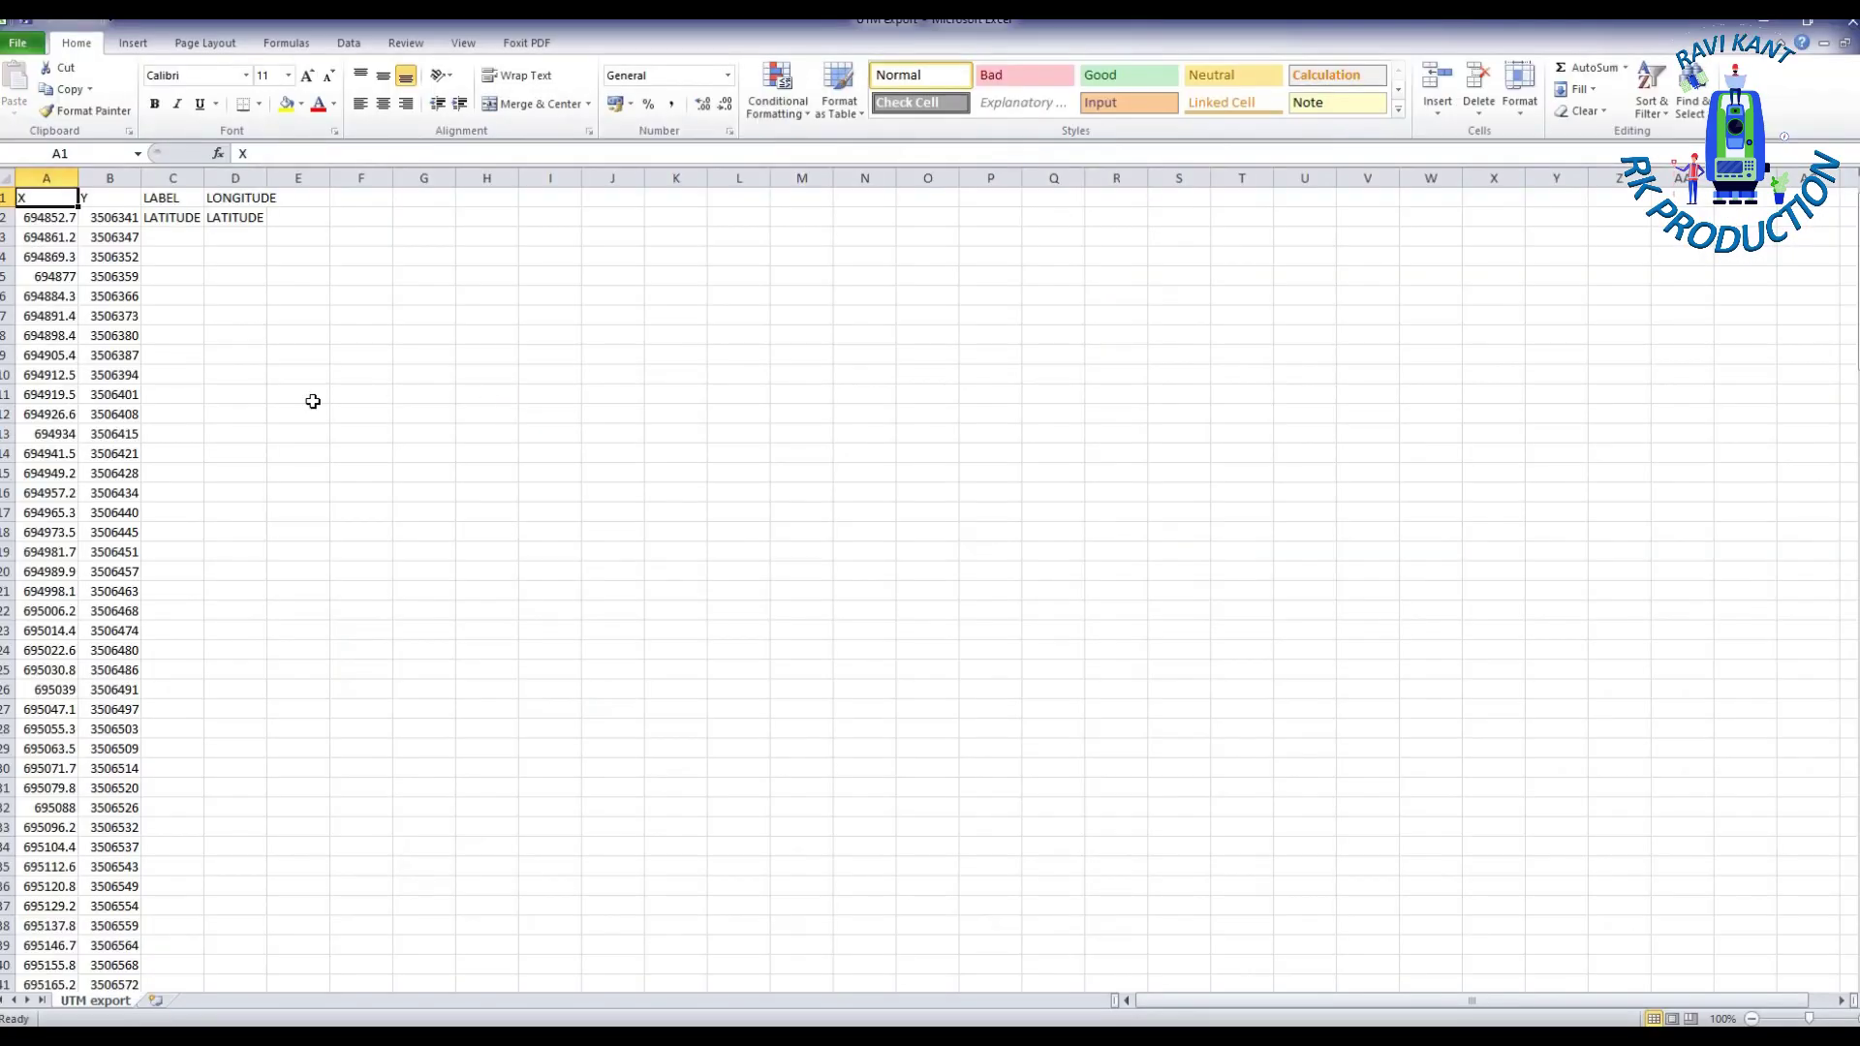
{"action": "left_click_drag", "start_coordinate": [171, 176], "coordinate": [340, 238]}
{"action": "key", "text": "Delete"}
{"action": "left_click", "coordinate": [213, 295]}
{"action": "left_click_drag", "start_coordinate": [37, 215], "coordinate": [113, 383]}
Open the Lat Long Data workbook and auto-fit columns A and B
{"action": "mouse_move", "coordinate": [821, 1022]}
{"action": "left_click", "coordinate": [898, 964]}
{"action": "double_click", "coordinate": [426, 159]}
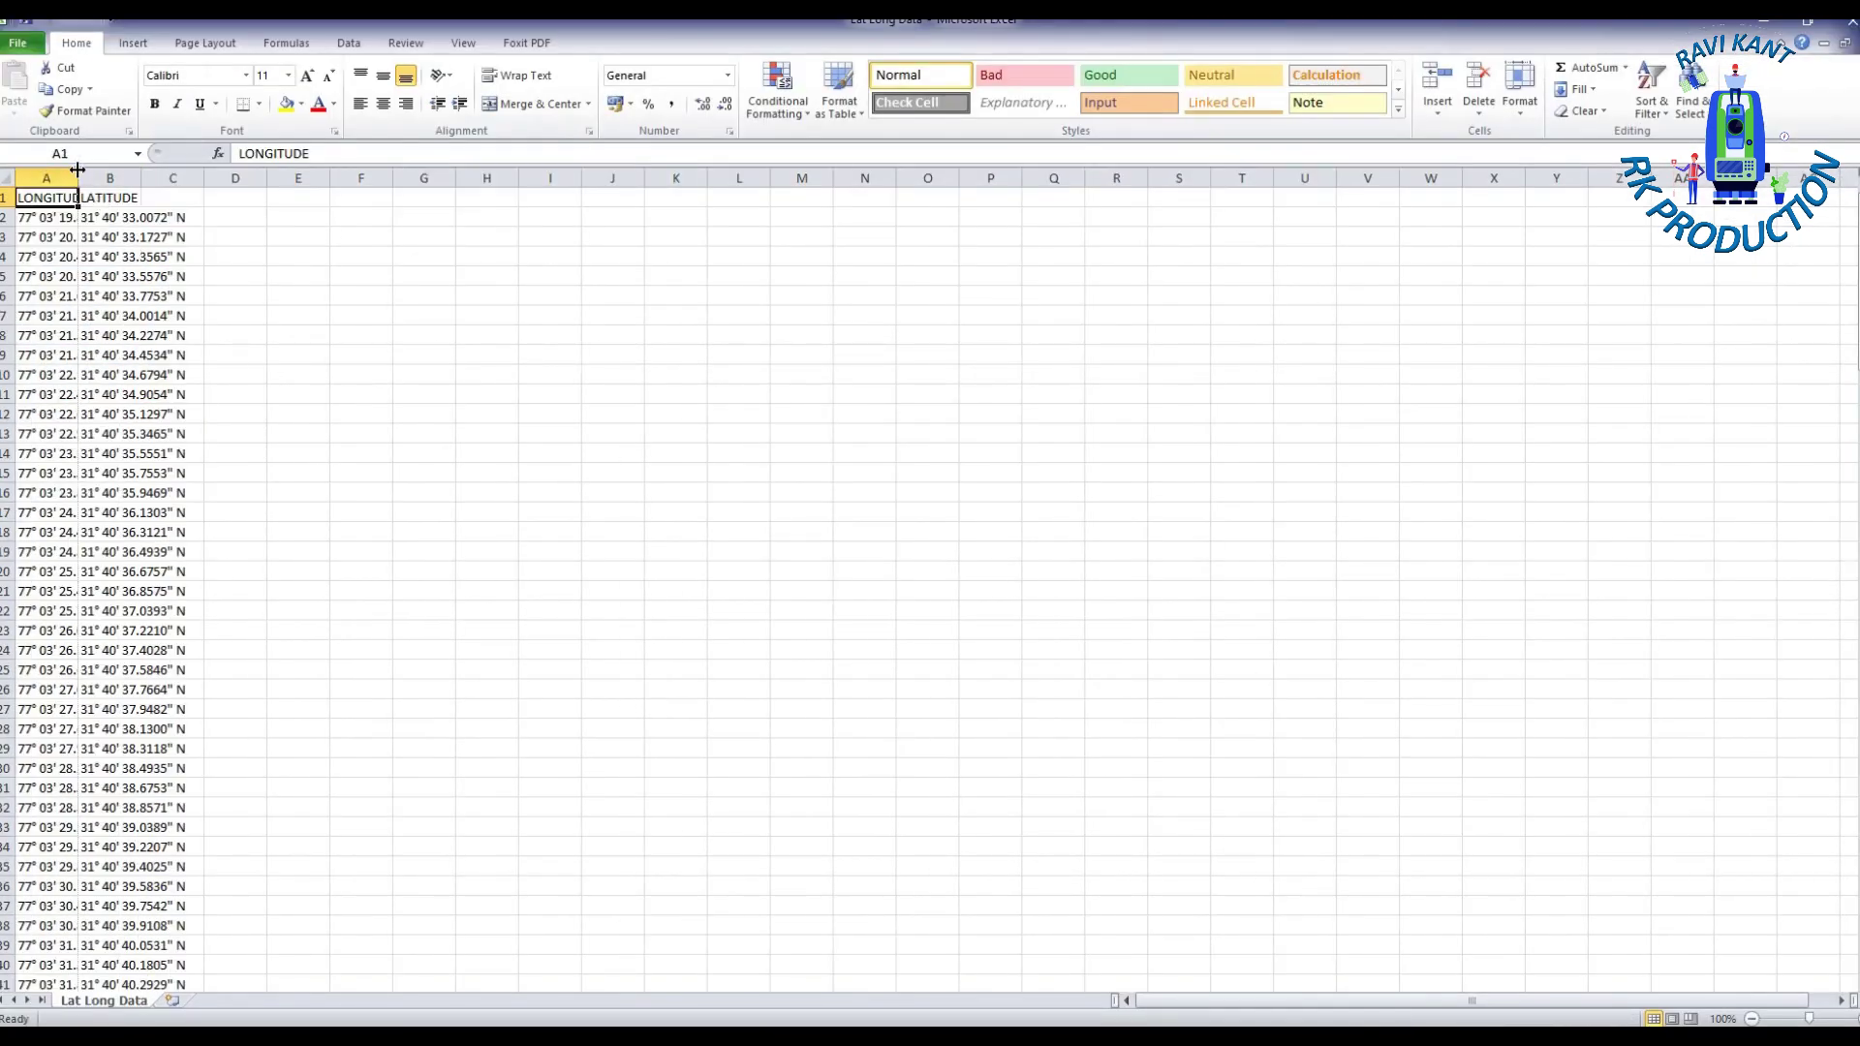
{"action": "double_click", "coordinate": [78, 178]}
{"action": "double_click", "coordinate": [187, 178]}
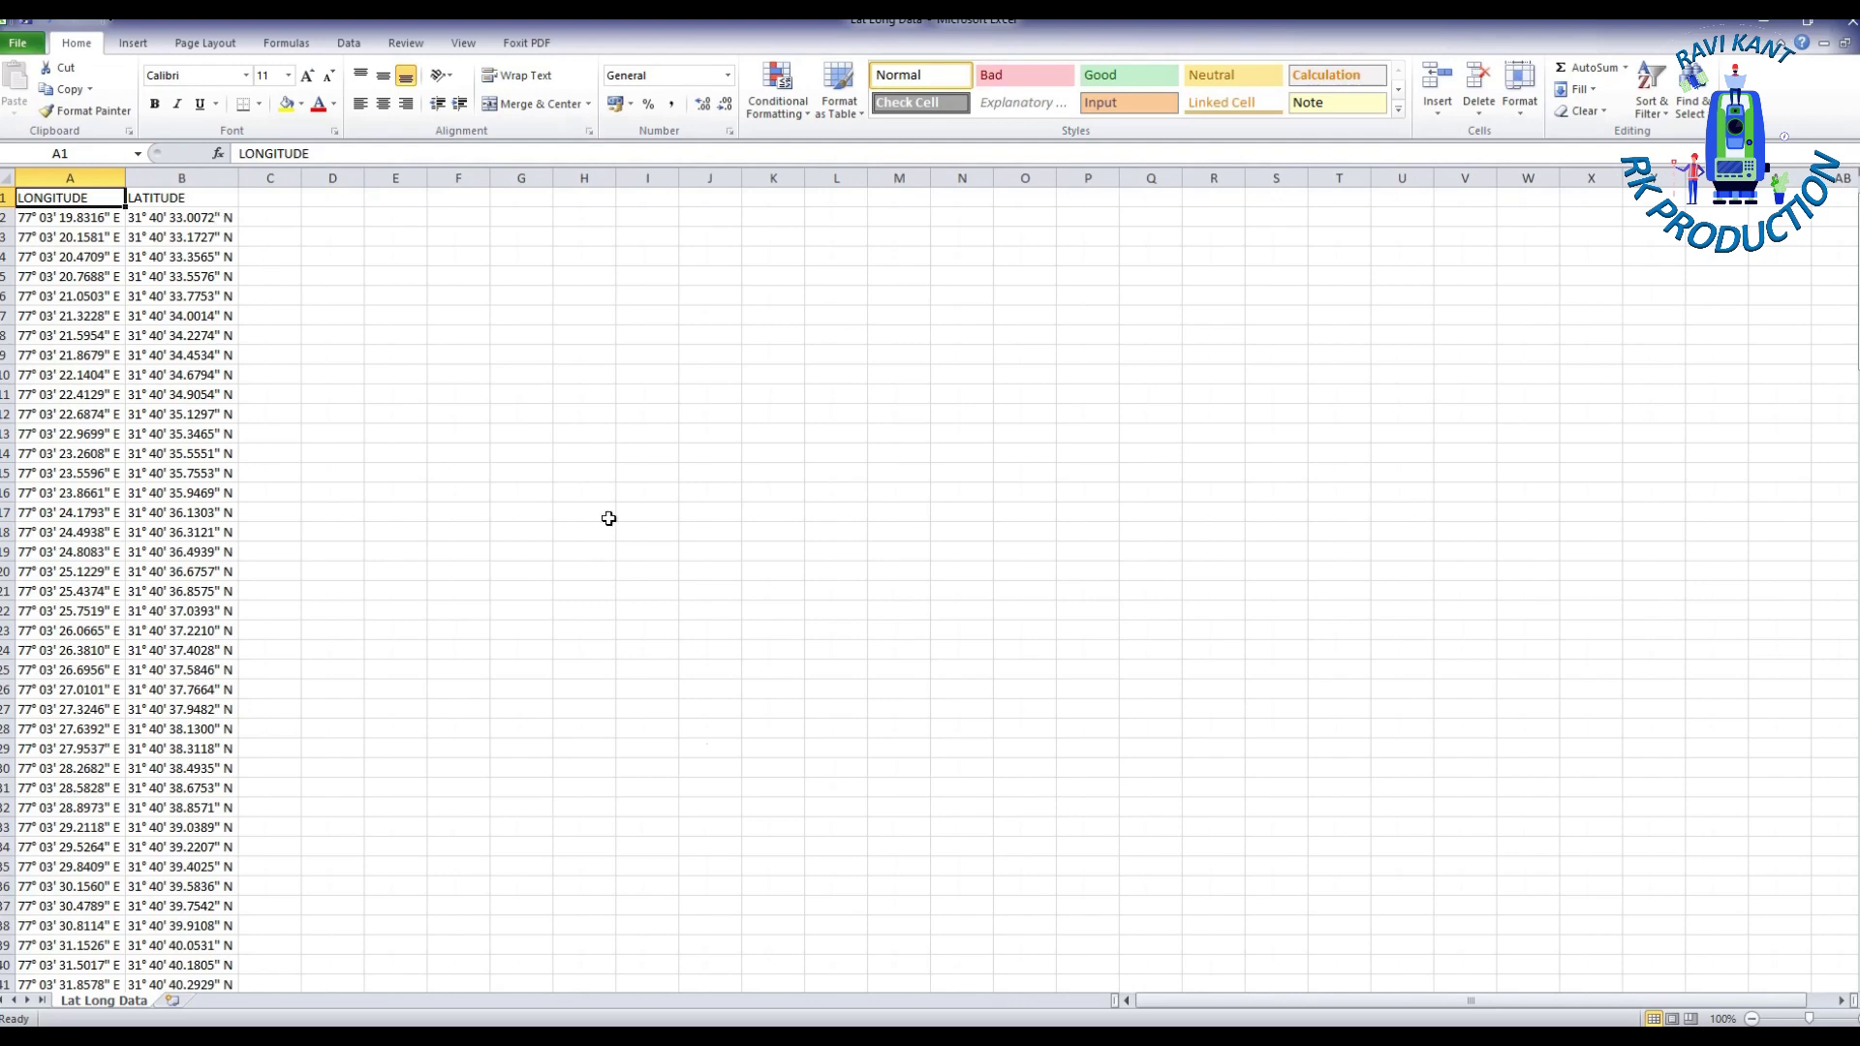
Copy the X and Y columns down to the last row from UTM export
{"action": "mouse_move", "coordinate": [930, 1034]}
{"action": "left_click", "coordinate": [839, 982]}
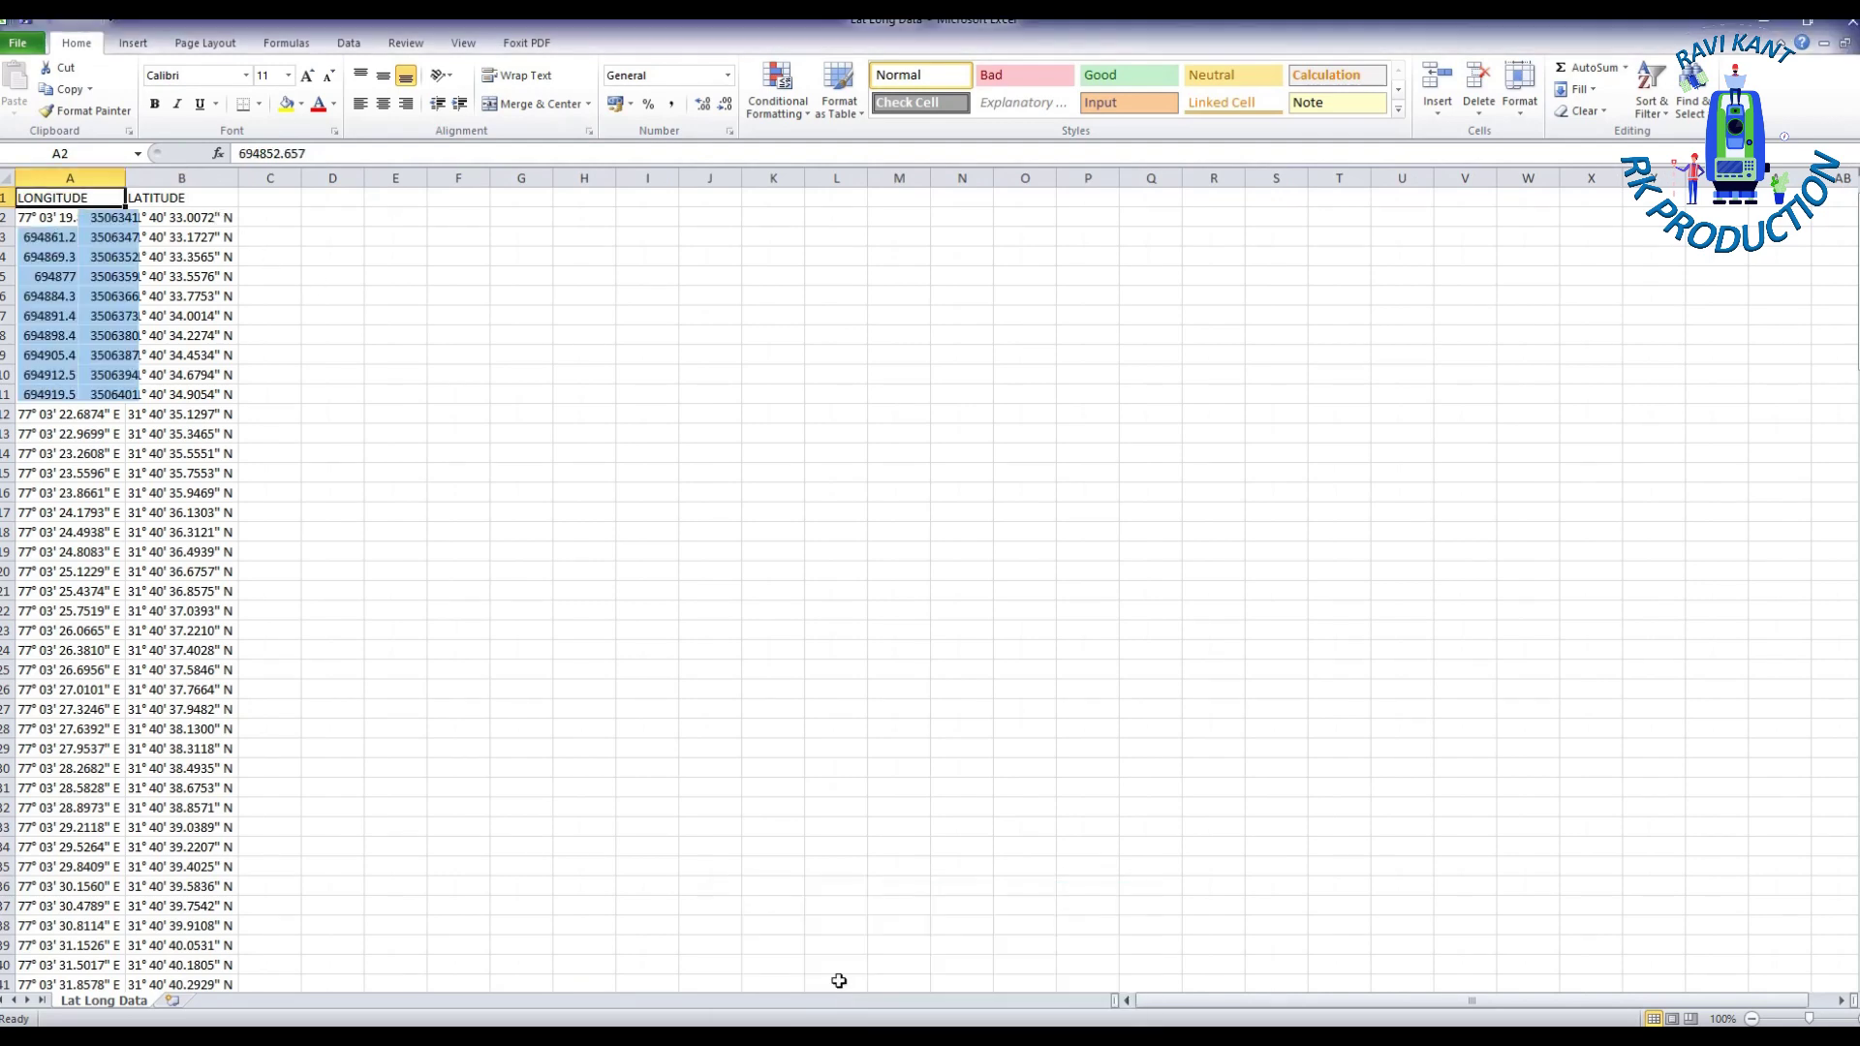
{"action": "left_click_drag", "start_coordinate": [32, 199], "coordinate": [91, 320]}
{"action": "key", "text": "ctrl+shift+Down"}
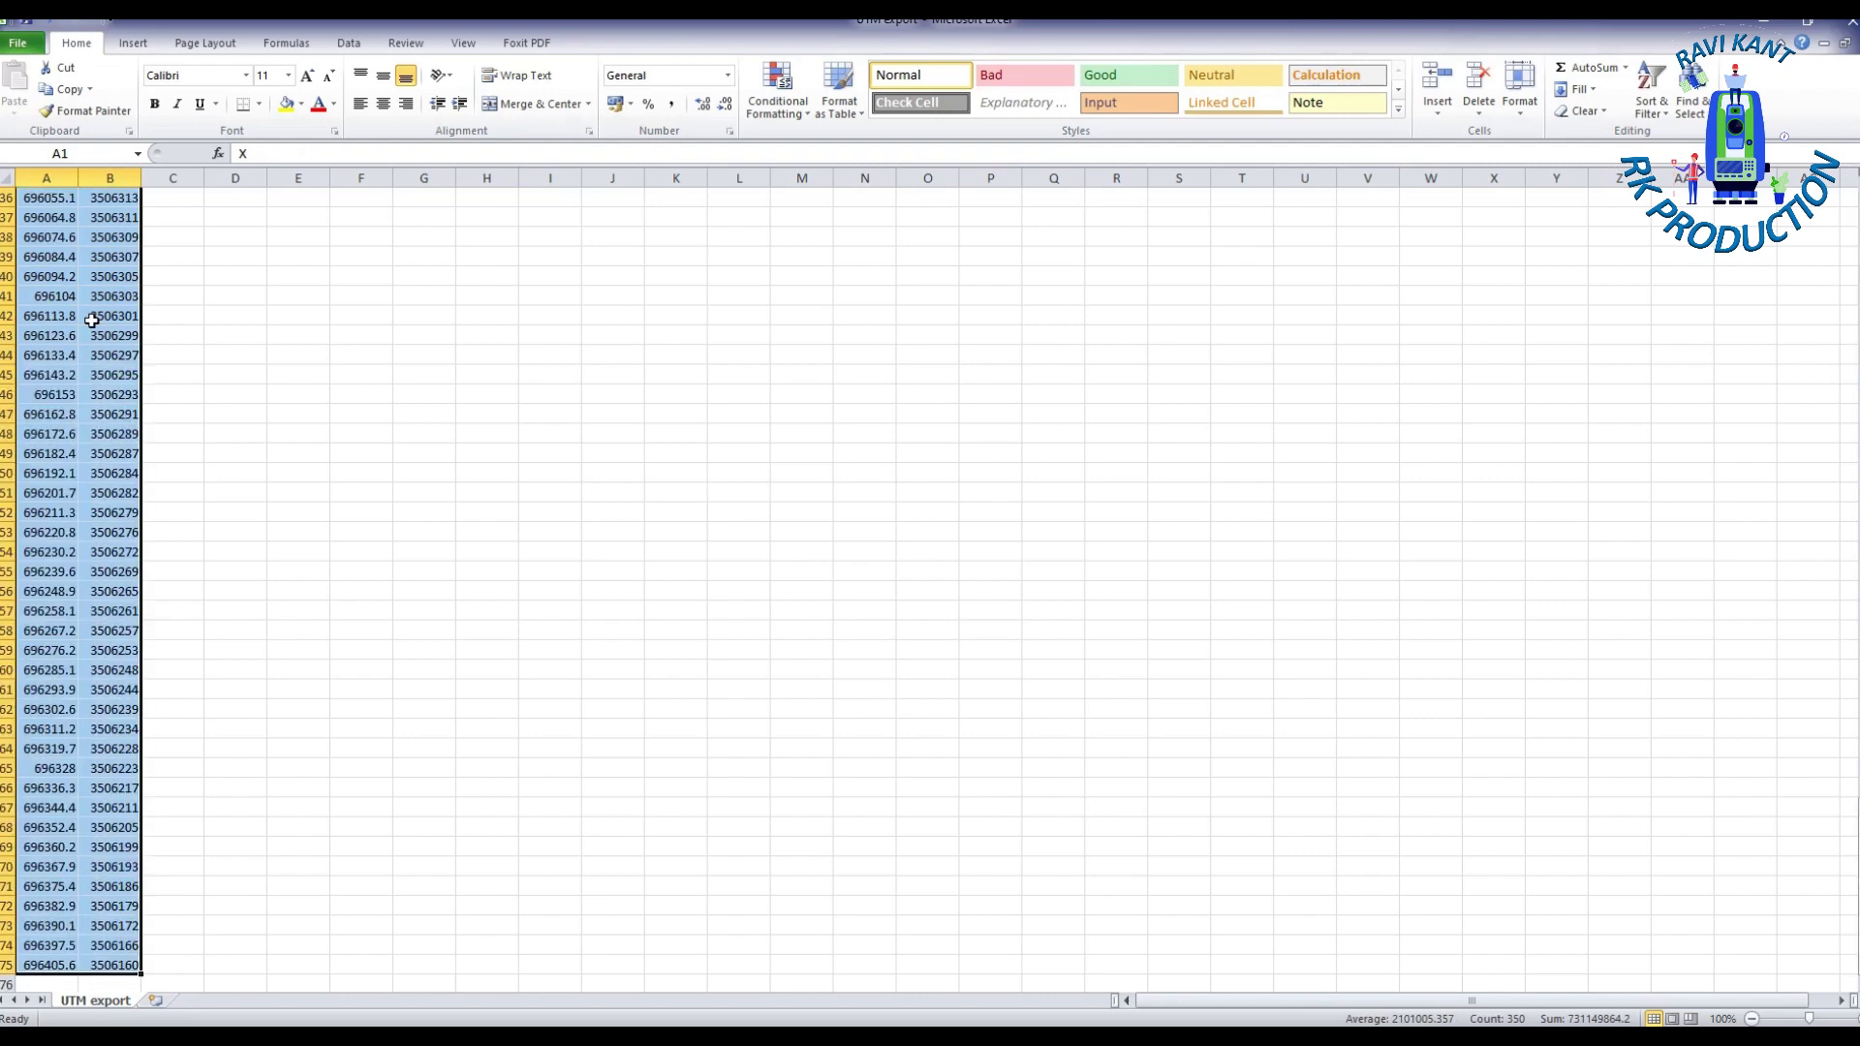
{"action": "key", "text": "ctrl+c"}
Paste the X and Y columns into C1 of Lat Long Data and widen column D
{"action": "left_click", "coordinate": [930, 1036]}
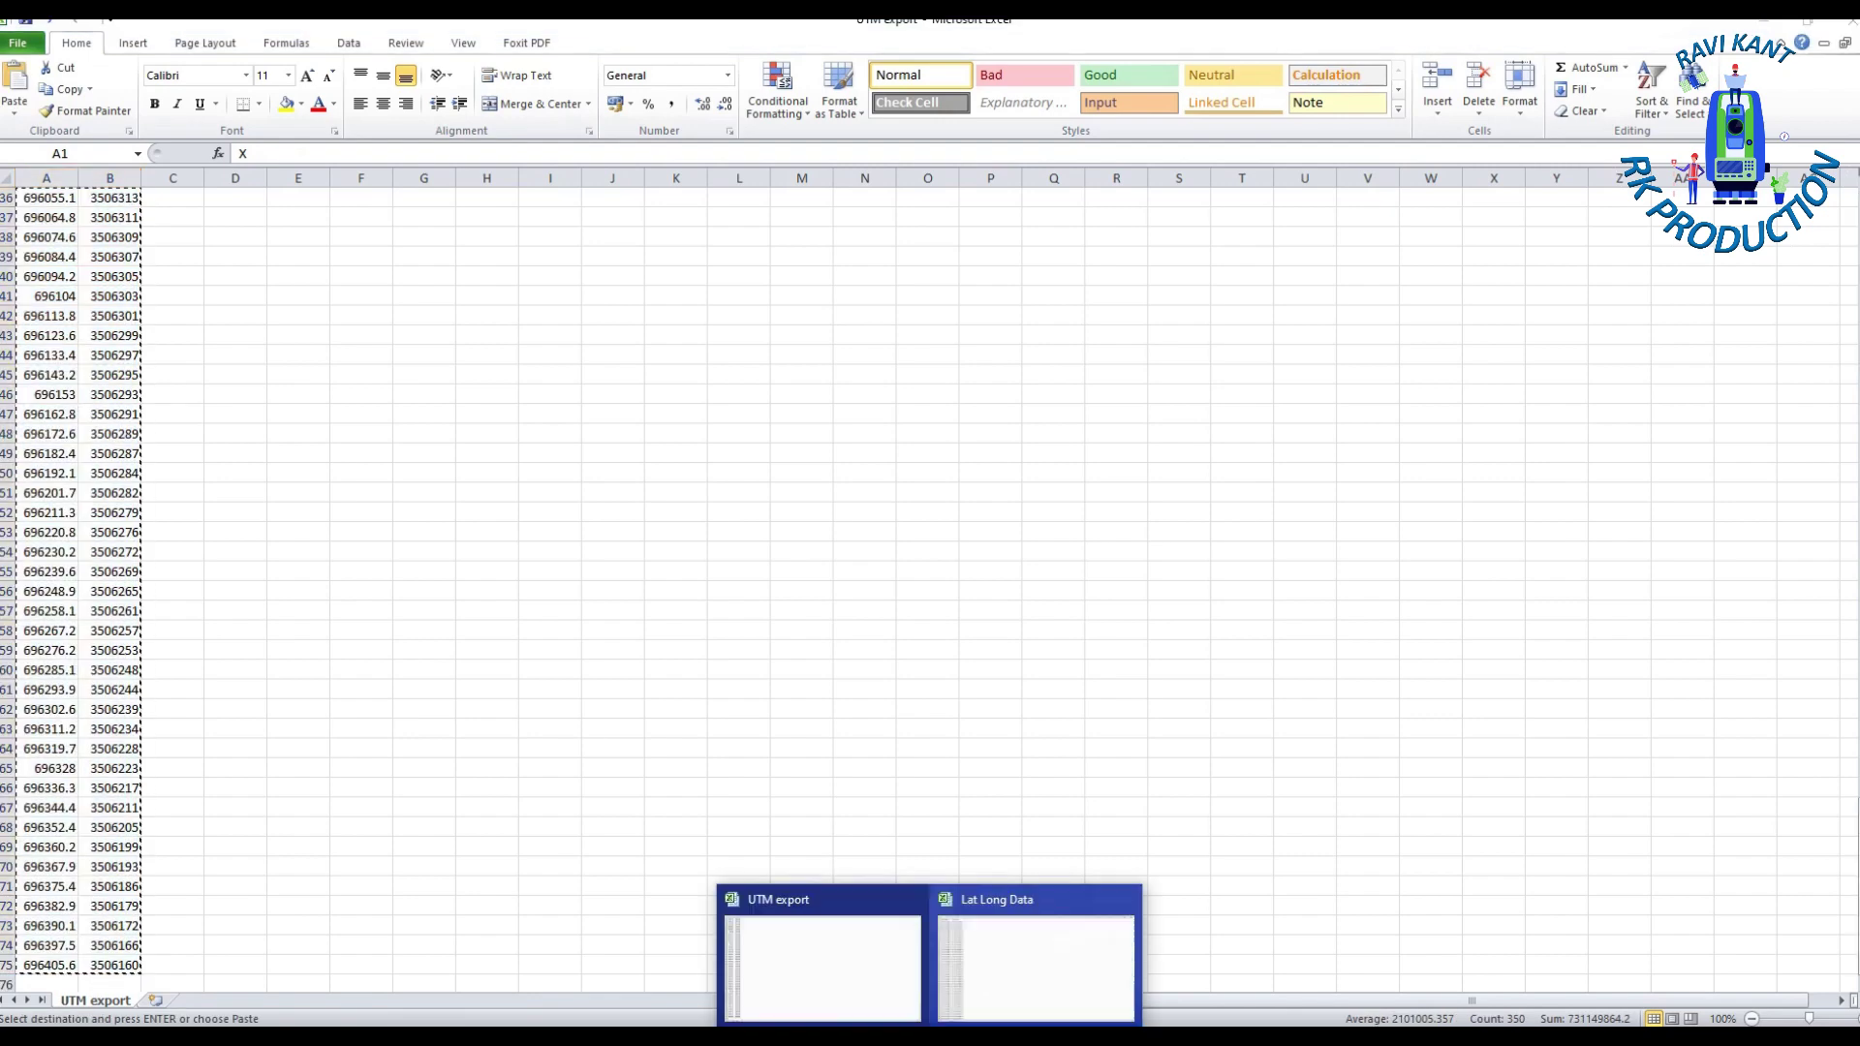
{"action": "left_click", "coordinate": [944, 969]}
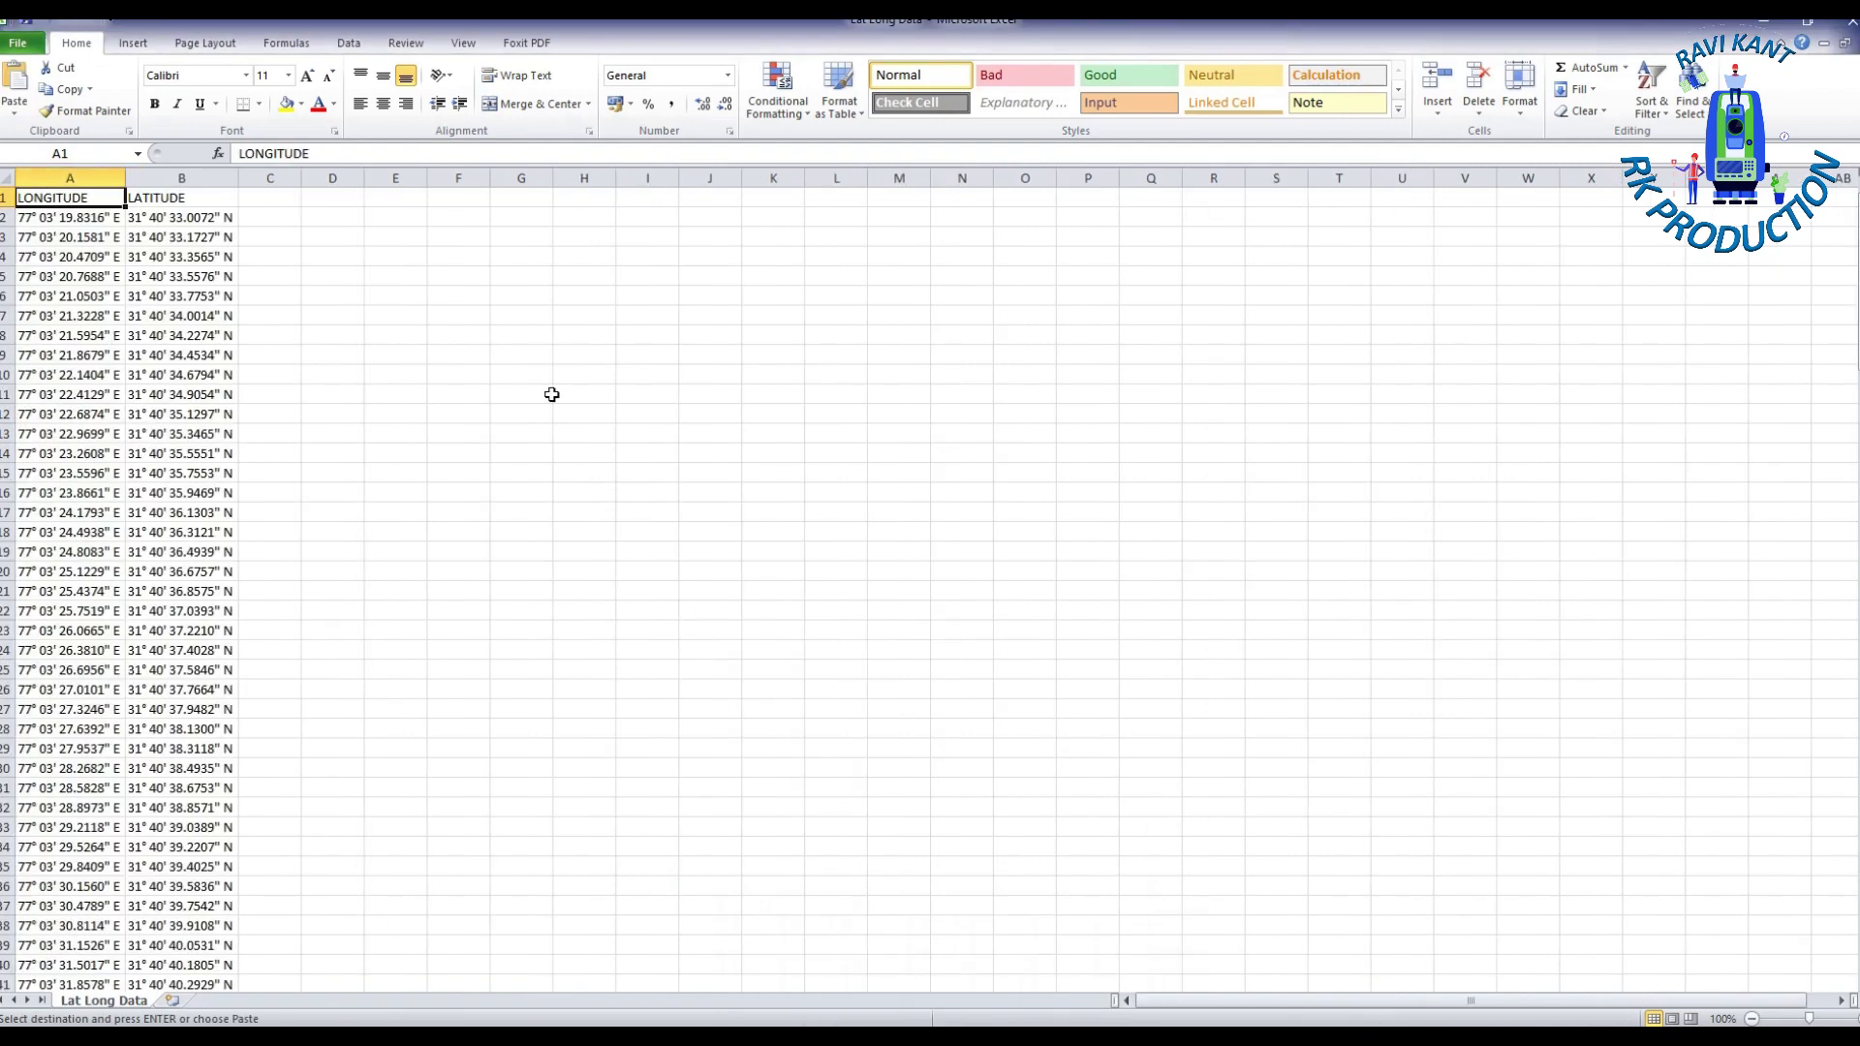
{"action": "left_click", "coordinate": [263, 197]}
{"action": "key", "text": "ctrl+v"}
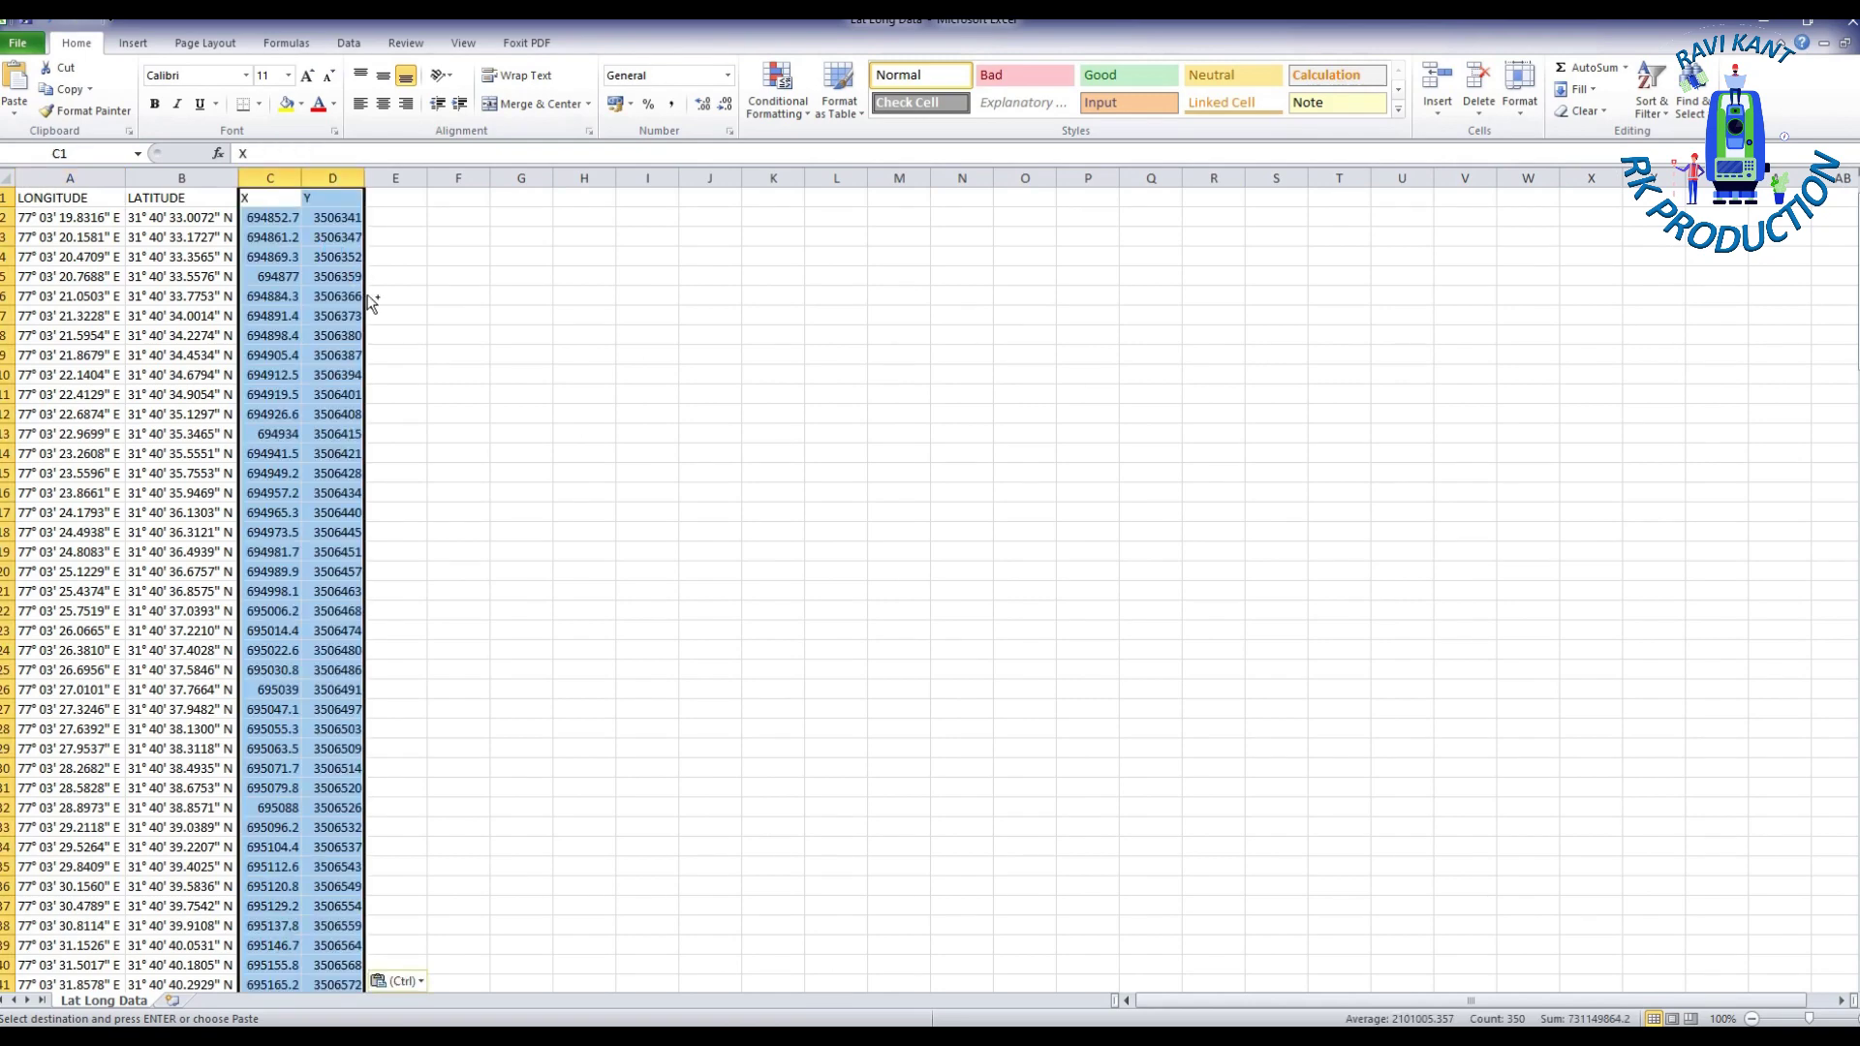
{"action": "scroll", "coordinate": [361, 252], "scroll_direction": "down", "scroll_amount": 20}
{"action": "double_click", "coordinate": [364, 178]}
{"action": "left_click", "coordinate": [462, 458]}
{"action": "key", "text": "ctrl+Home"}
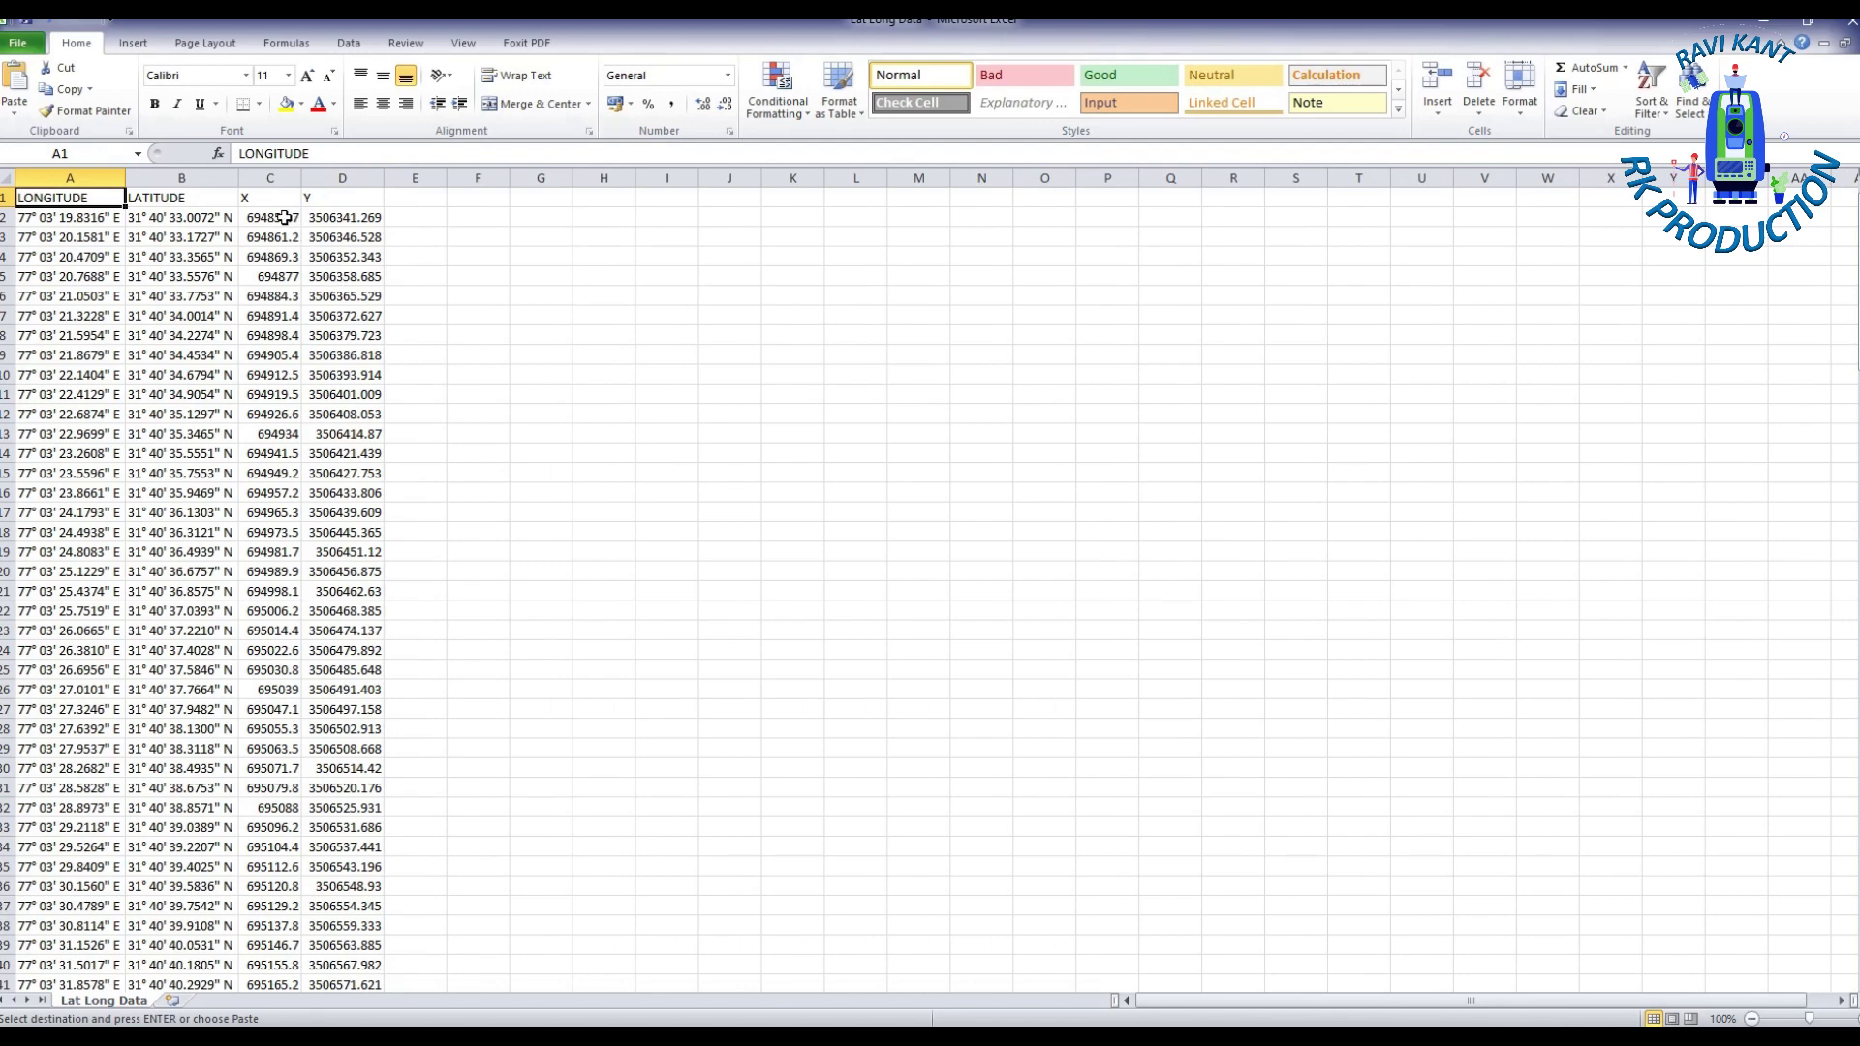
{"action": "left_click_drag", "start_coordinate": [274, 217], "coordinate": [341, 277]}
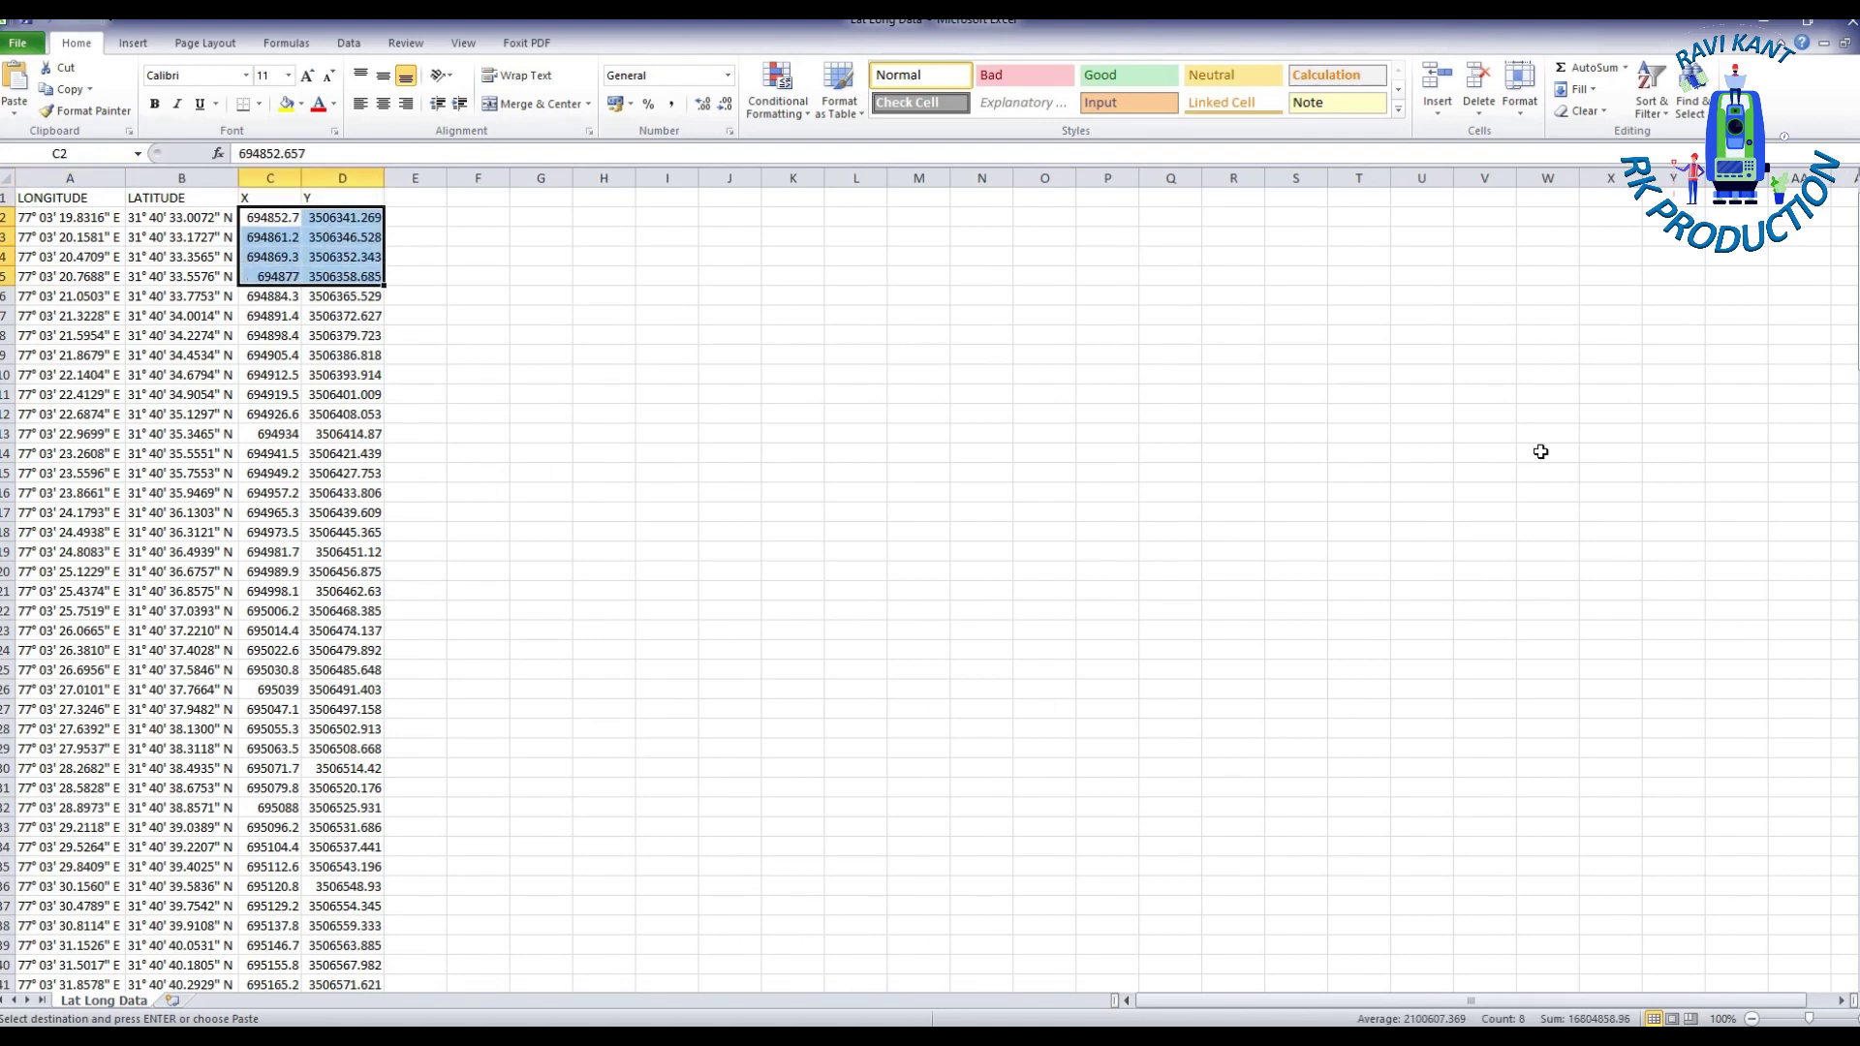
{"action": "left_click", "coordinate": [1765, 21]}
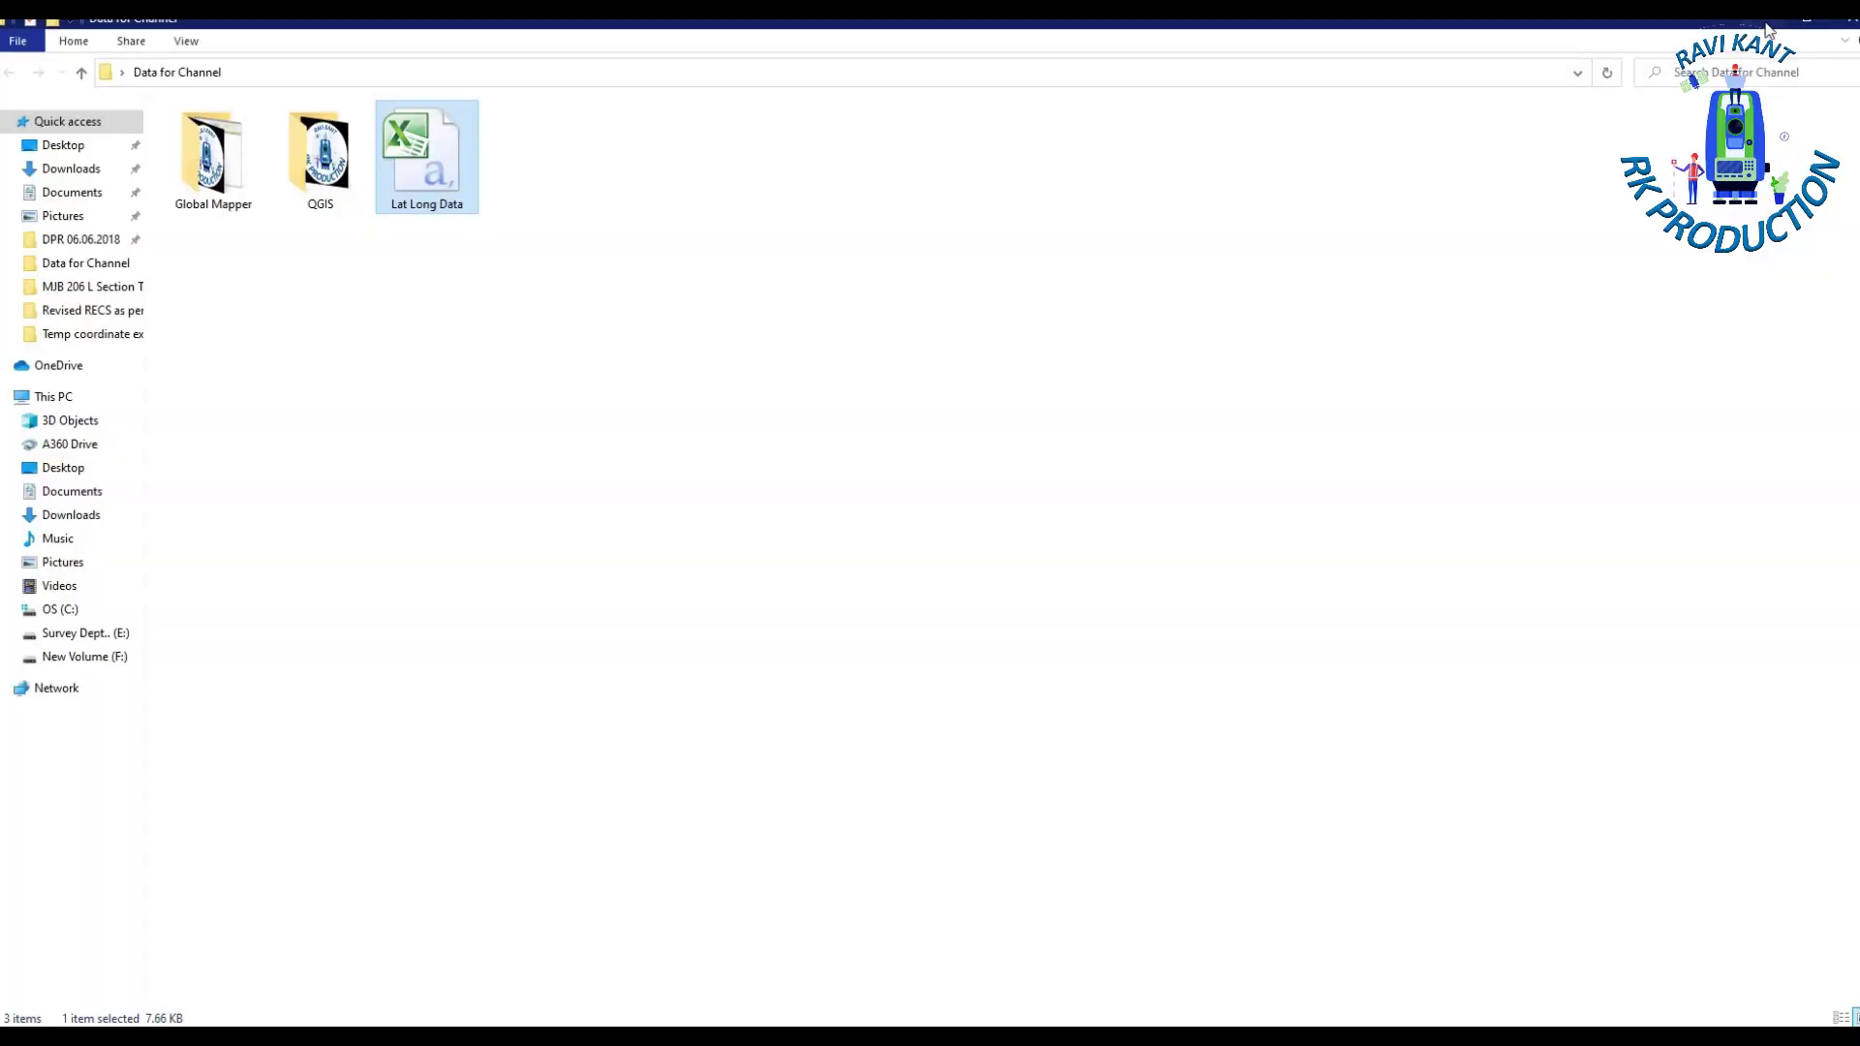